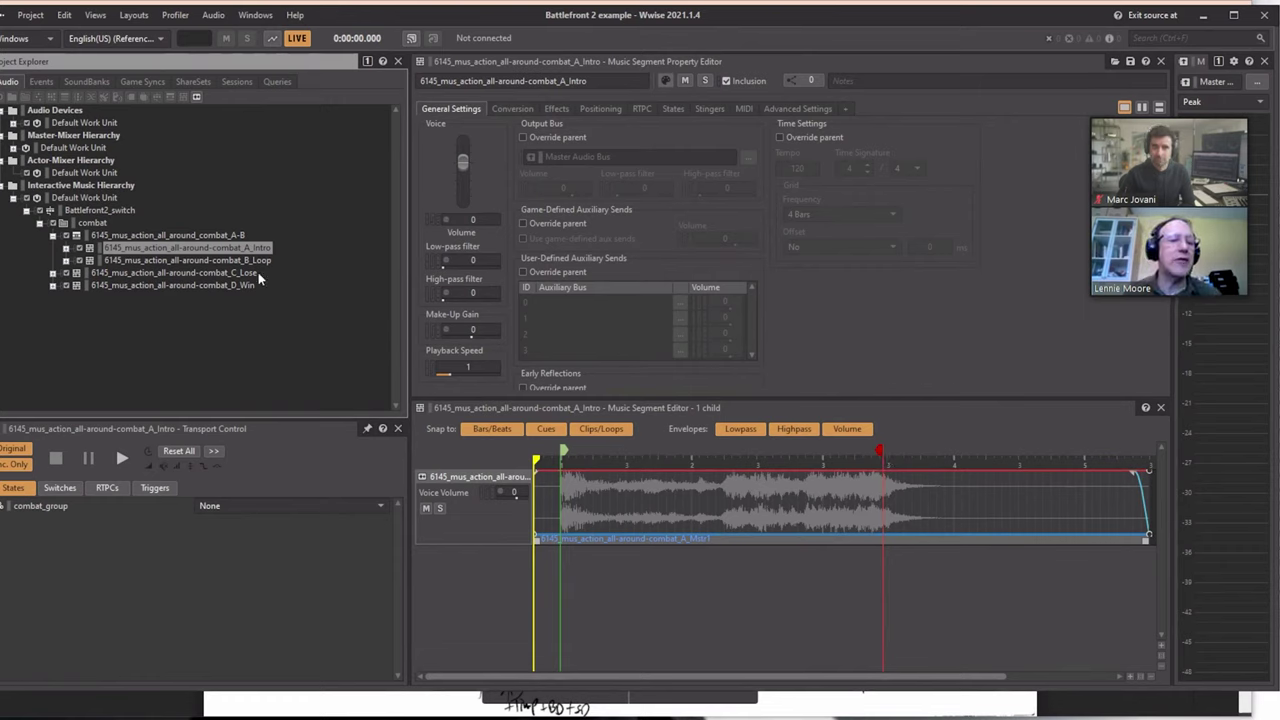
- Inspect the B_Loop segment's waveform through to its exit cue and audition the A_Intro segment
{"action": "left_click", "coordinate": [230, 260]}
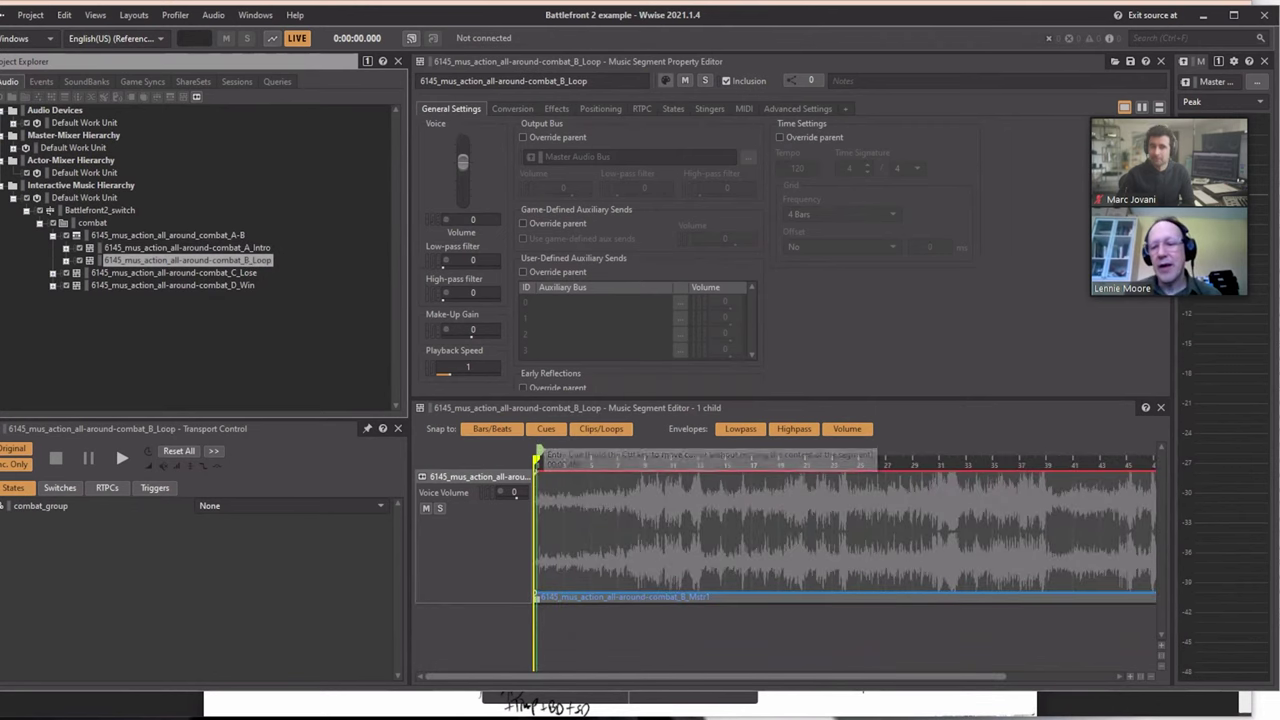
{"action": "left_click_drag", "start_coordinate": [803, 676], "coordinate": [1066, 654]}
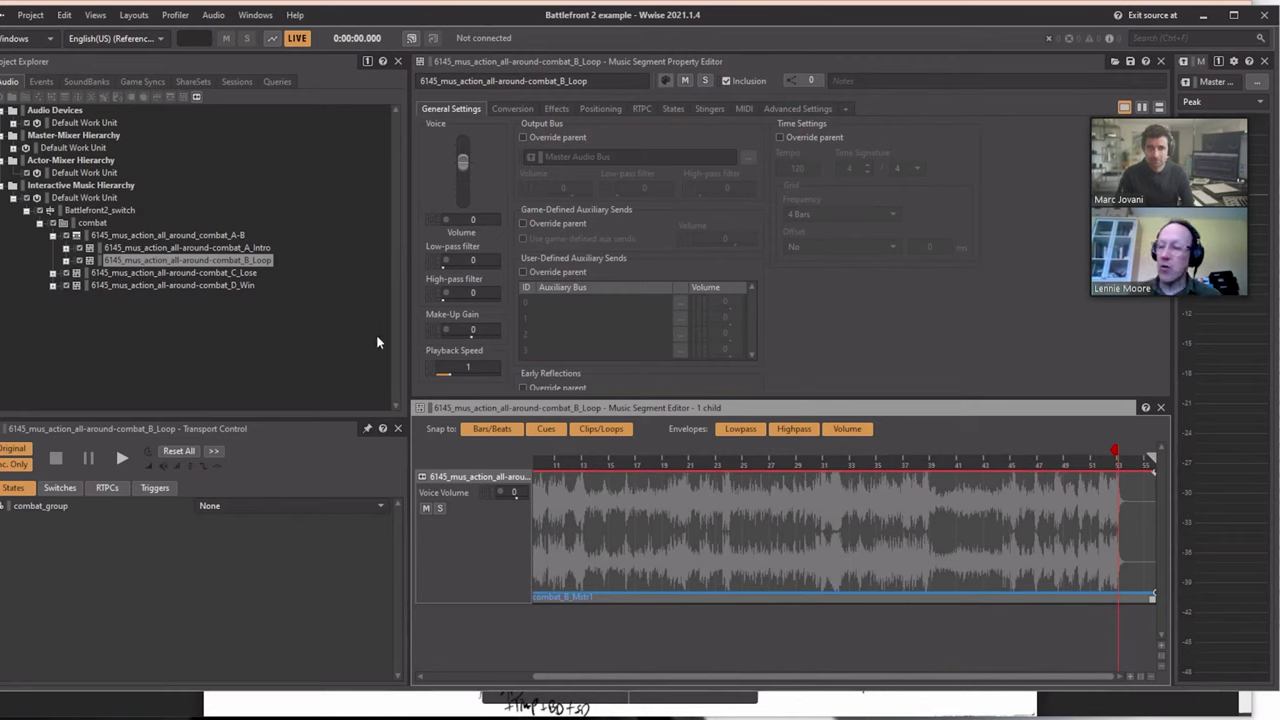
{"action": "left_click", "coordinate": [222, 247]}
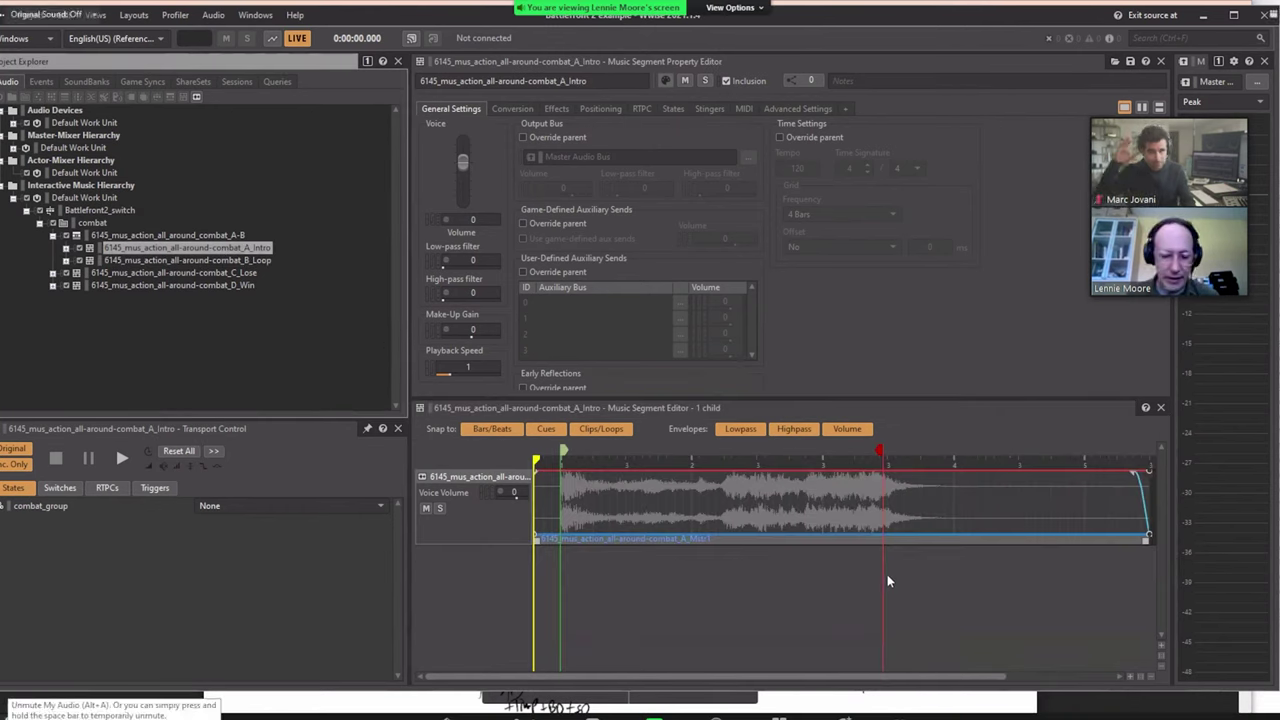
{"action": "key", "text": "space"}
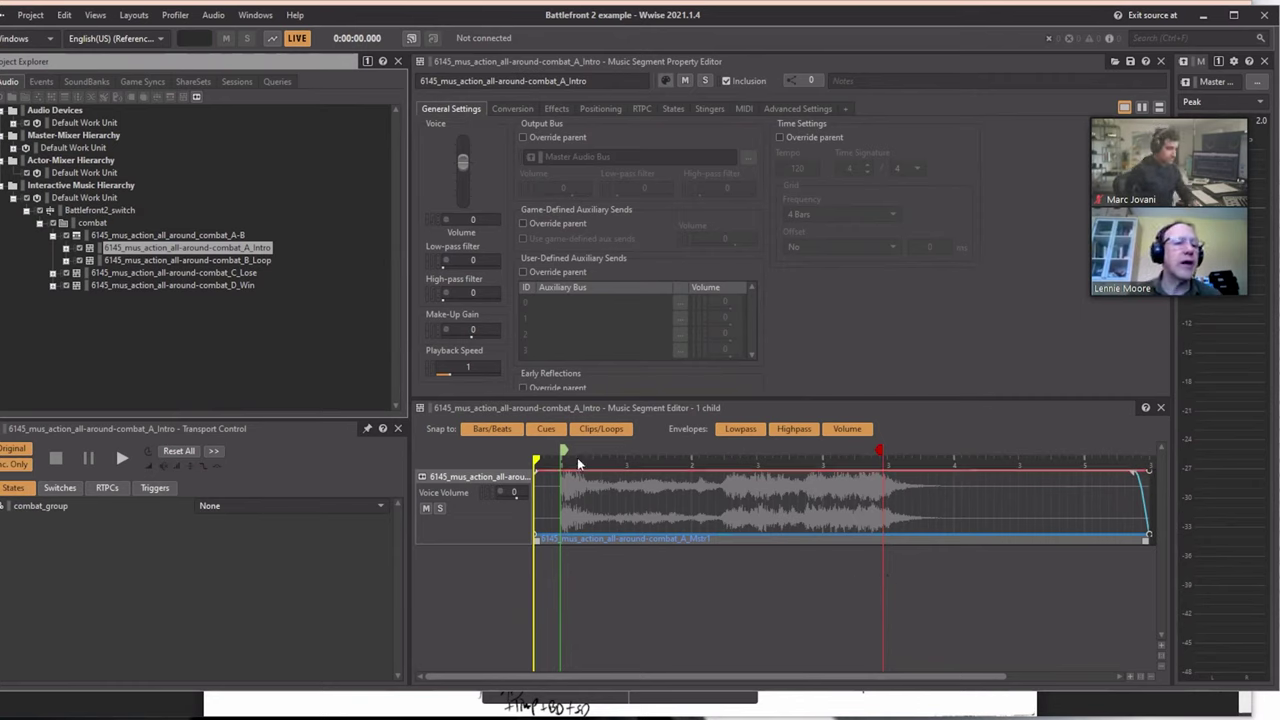
- Examine how the 6145_mus_action_all_around_combat_A-B playlist container orders its A_Intro and B_Loop segments
{"action": "left_click", "coordinate": [125, 240]}
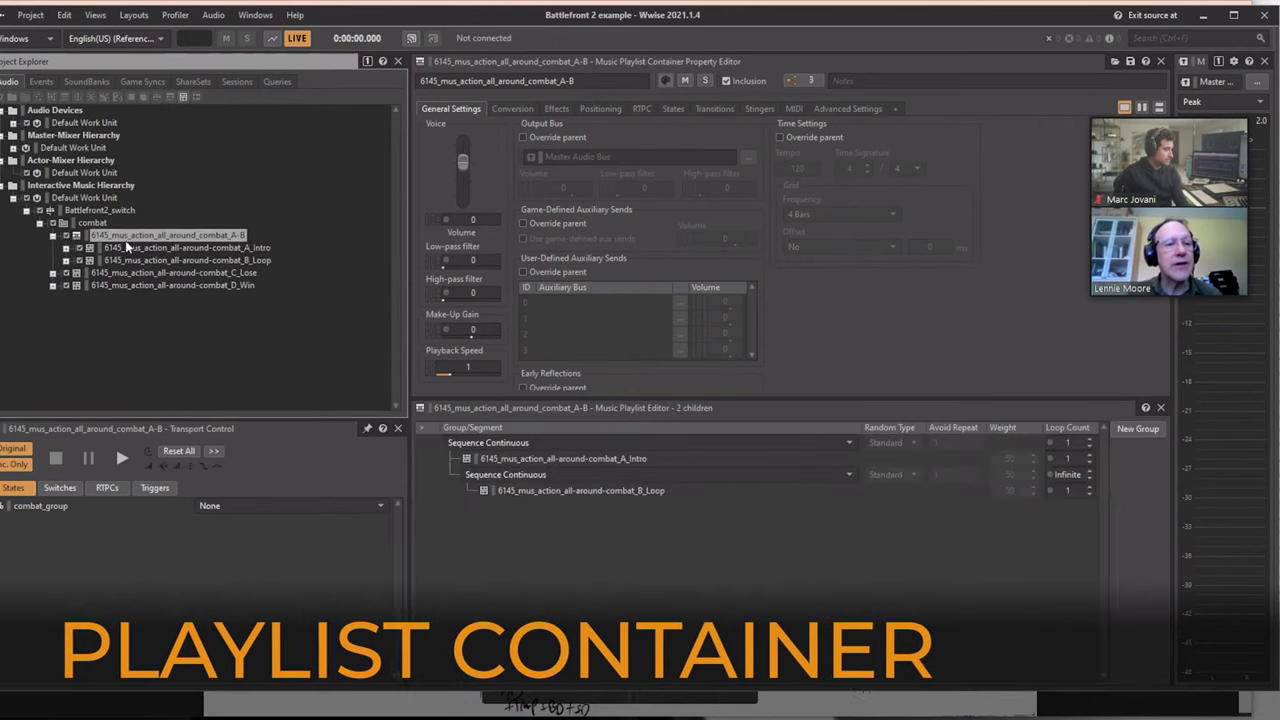
{"action": "left_click", "coordinate": [125, 246]}
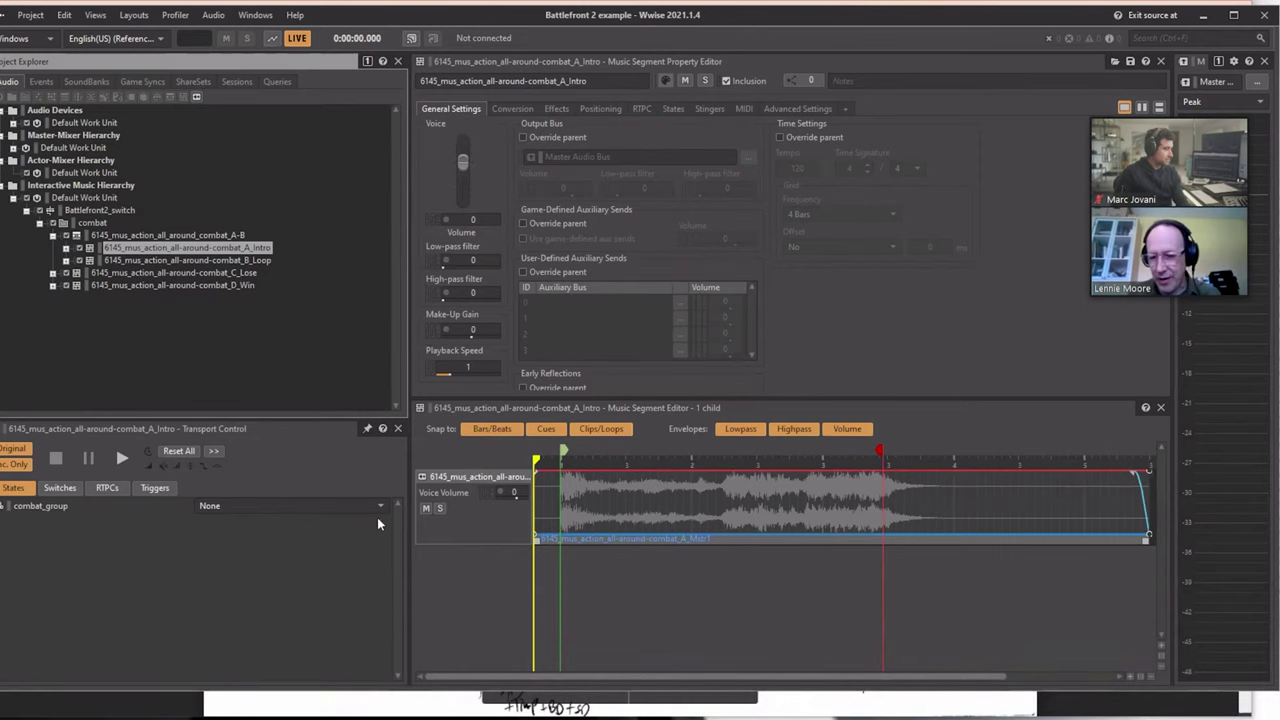
{"action": "key", "text": "Up"}
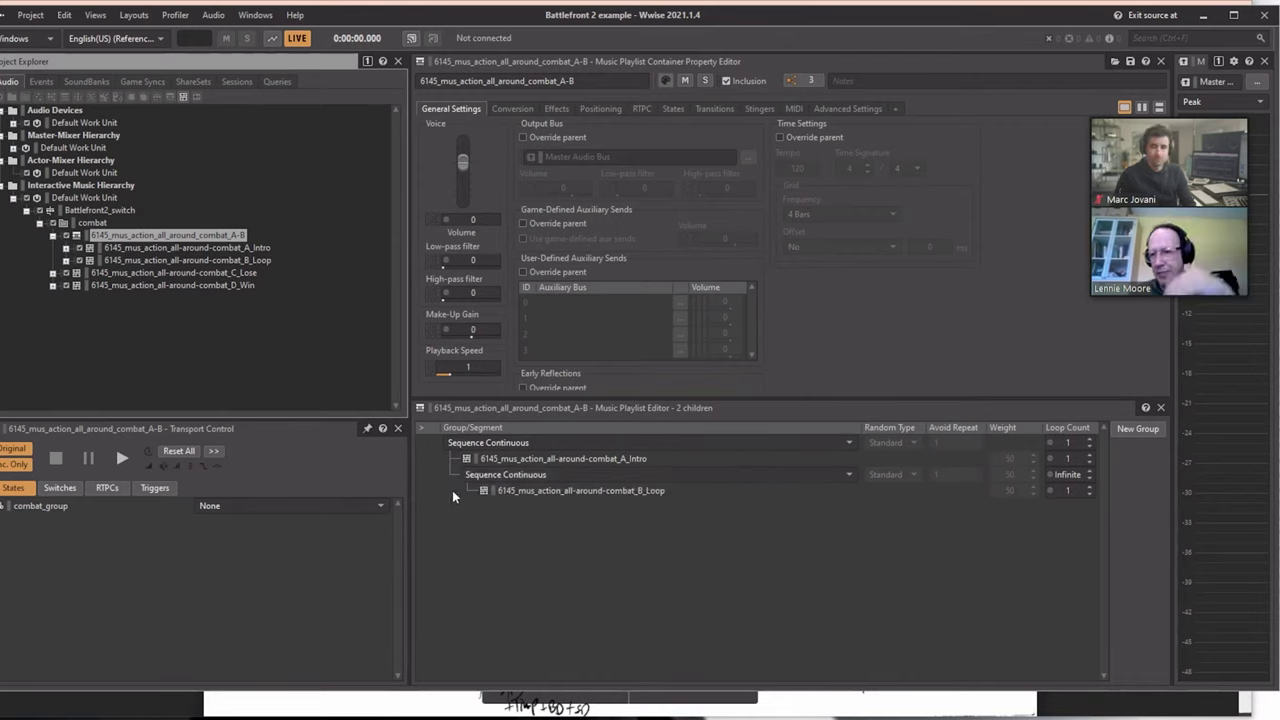
{"action": "left_click", "coordinate": [432, 460]}
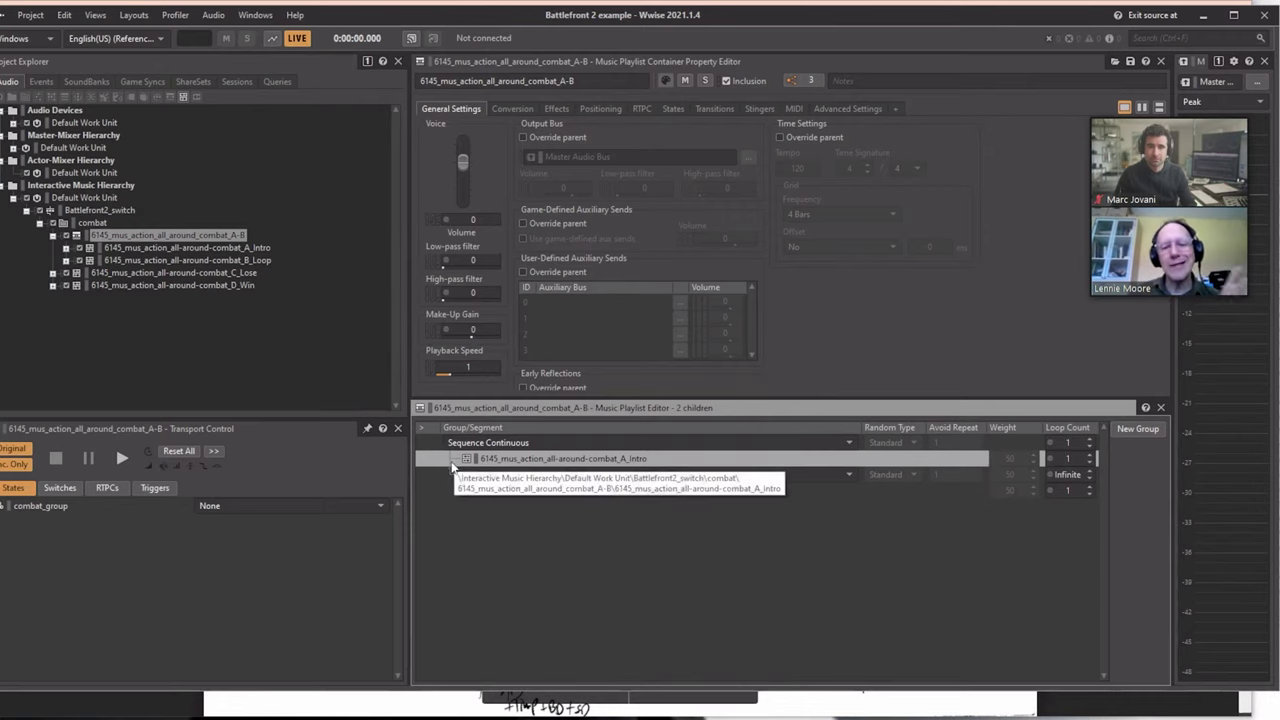
{"action": "left_click", "coordinate": [428, 487]}
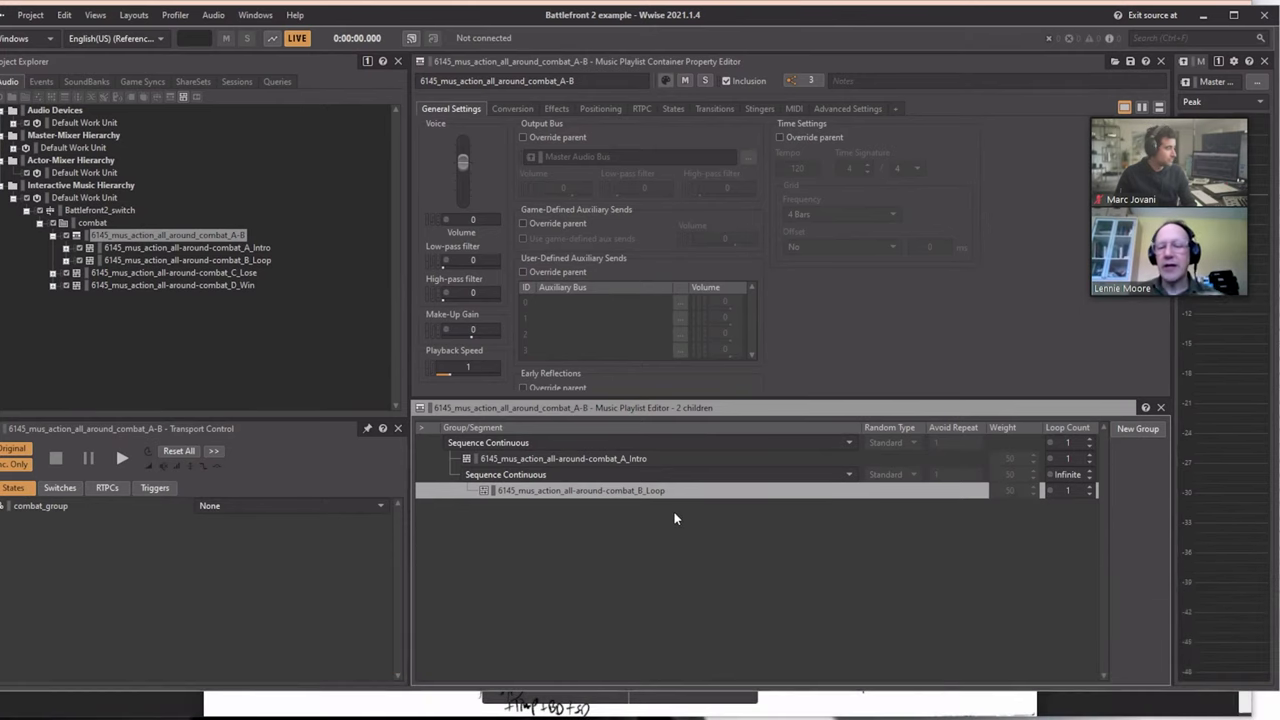
- Audition the A-B playlist from the A_Intro segment into B_Loop, stop playback and select the B_Loop entry
{"action": "left_click", "coordinate": [424, 461]}
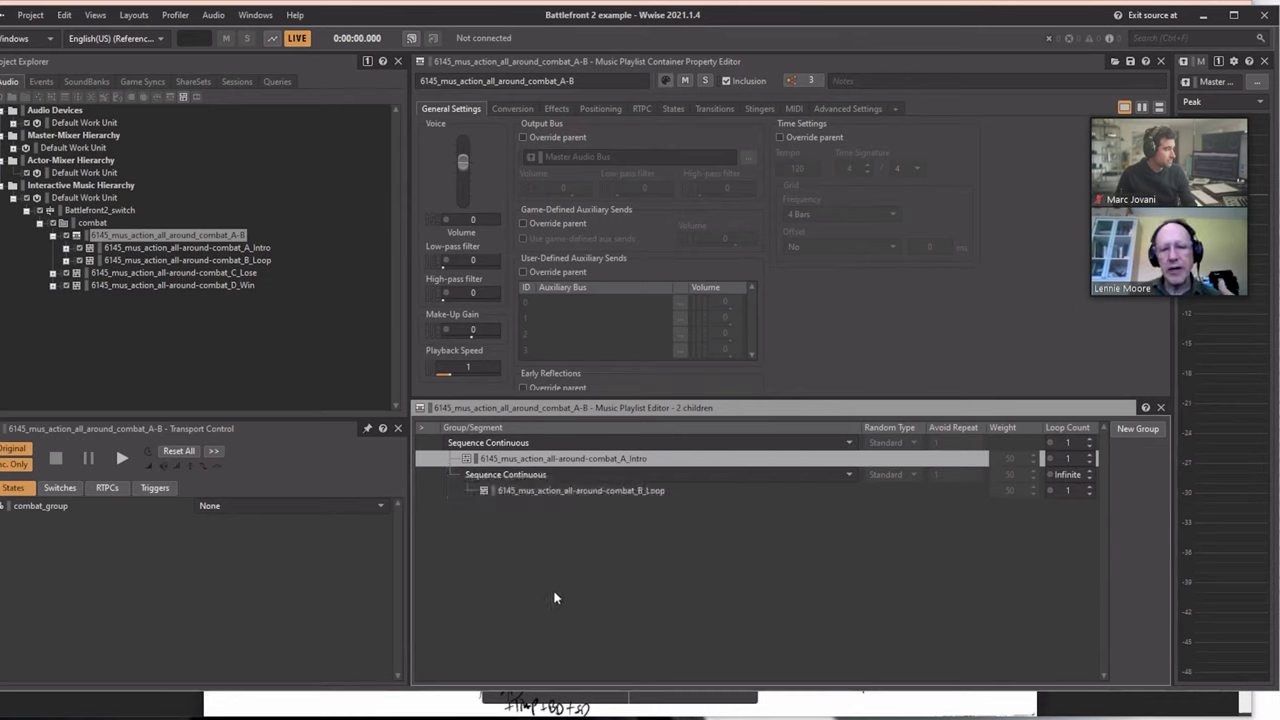
{"action": "key", "text": "space"}
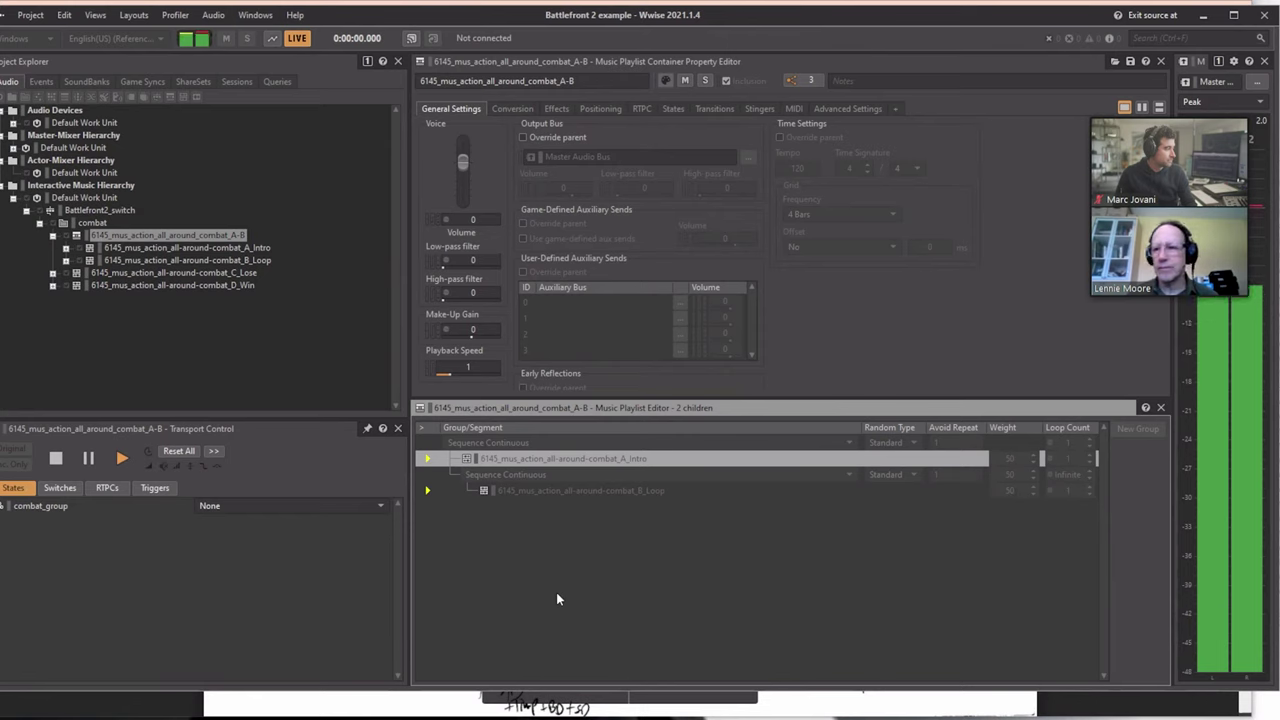
{"action": "key", "text": "space"}
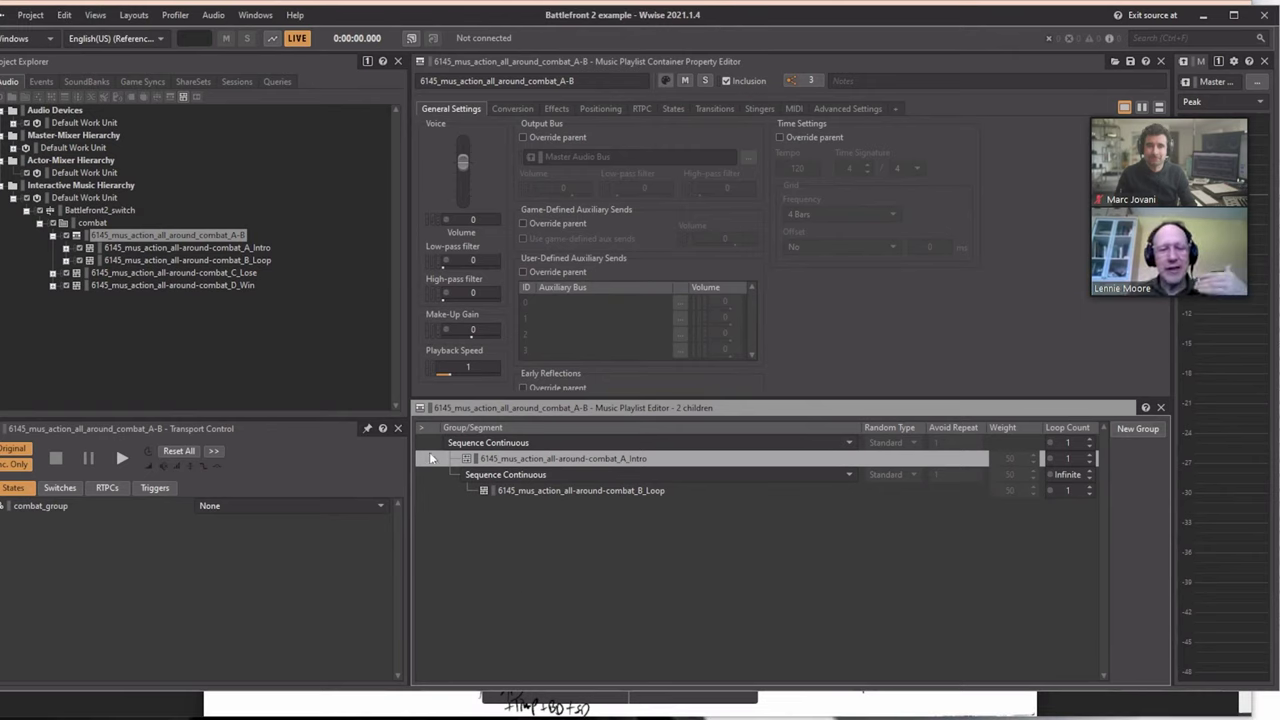
{"action": "left_click", "coordinate": [437, 490]}
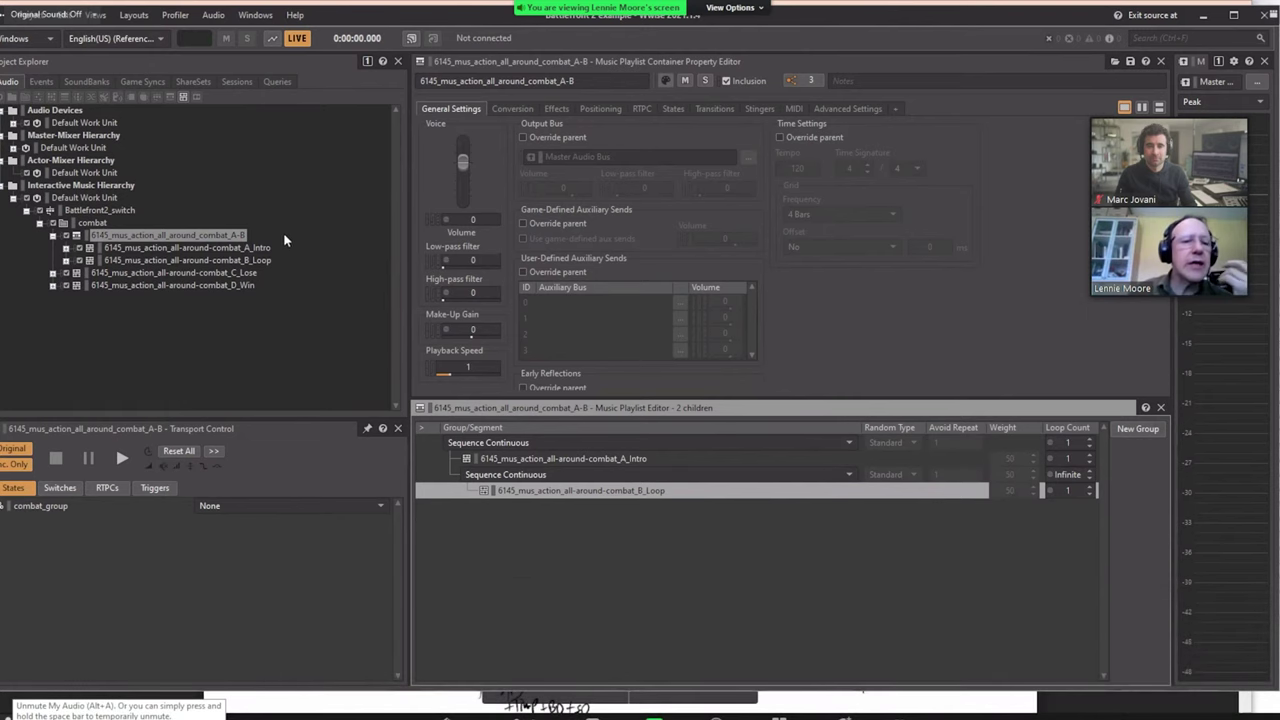
- Audition the C_Lose and D_Win music segments one after the other
{"action": "left_click", "coordinate": [140, 275]}
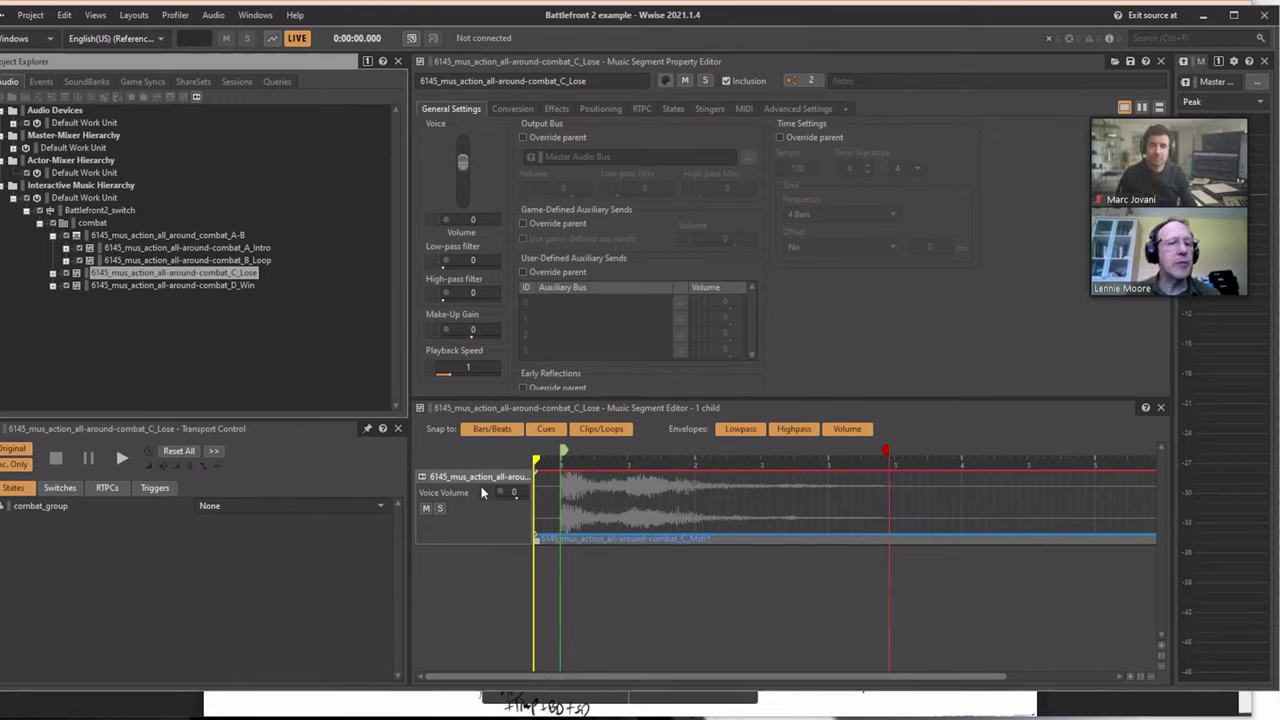
{"action": "key", "text": "space"}
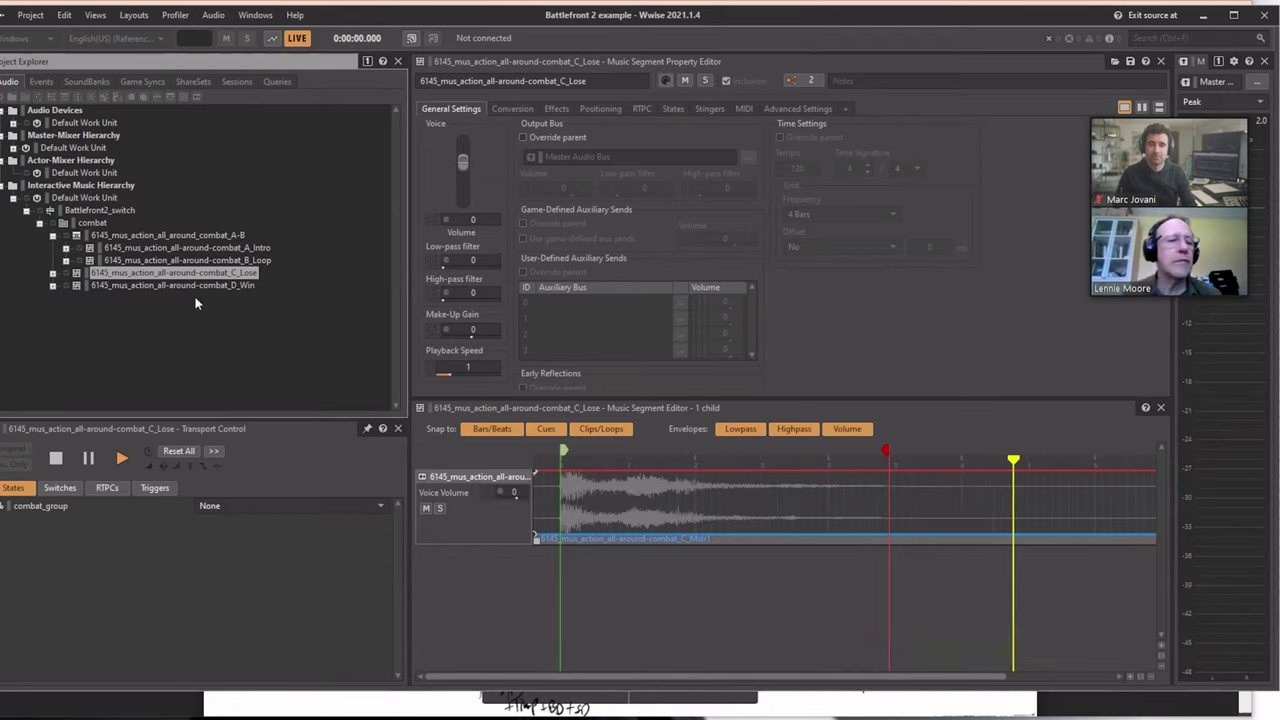
{"action": "left_click", "coordinate": [150, 285]}
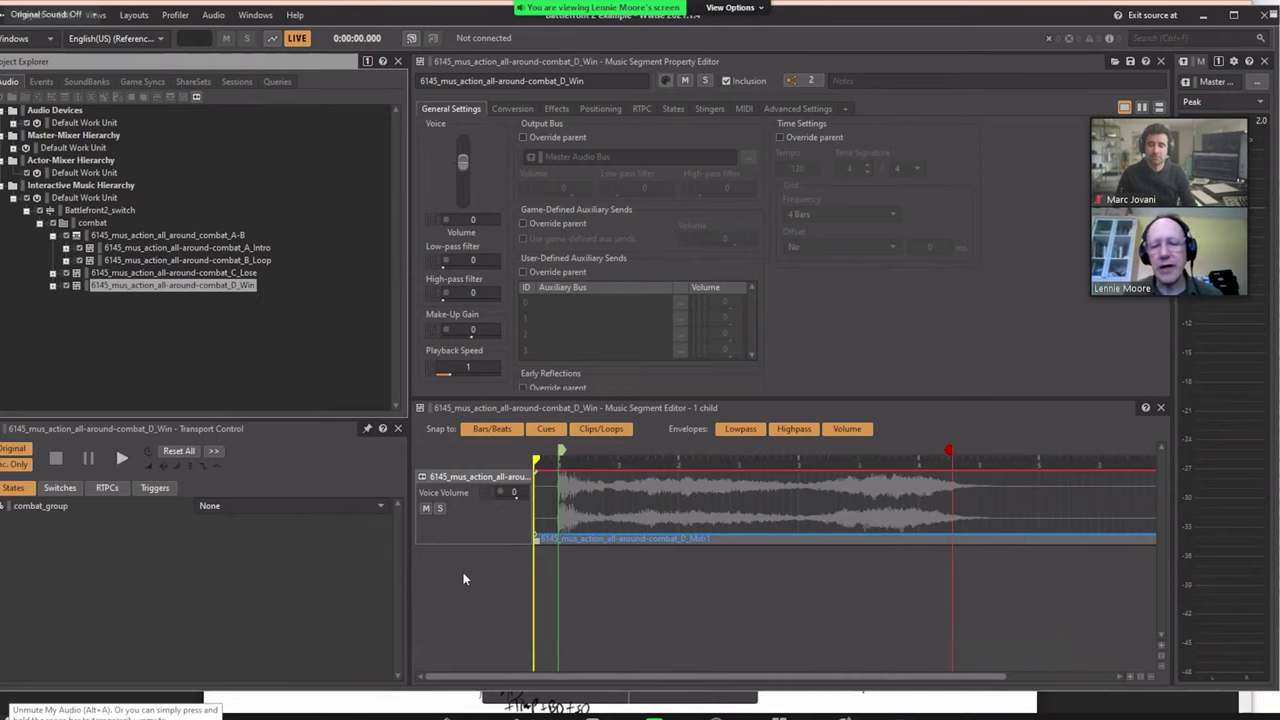
{"action": "key", "text": "space"}
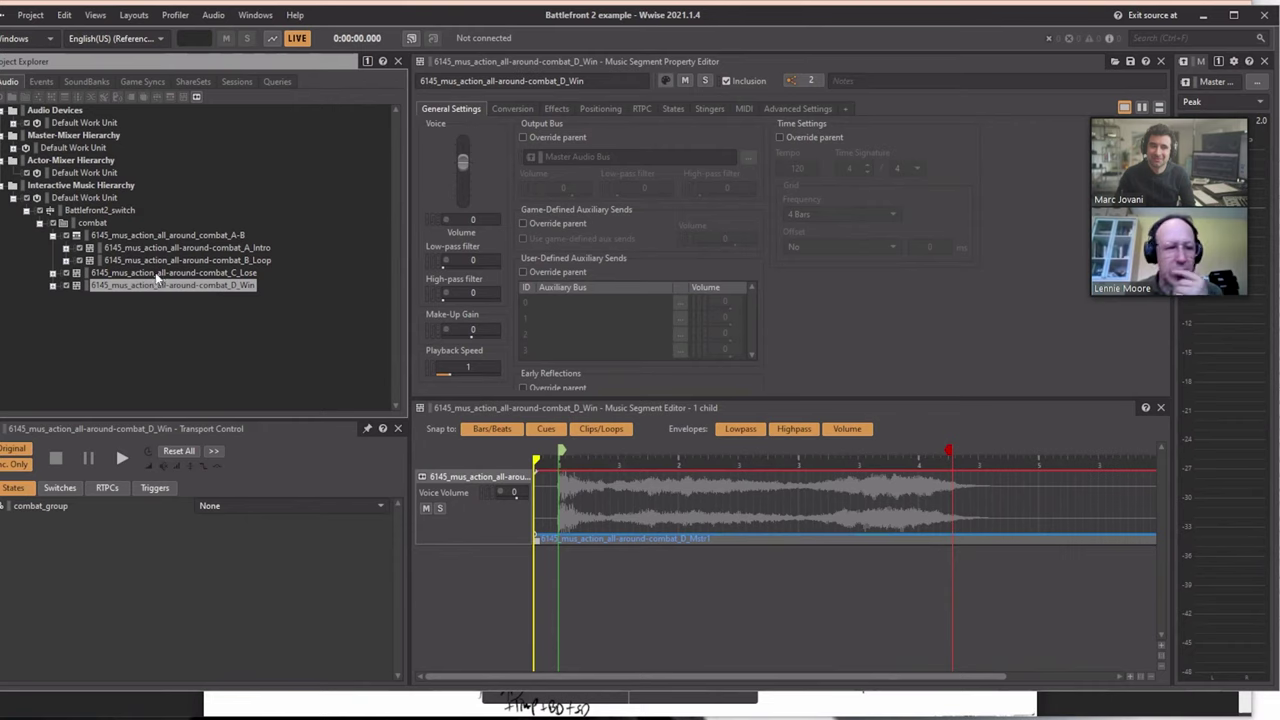
- Review the A-B playlist, each of the Intro, Loop, Win and Lose segments, and the Battlefront2_switch container
{"action": "left_click", "coordinate": [119, 236]}
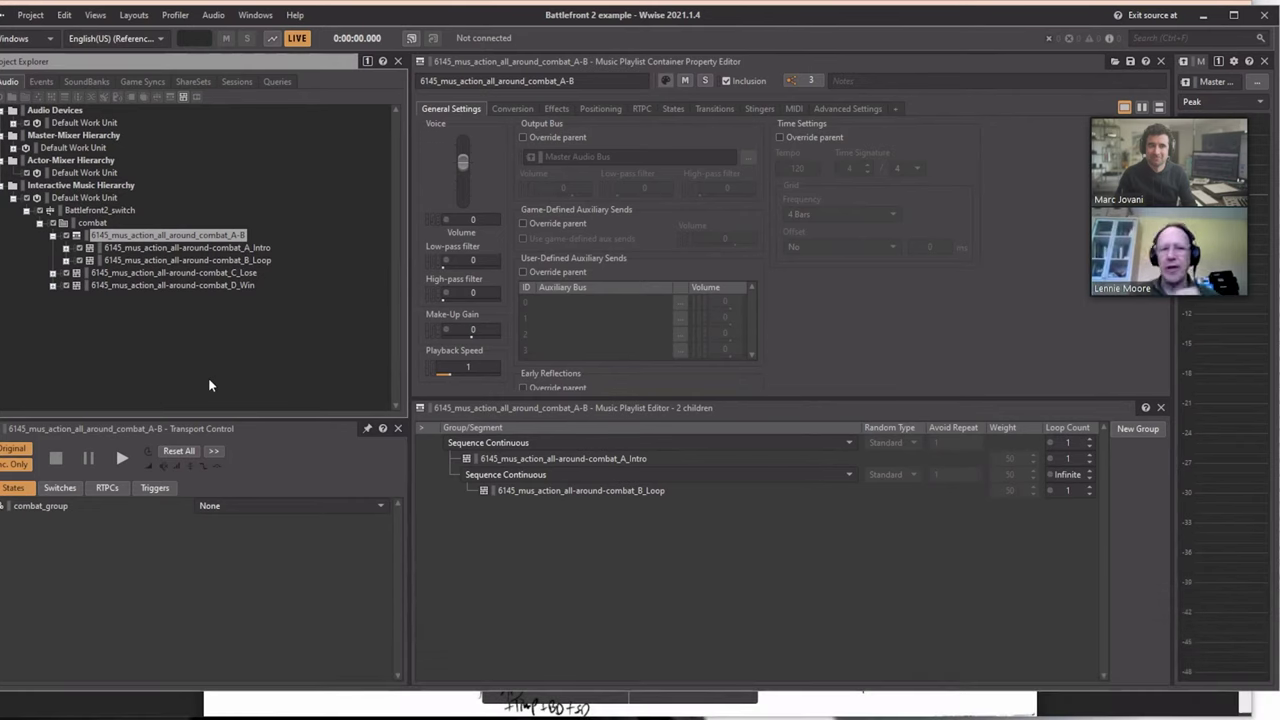
{"action": "left_click", "coordinate": [170, 248]}
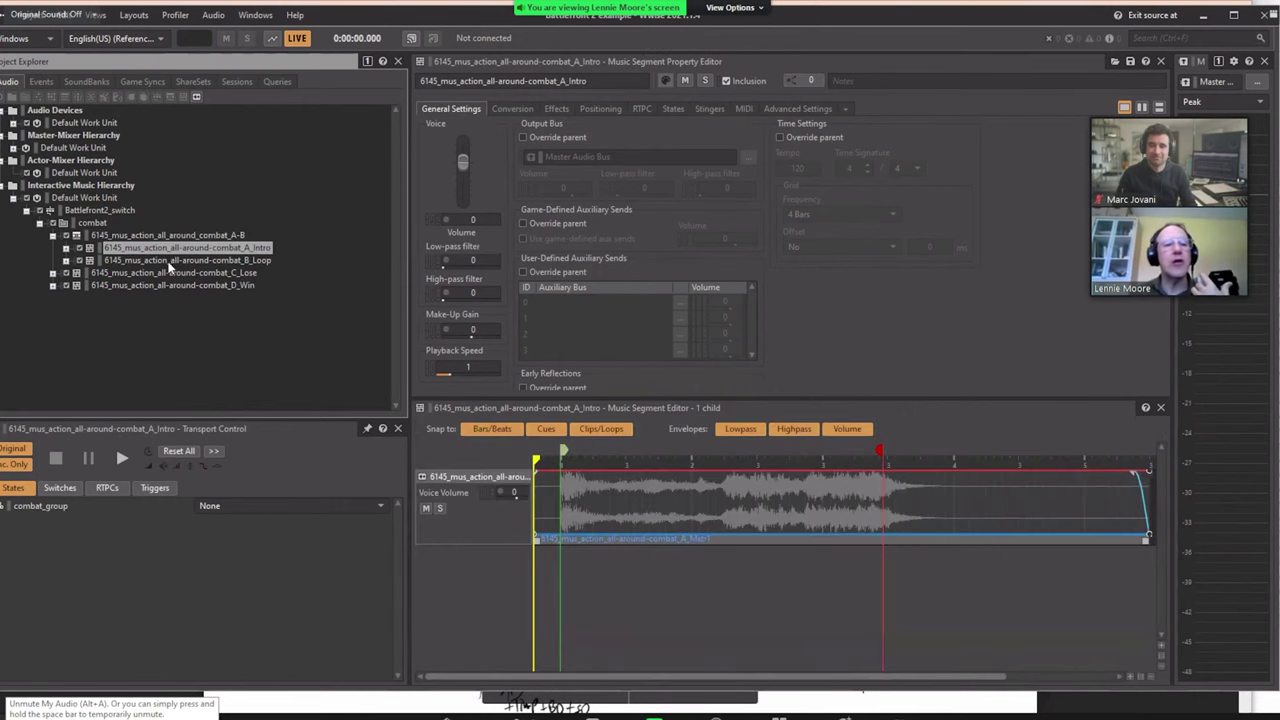
{"action": "left_click", "coordinate": [168, 261]}
{"action": "left_click", "coordinate": [157, 287]}
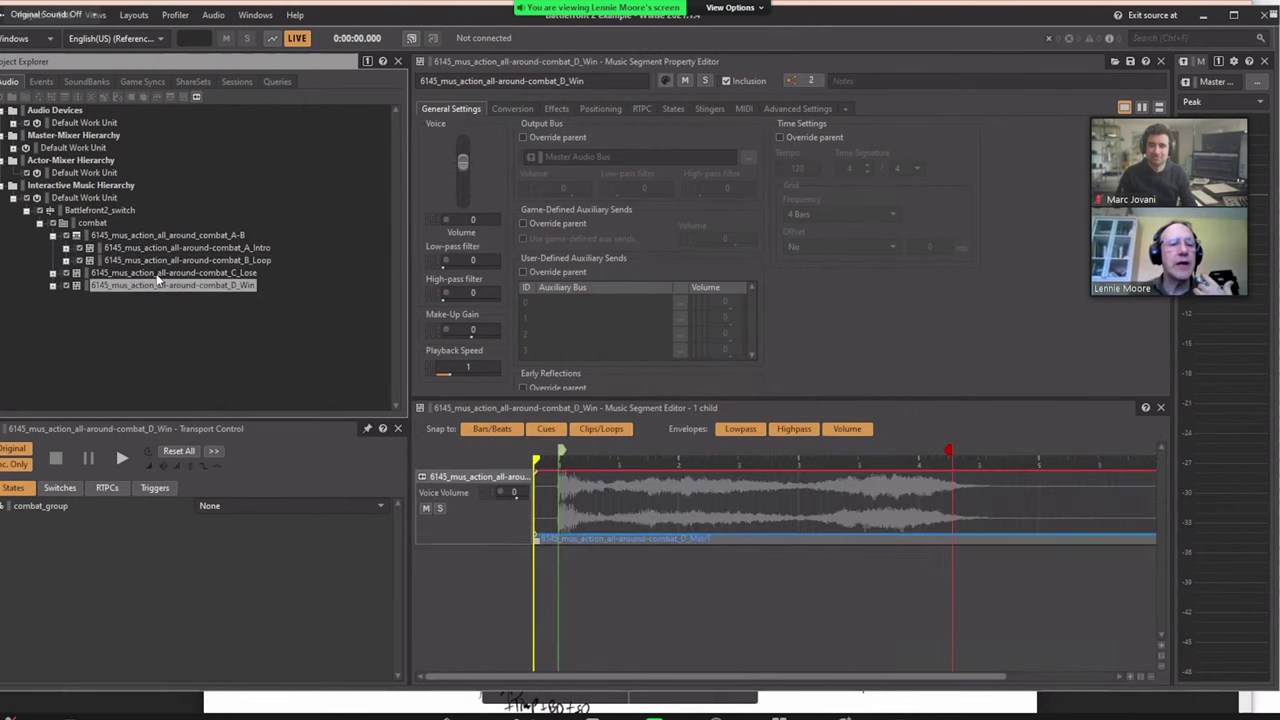
{"action": "left_click", "coordinate": [160, 274]}
{"action": "left_click", "coordinate": [100, 211]}
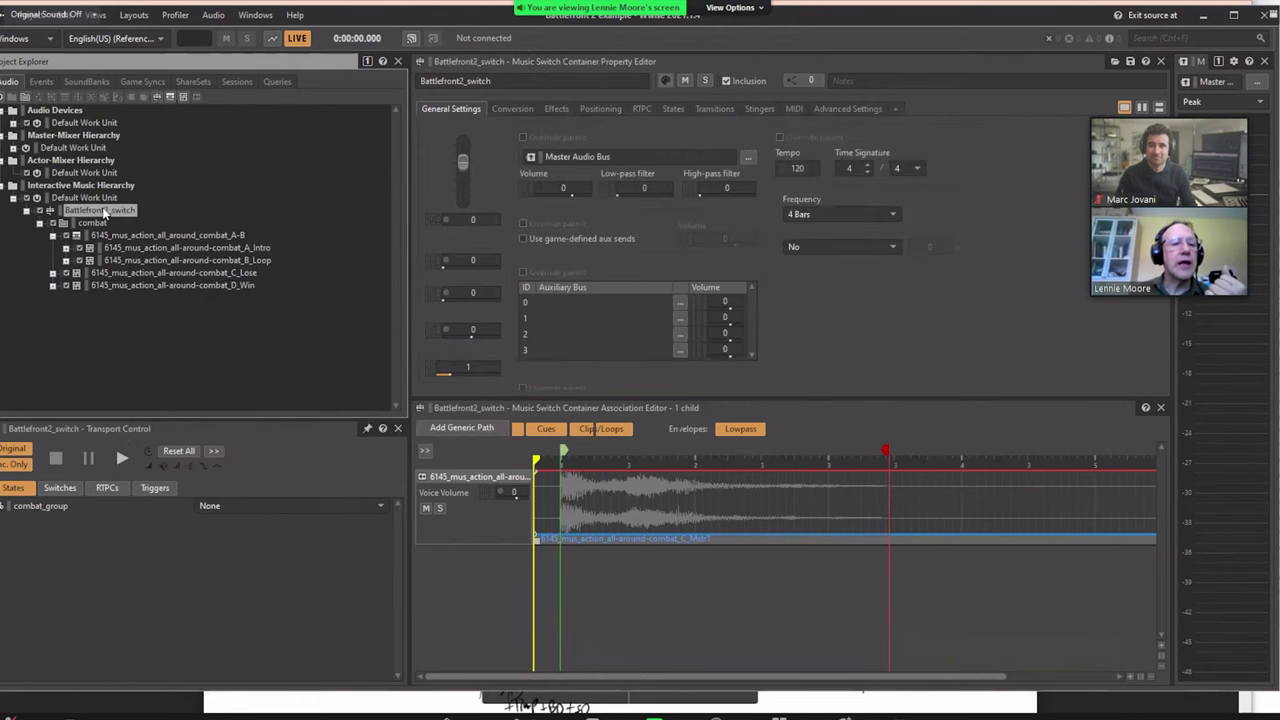
{"action": "left_click", "coordinate": [86, 237]}
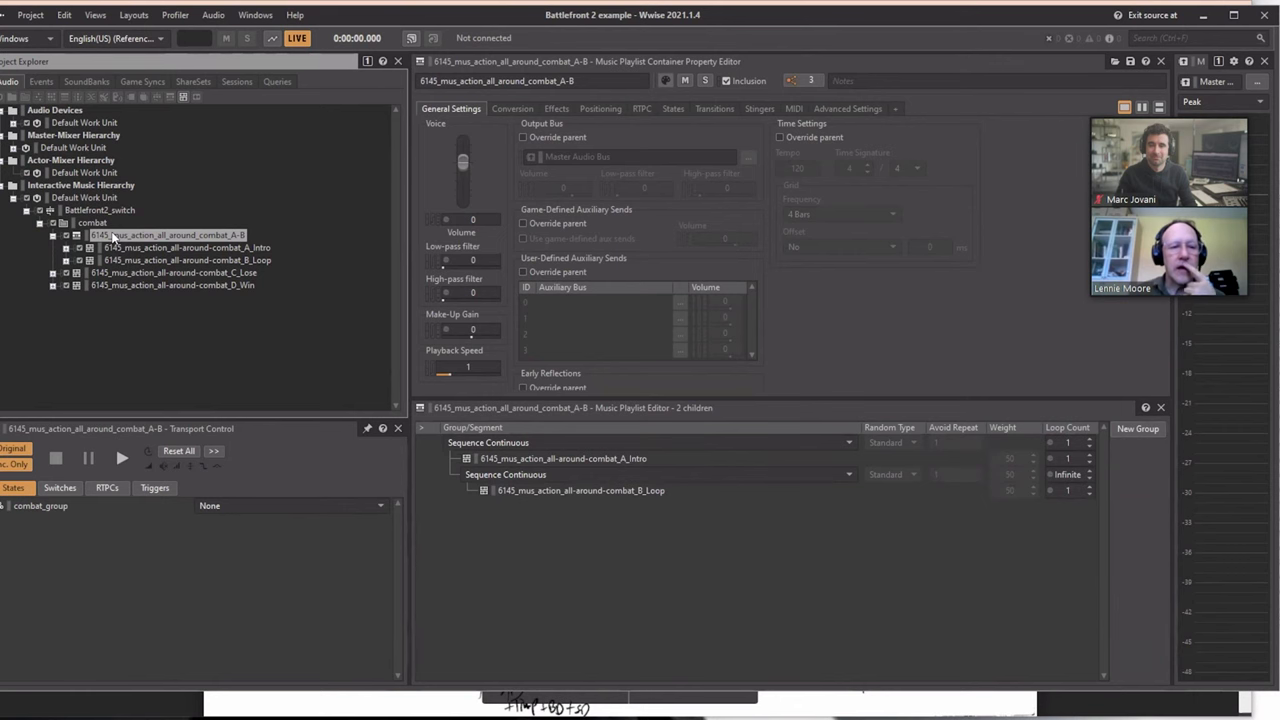
- Inspect the Battlefront2_switch transition from the A-B playlist to Any, including its source fade-out settings
{"action": "left_click", "coordinate": [88, 210]}
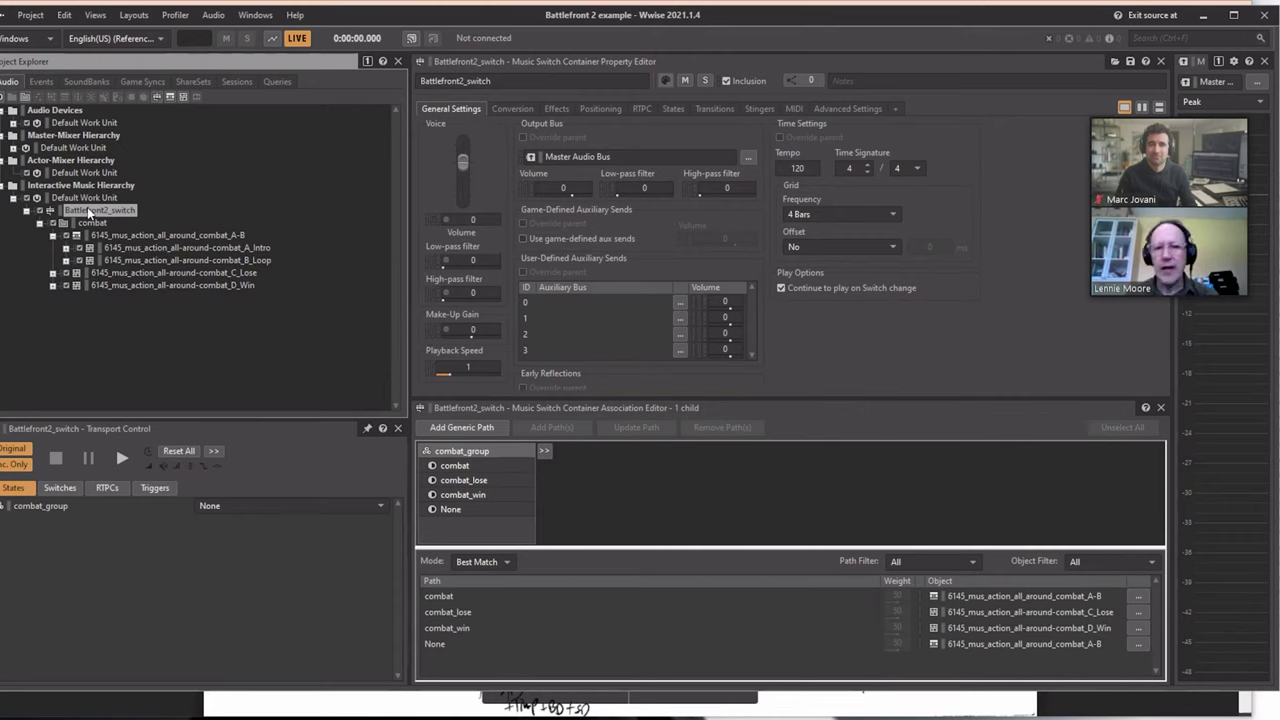
{"action": "left_click", "coordinate": [714, 108]}
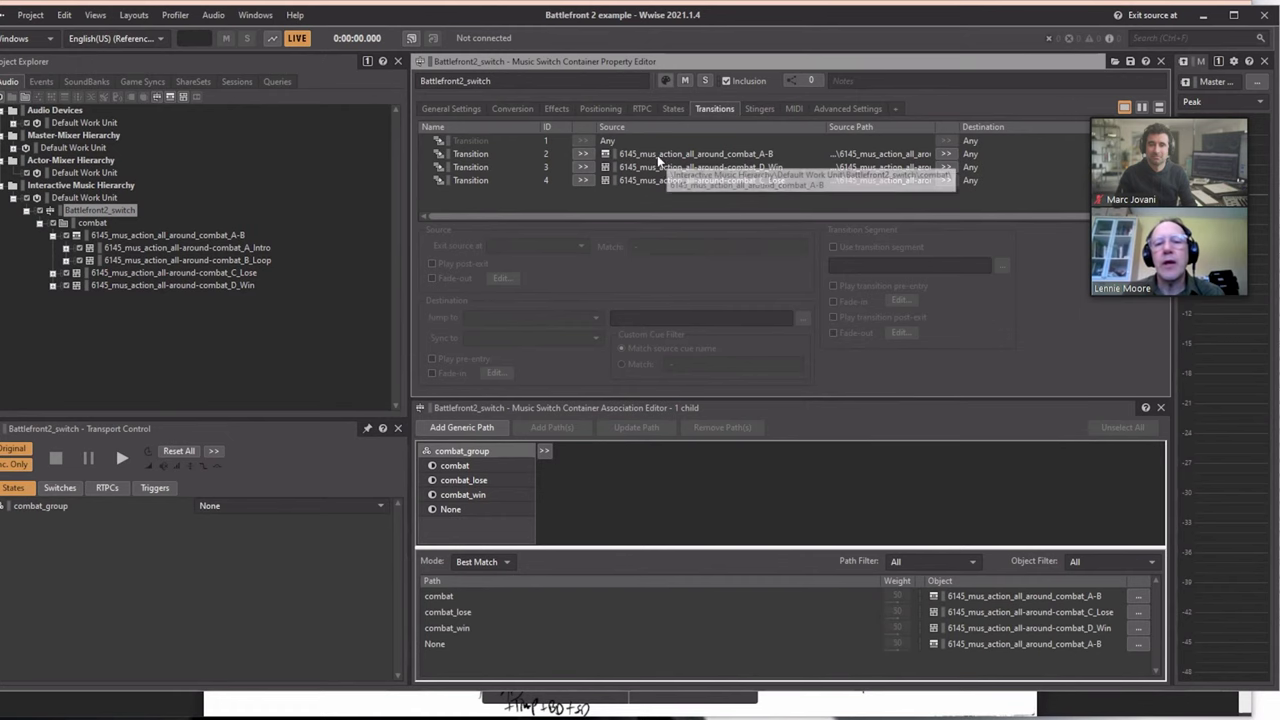
{"action": "left_click", "coordinate": [431, 157]}
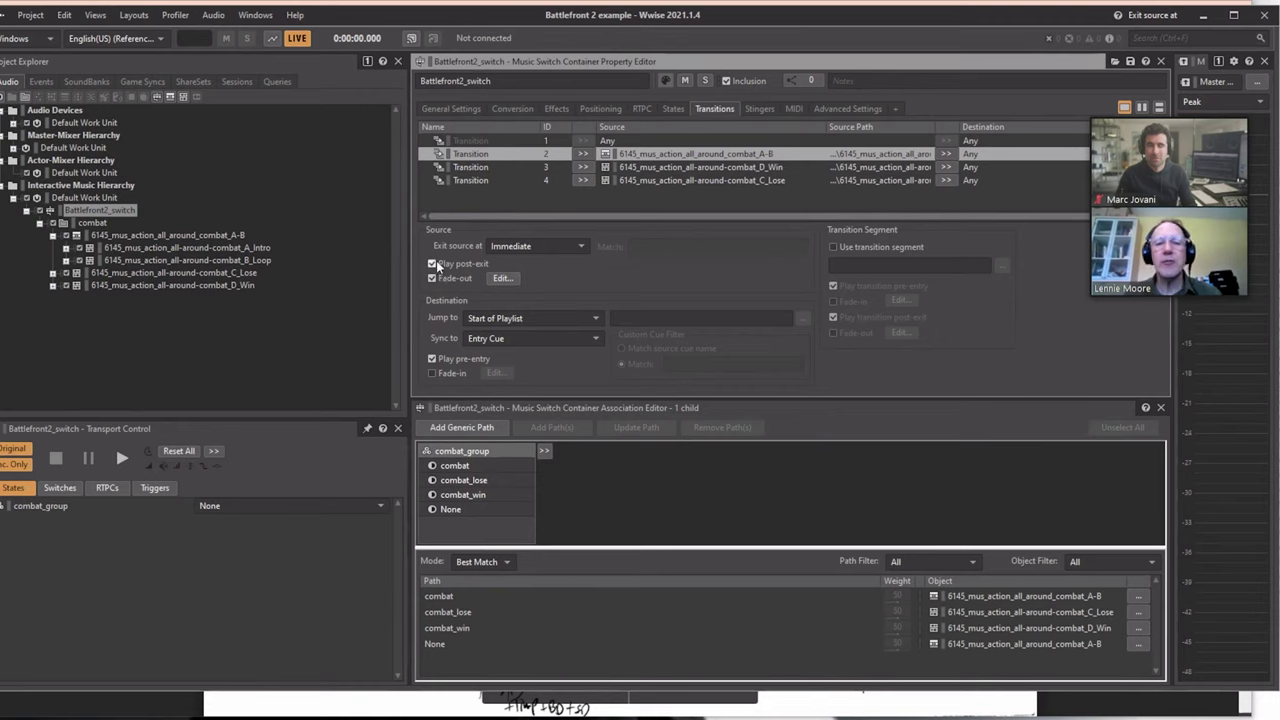
{"action": "left_click", "coordinate": [502, 279]}
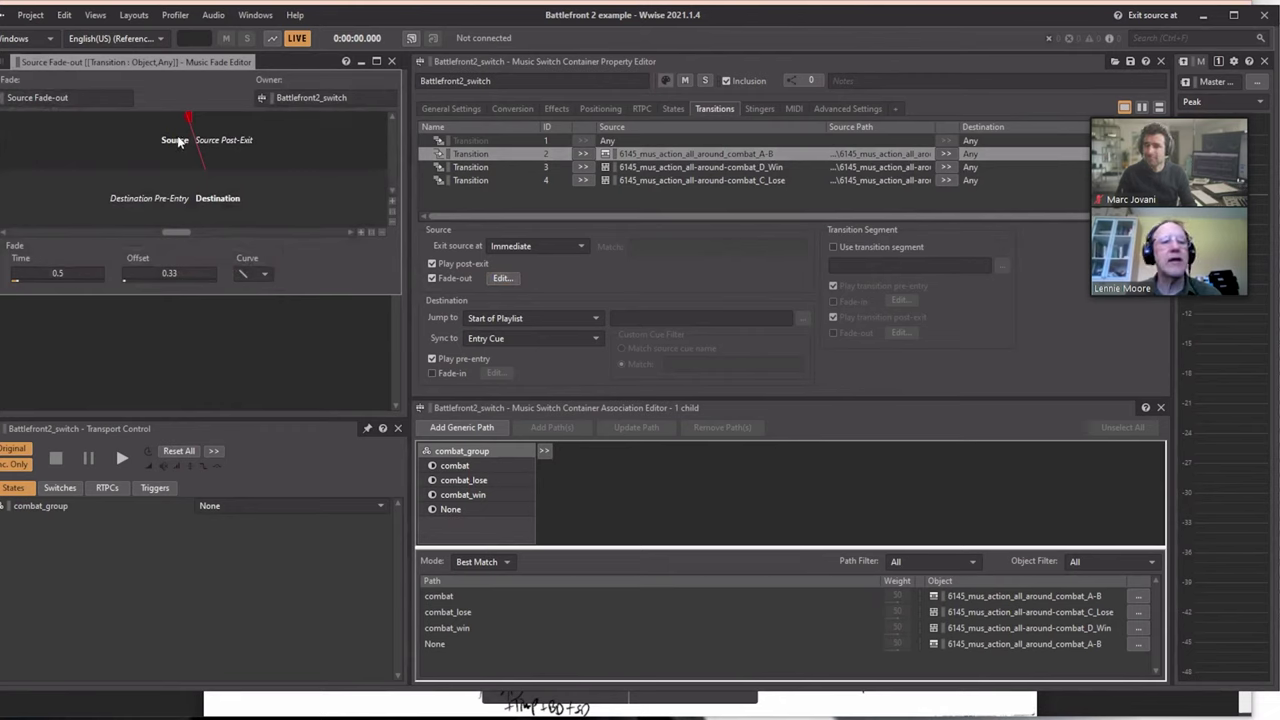
{"action": "left_click", "coordinate": [391, 61]}
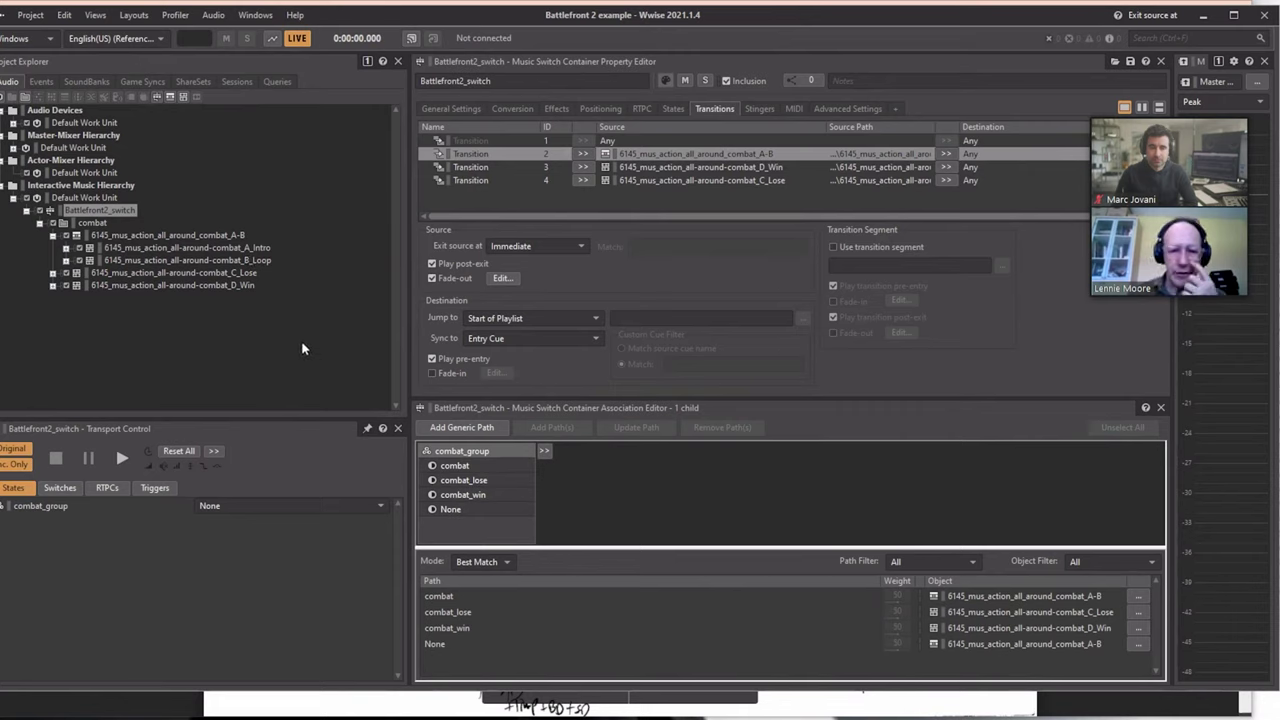
- Compare the general and time settings of Battlefront2_switch, the A-B playlist container and the A_Intro segment
{"action": "left_click", "coordinate": [84, 199]}
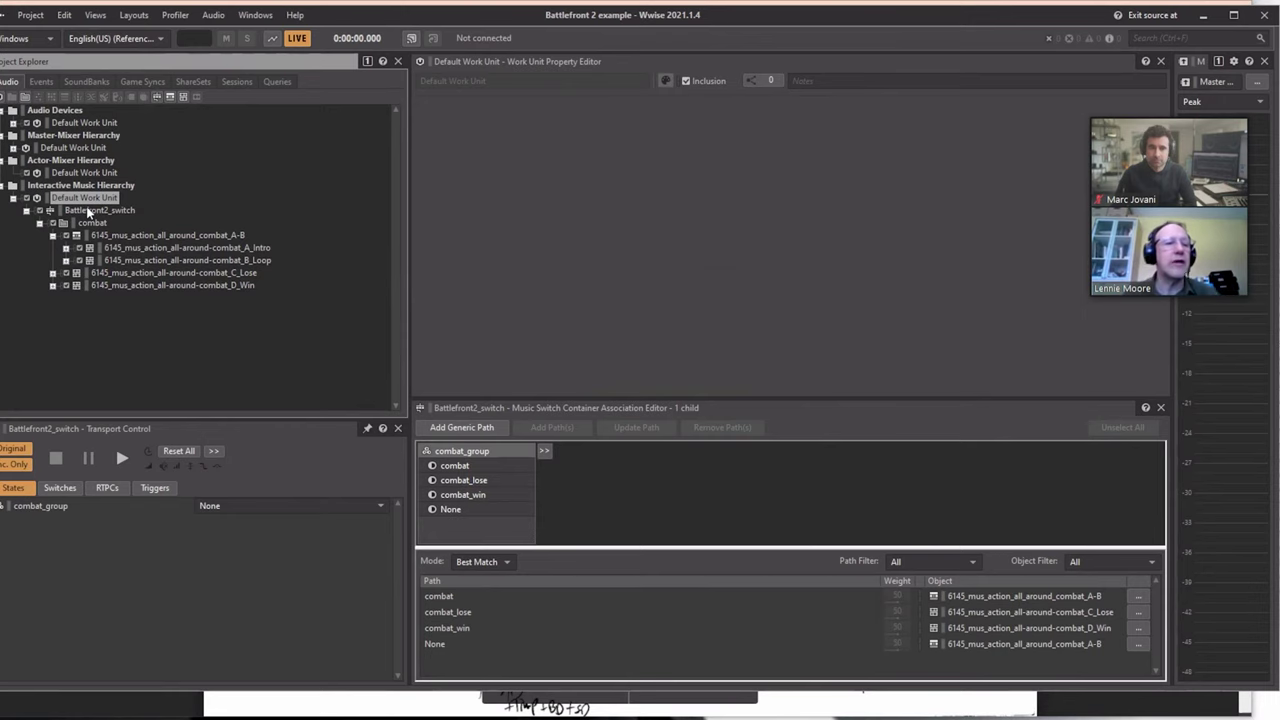
{"action": "left_click", "coordinate": [106, 248]}
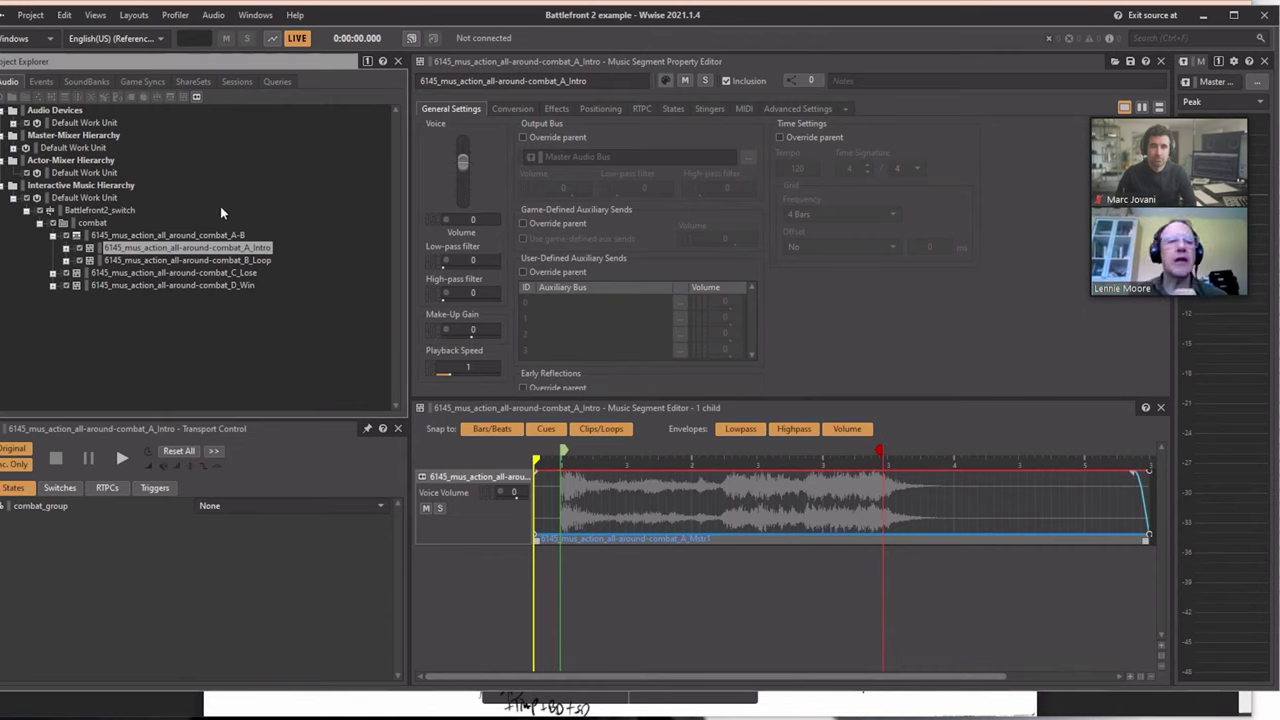
{"action": "left_click", "coordinate": [103, 235]}
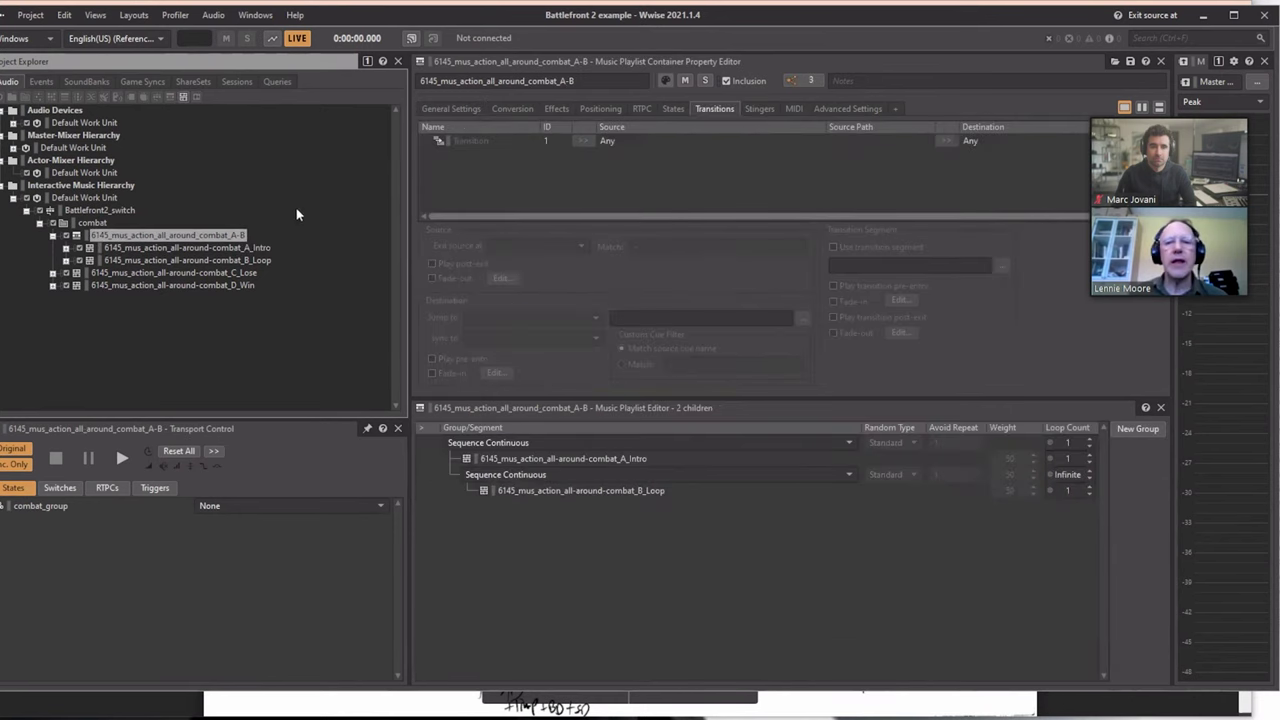
{"action": "left_click", "coordinate": [452, 107]}
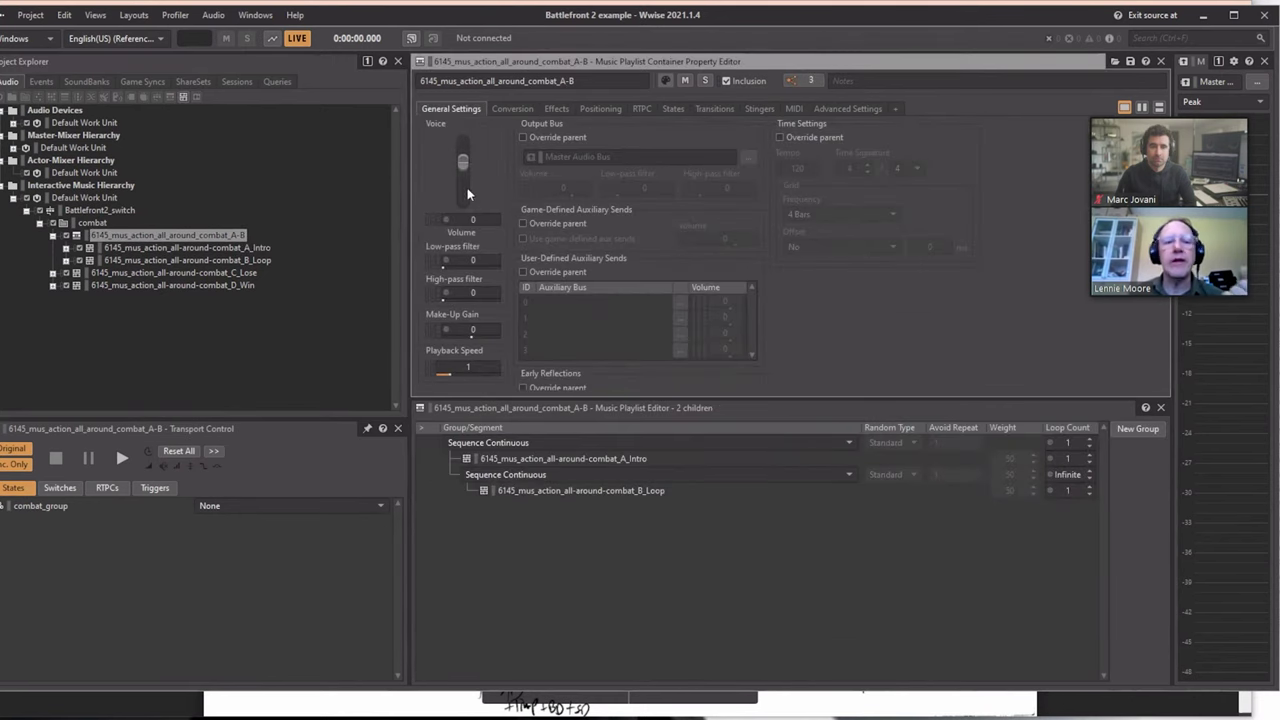
{"action": "left_click", "coordinate": [90, 209]}
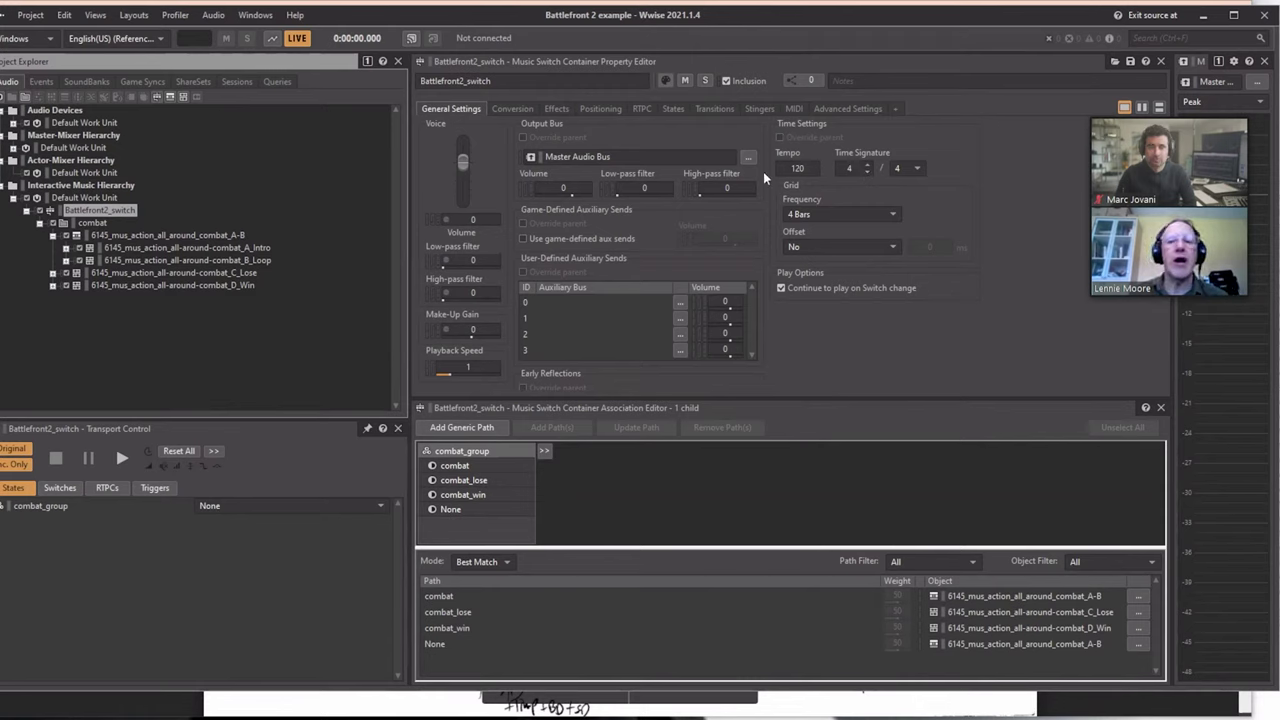
{"action": "left_click", "coordinate": [126, 236]}
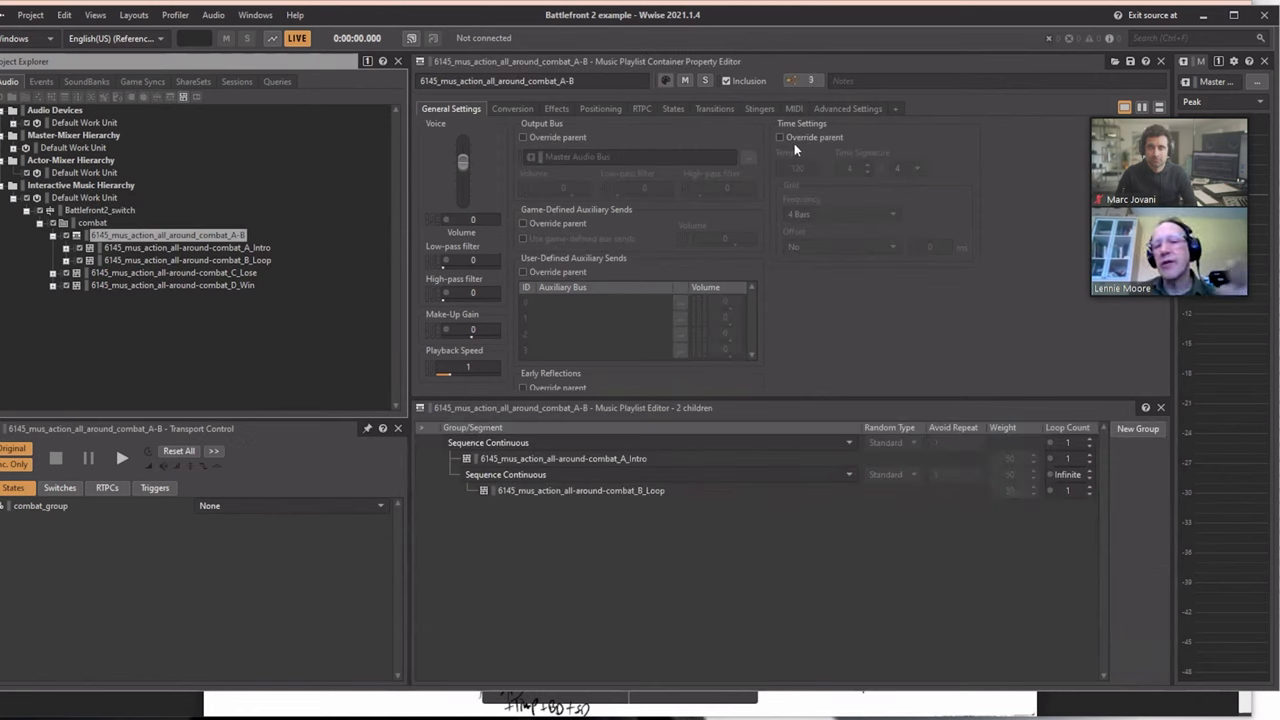
{"action": "left_click", "coordinate": [200, 248]}
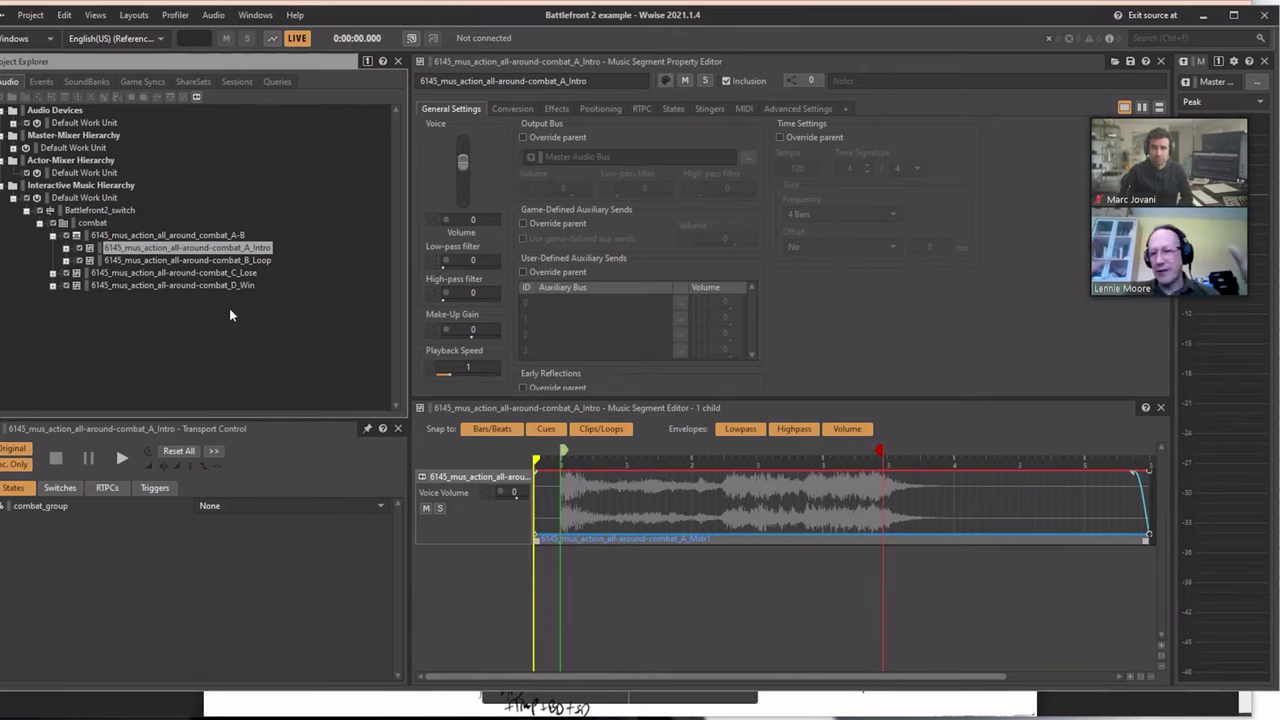
{"action": "left_click", "coordinate": [140, 237]}
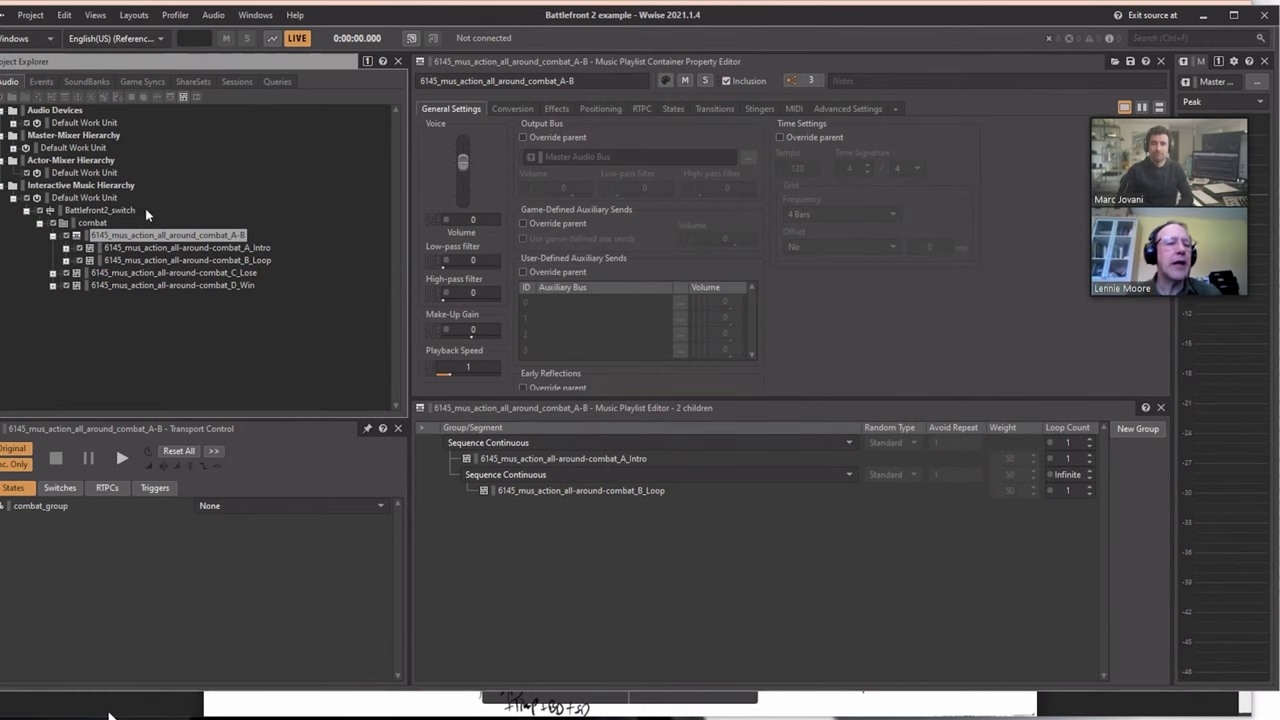
- Review the A-B to Any transition of Battlefront2_switch and the music objects assigned to its combat, combat_lose and combat_win paths
{"action": "left_click", "coordinate": [113, 210]}
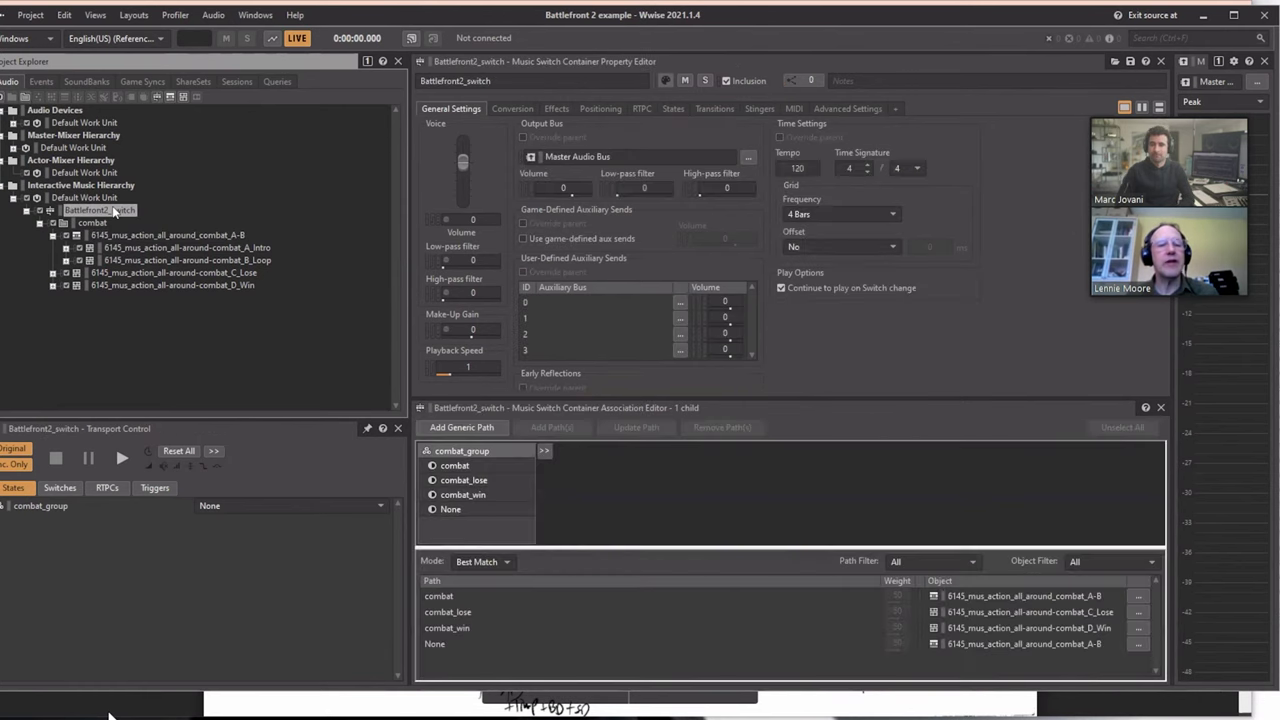
{"action": "left_click", "coordinate": [714, 108]}
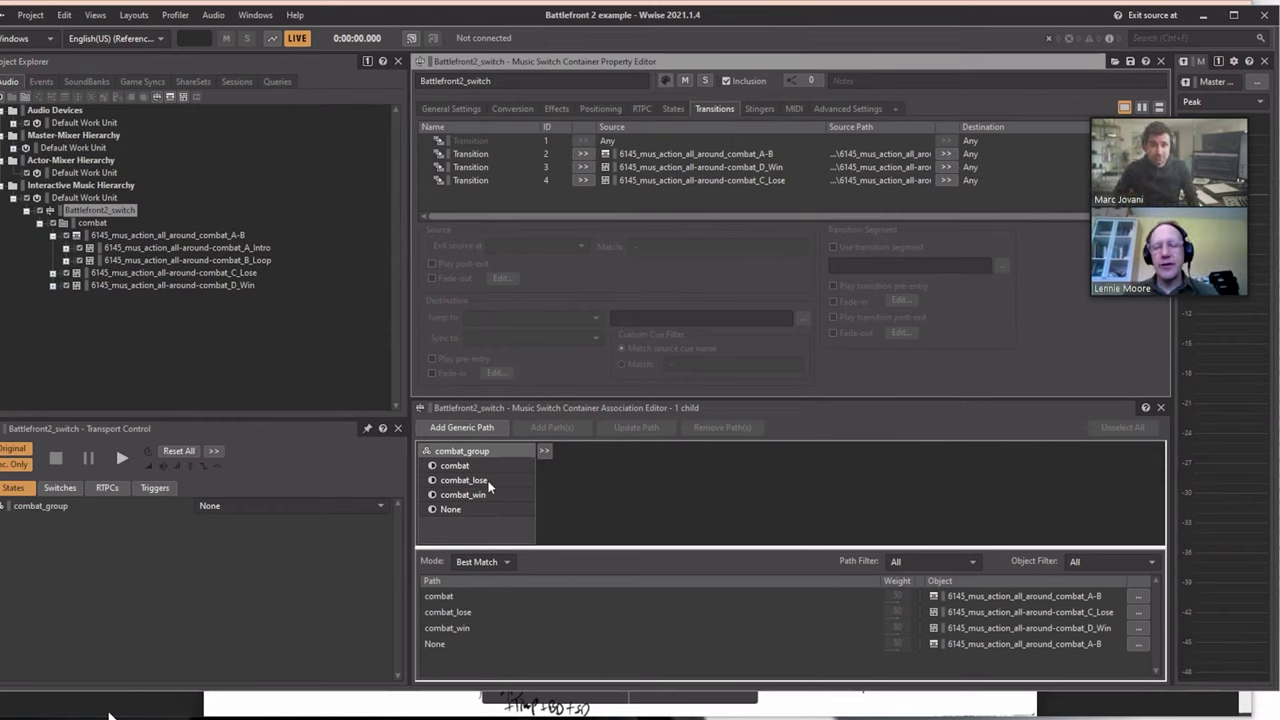
{"action": "left_click", "coordinate": [720, 158]}
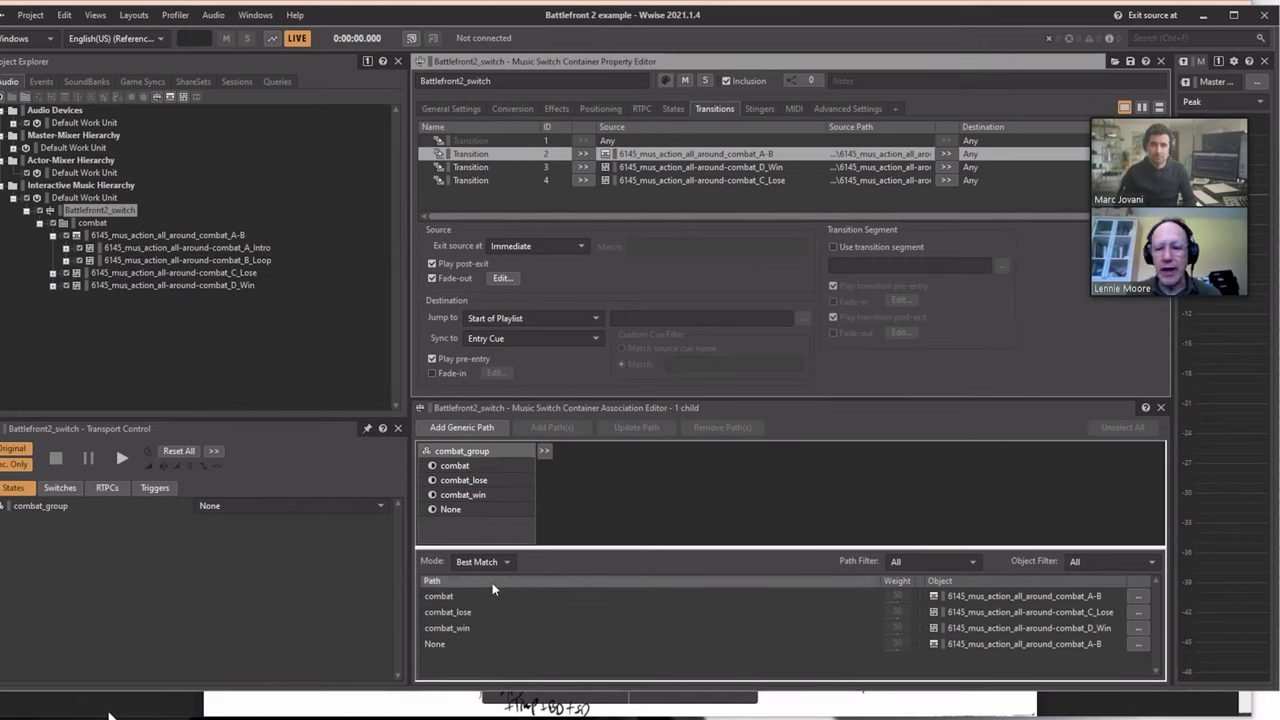
{"action": "left_click", "coordinate": [443, 597]}
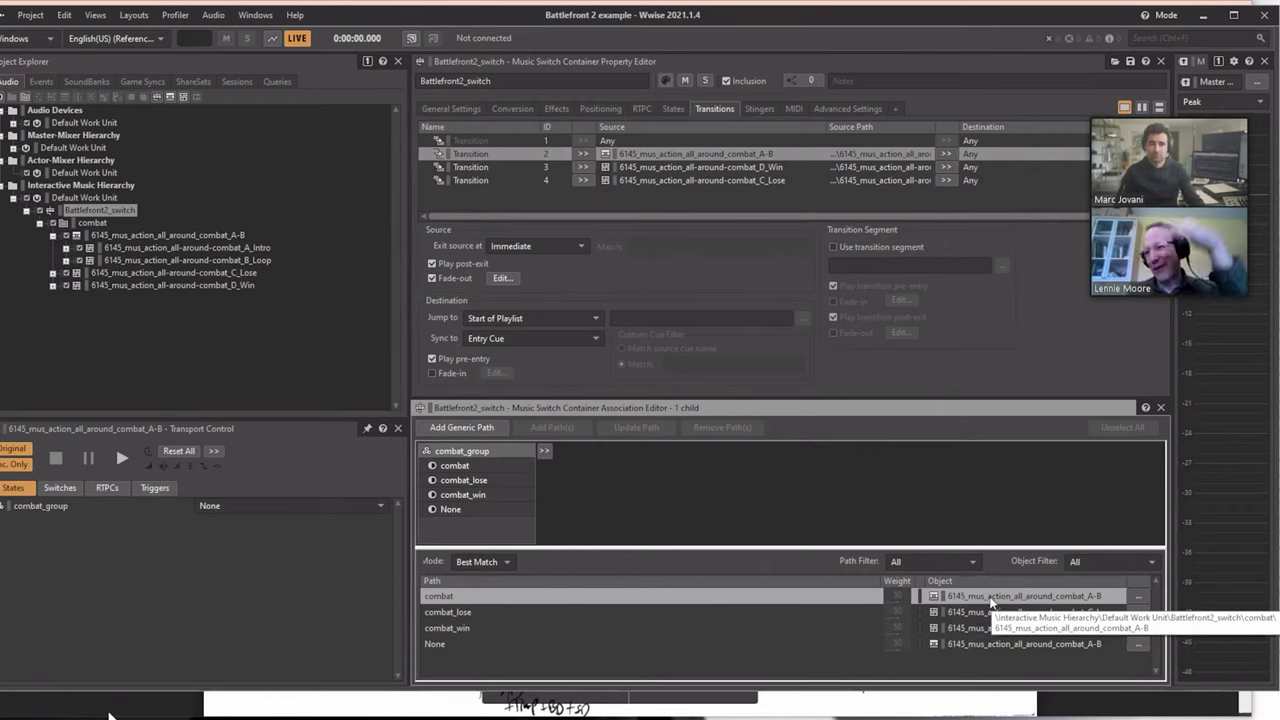
{"action": "left_click", "coordinate": [474, 613]}
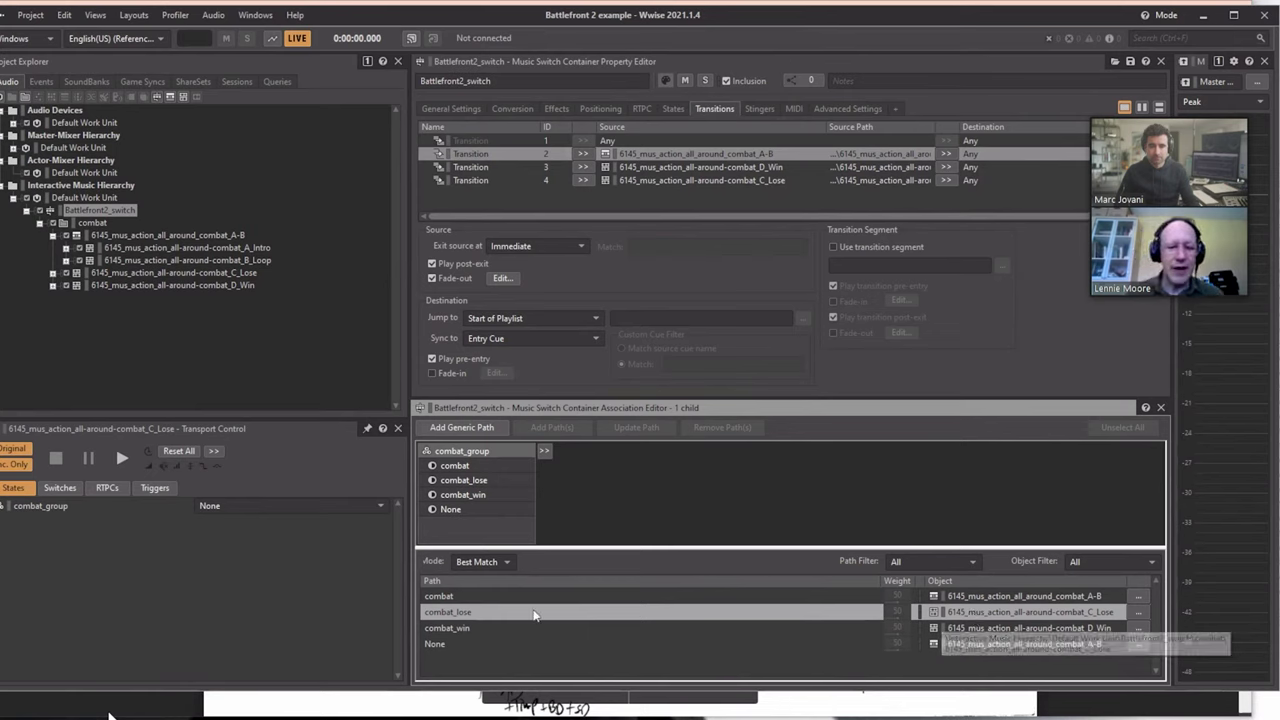
{"action": "left_click", "coordinate": [480, 627]}
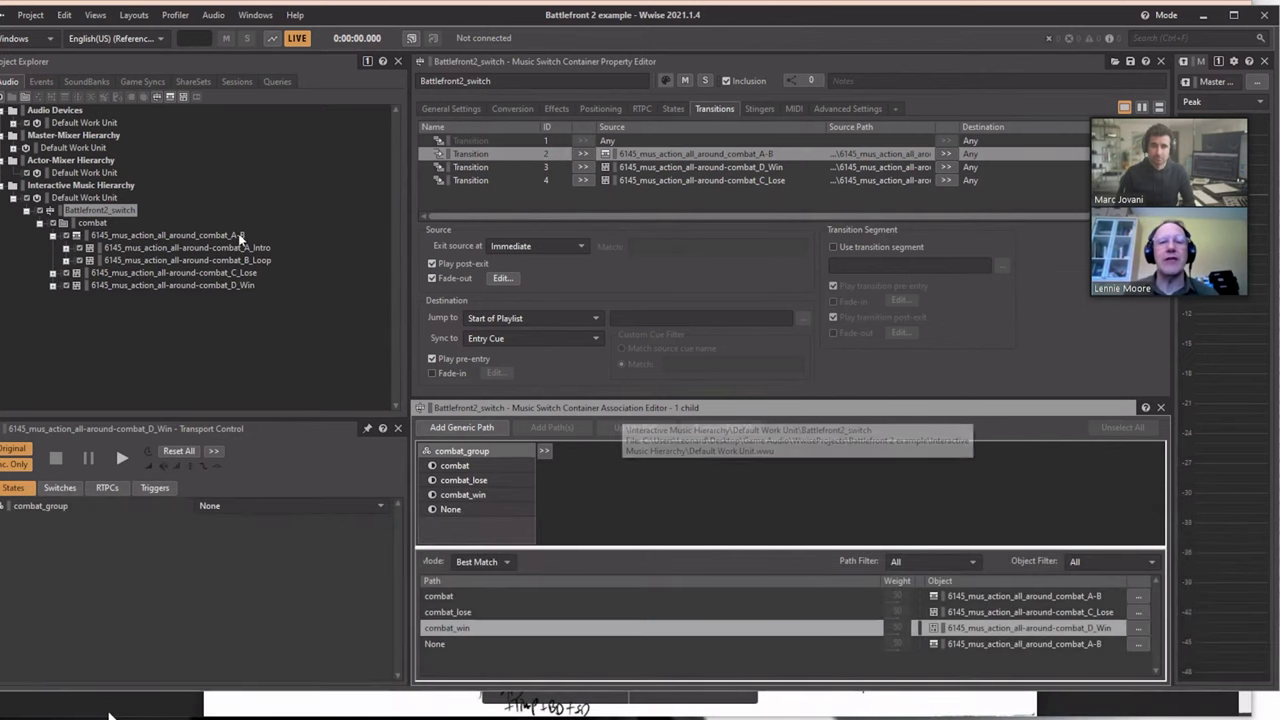
- Check the general settings of Battlefront2_switch and the exit source options available for its A-B transition
{"action": "left_click", "coordinate": [447, 109]}
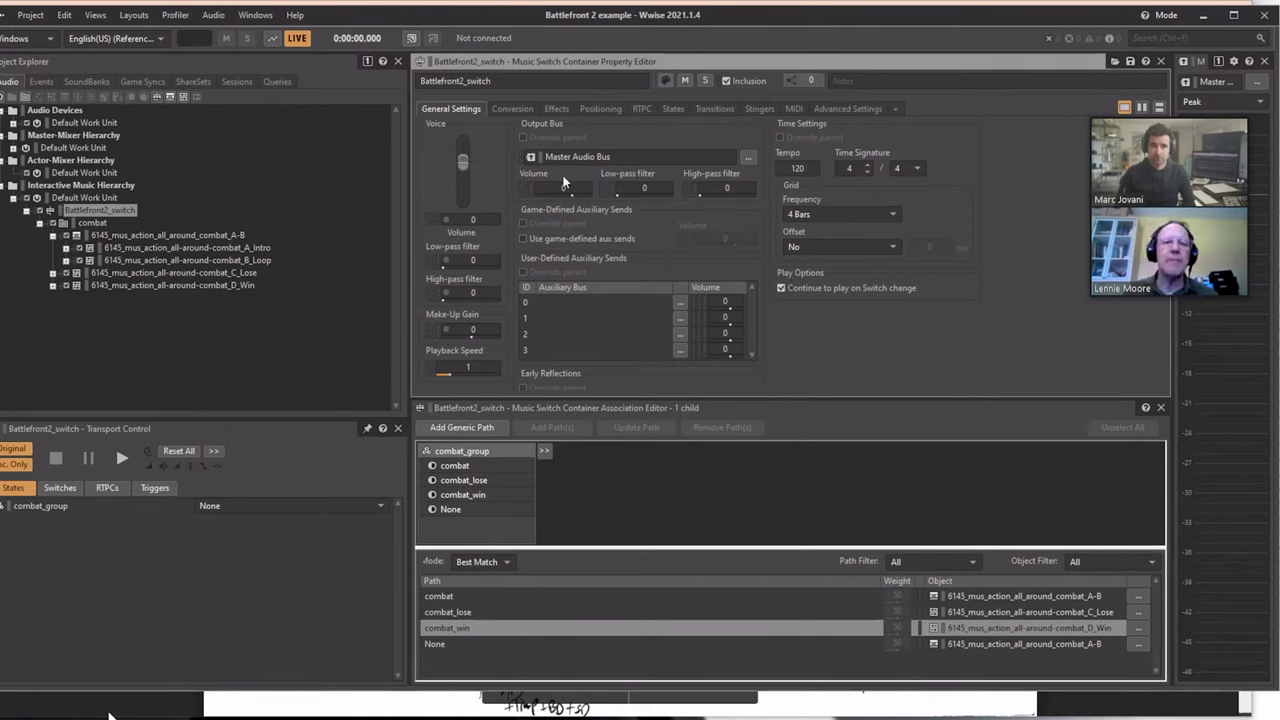
{"action": "left_click", "coordinate": [714, 109]}
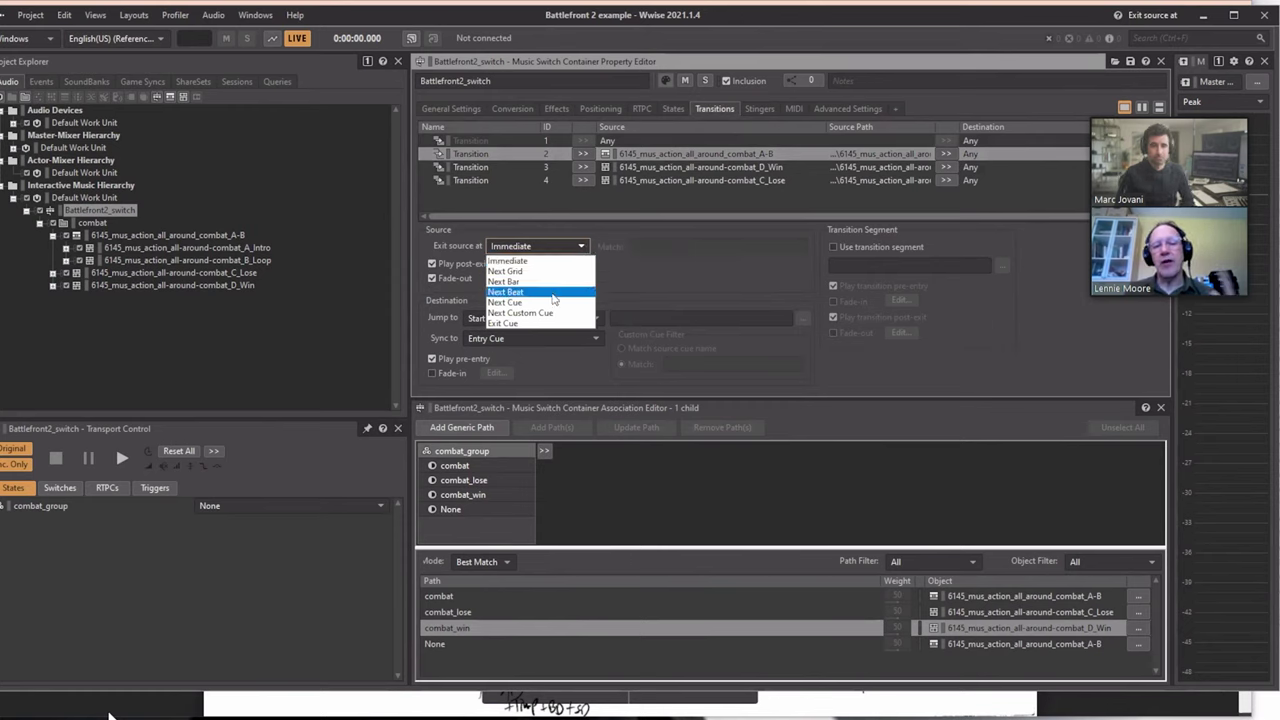
{"action": "left_click", "coordinate": [636, 271]}
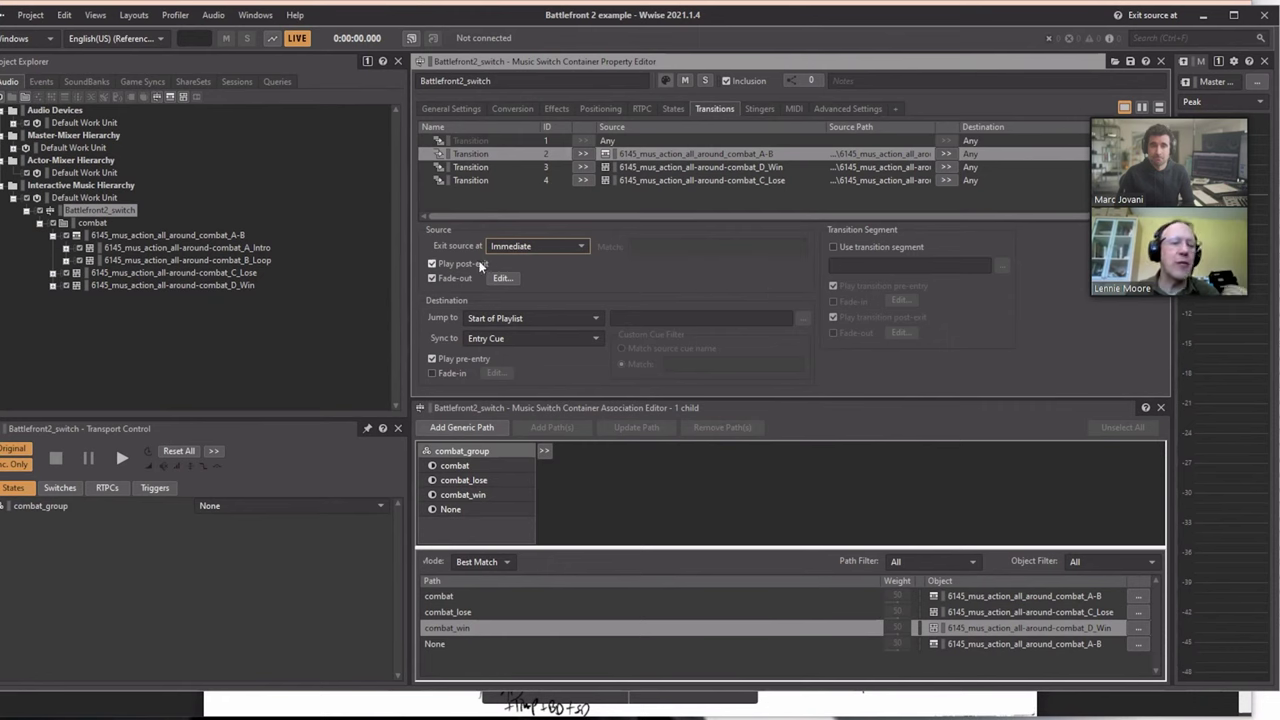
- Audition Battlefront2_switch with combat_group set to combat, change the state to combat_win during playback, and stop
{"action": "left_click", "coordinate": [140, 235]}
{"action": "left_click", "coordinate": [100, 210]}
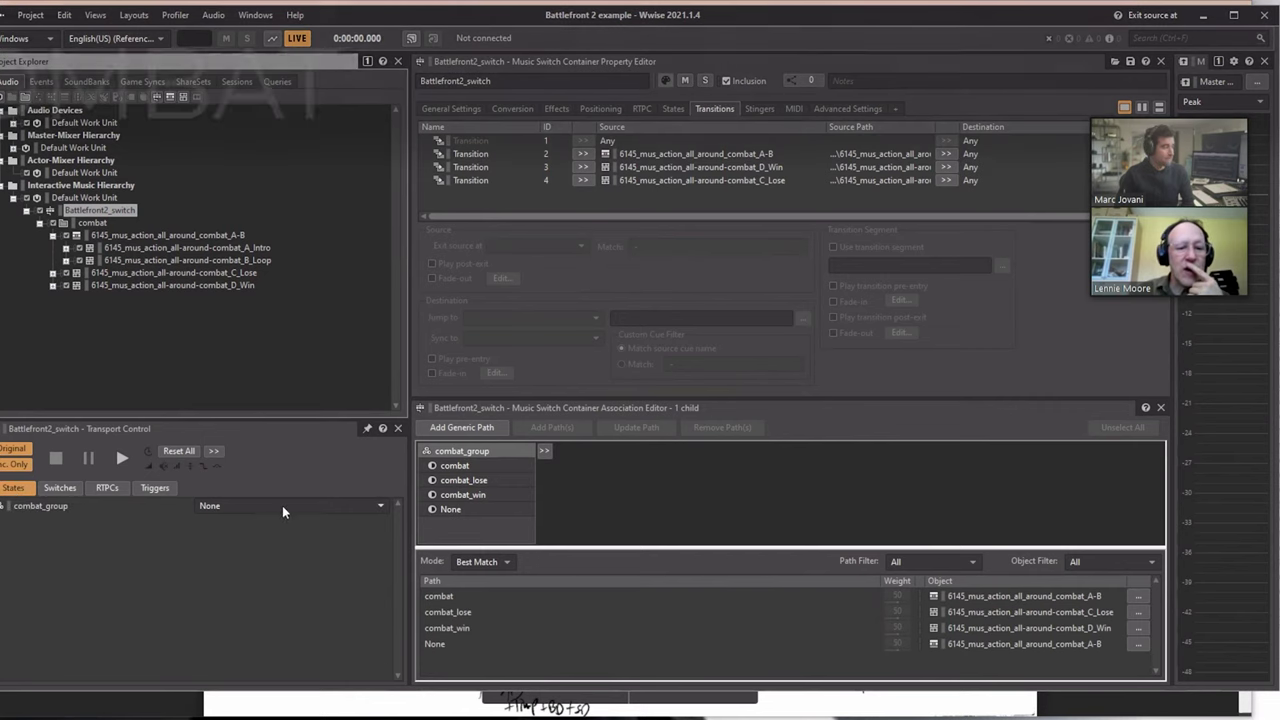
{"action": "left_click", "coordinate": [282, 505]}
{"action": "left_click", "coordinate": [282, 534]}
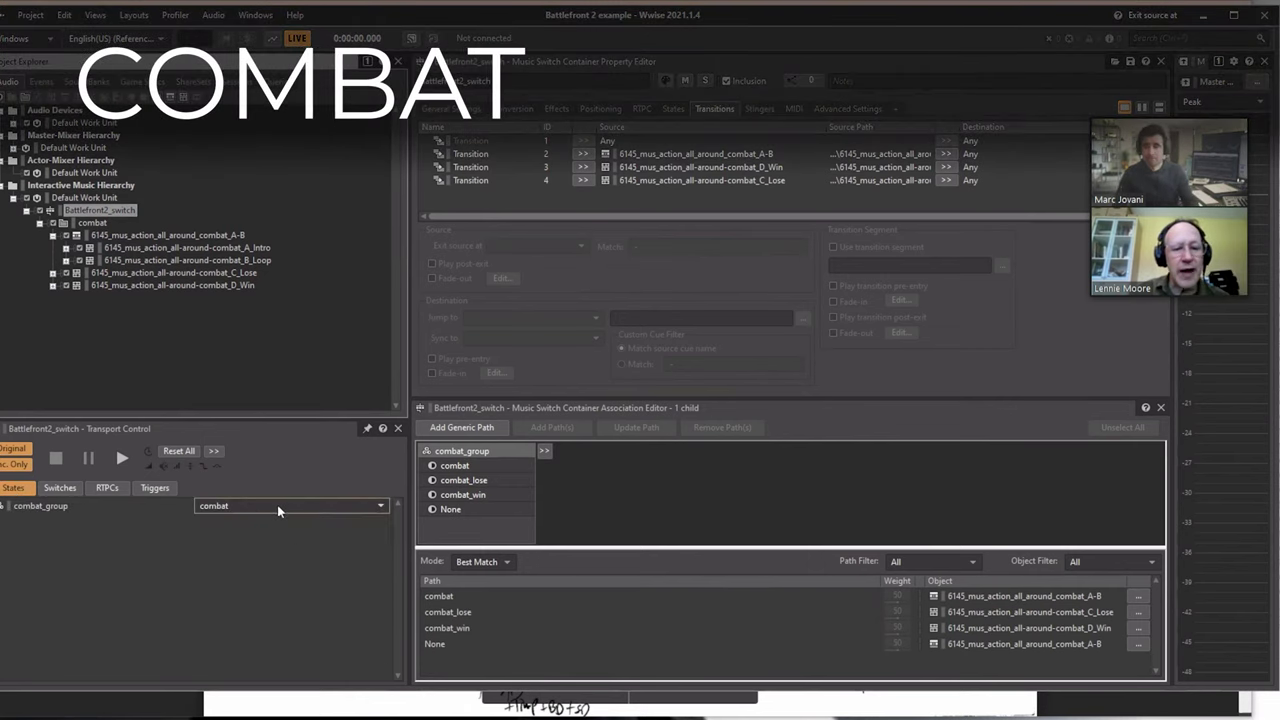
{"action": "left_click", "coordinate": [121, 457]}
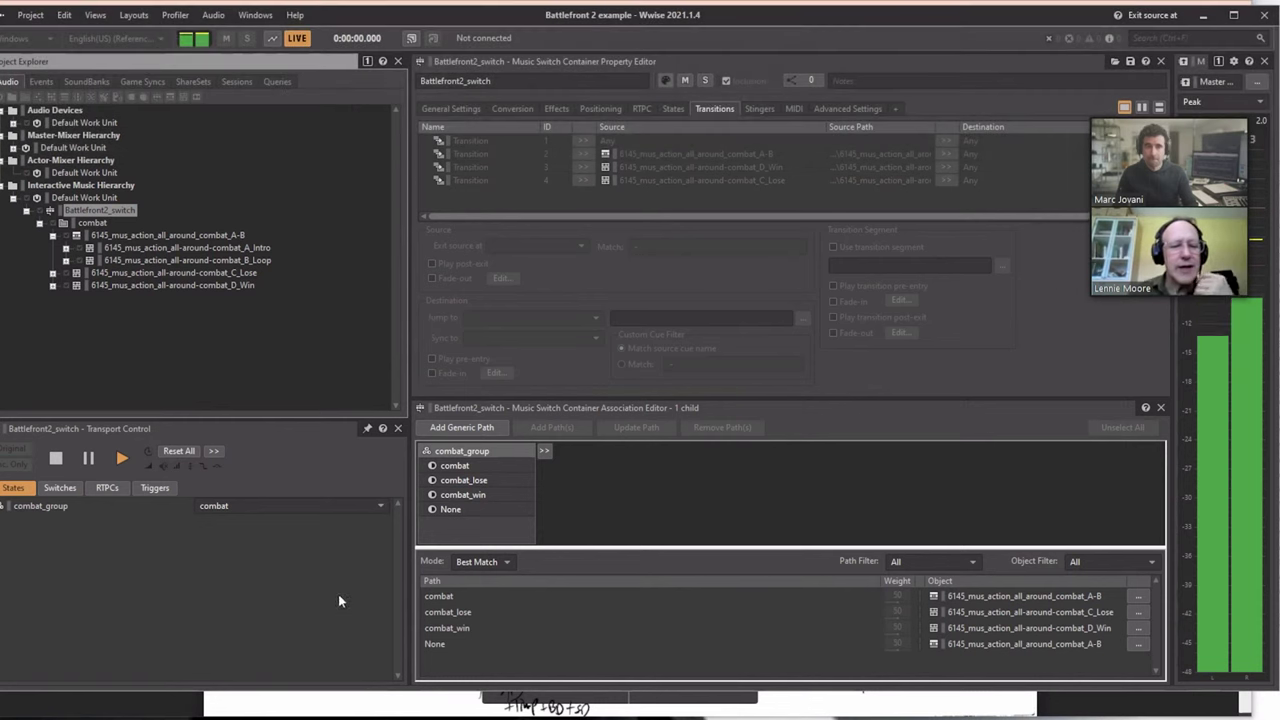
{"action": "left_click", "coordinate": [317, 504]}
{"action": "left_click", "coordinate": [295, 550]}
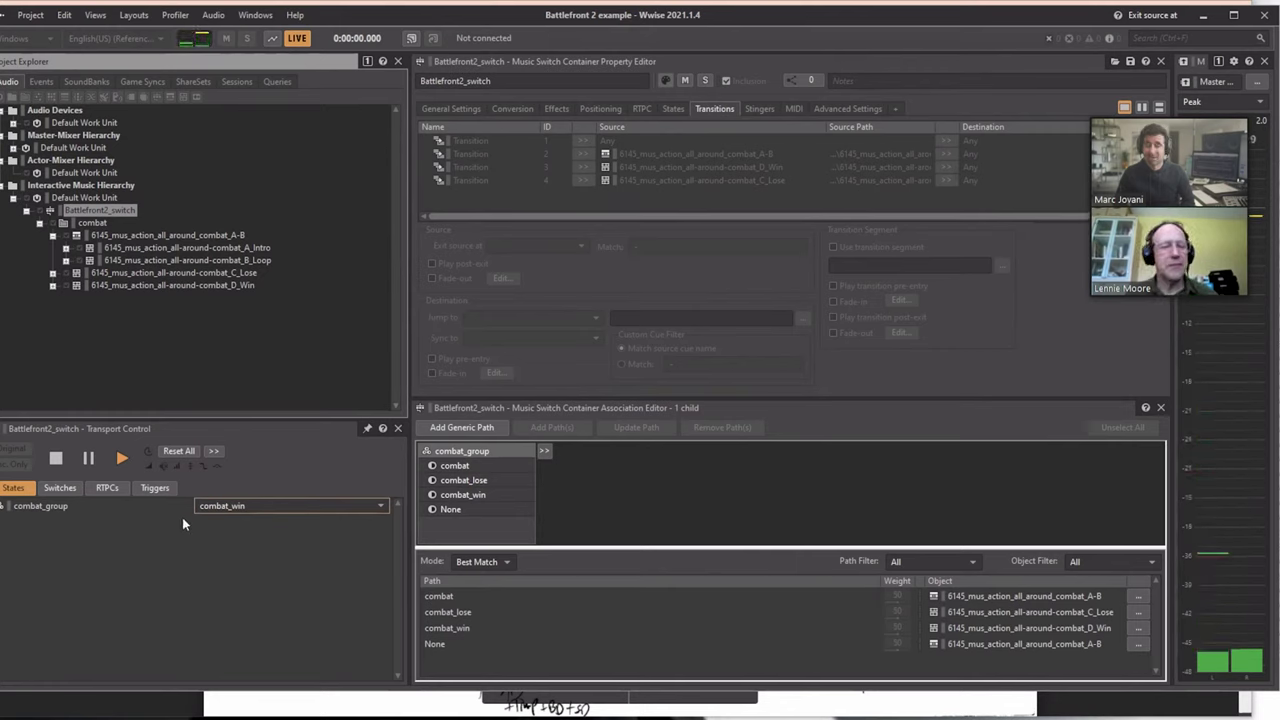
{"action": "left_click", "coordinate": [55, 460]}
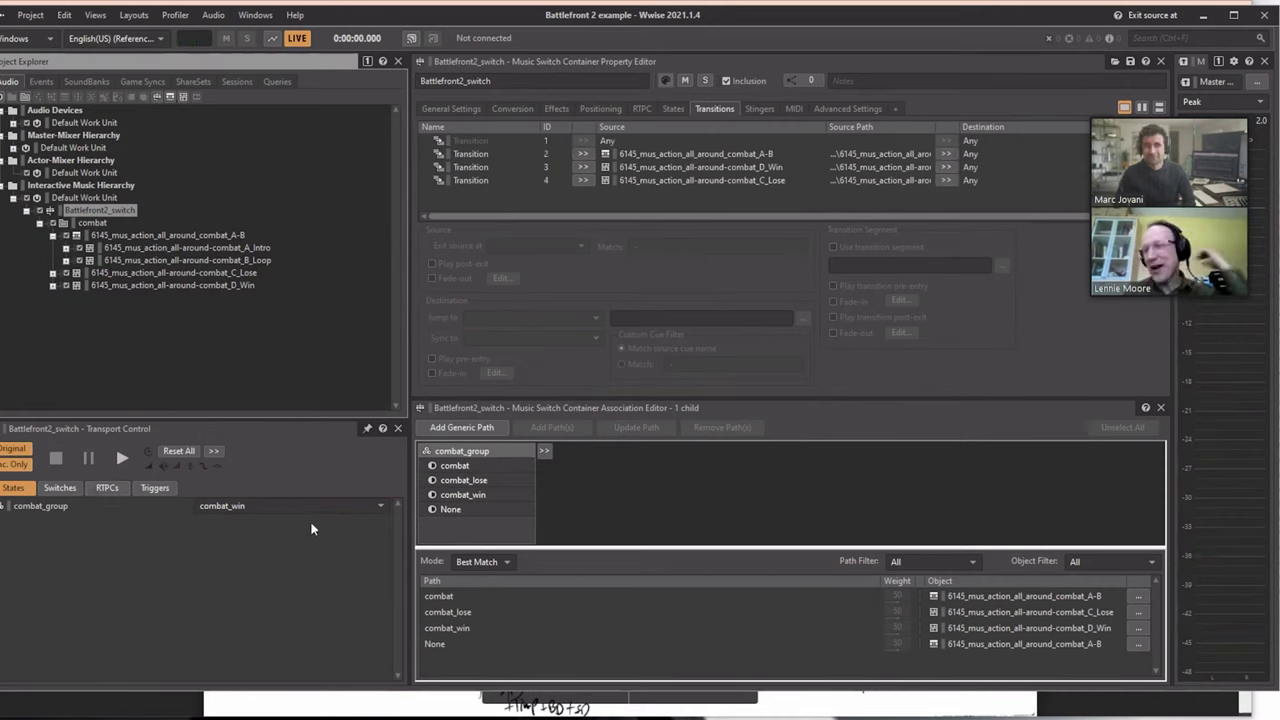
- Audition the change from combat to combat_lose in Battlefront2_switch, stop playback, and set combat_group back to combat
{"action": "left_click", "coordinate": [282, 507]}
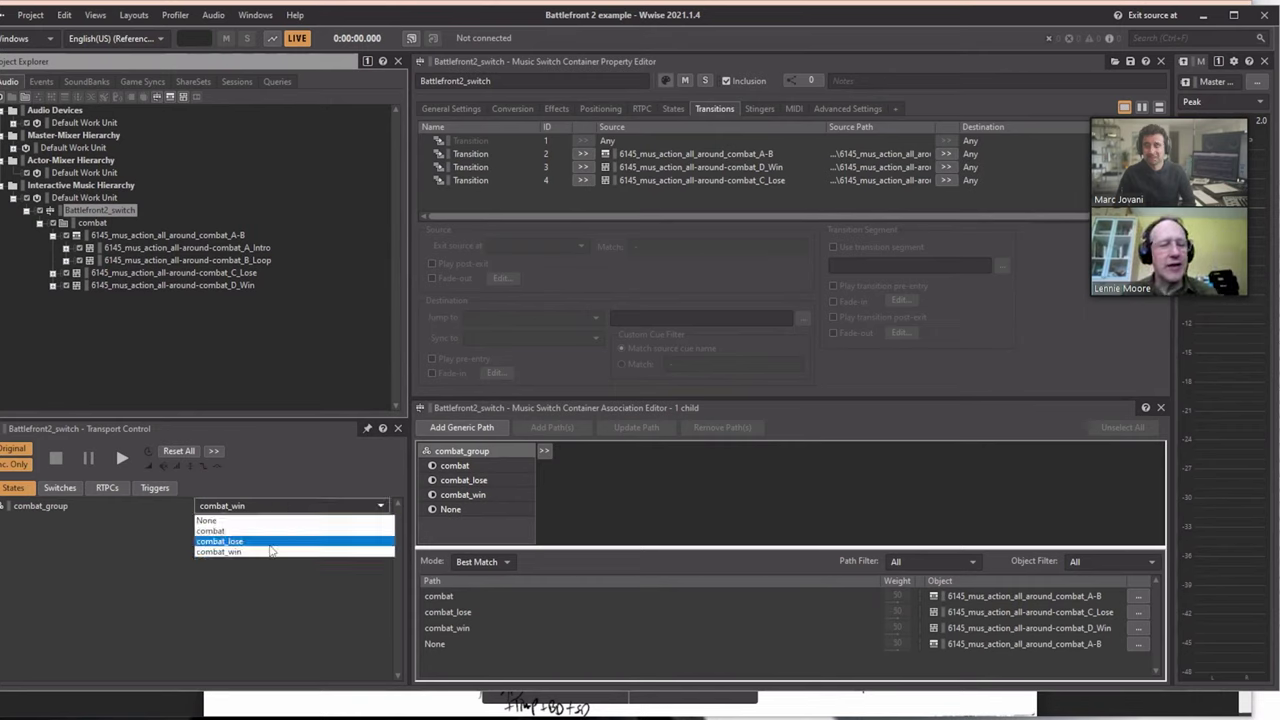
{"action": "left_click", "coordinate": [264, 531]}
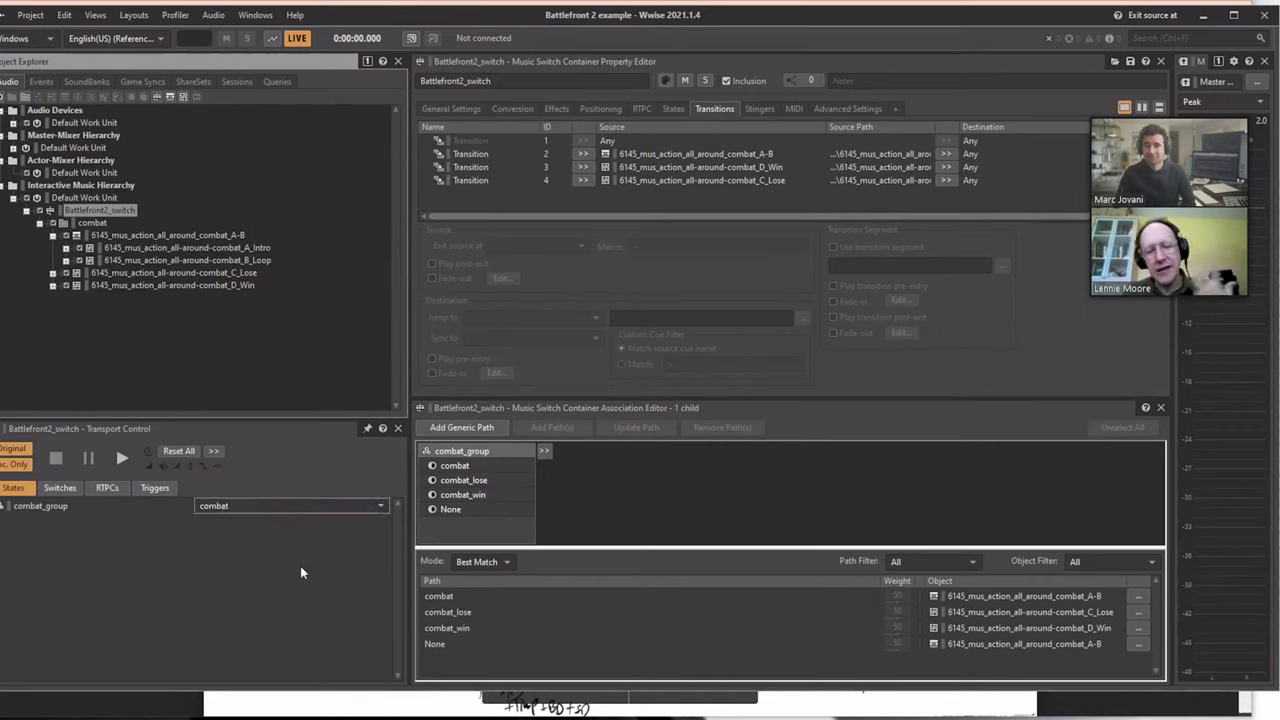
{"action": "key", "text": "space"}
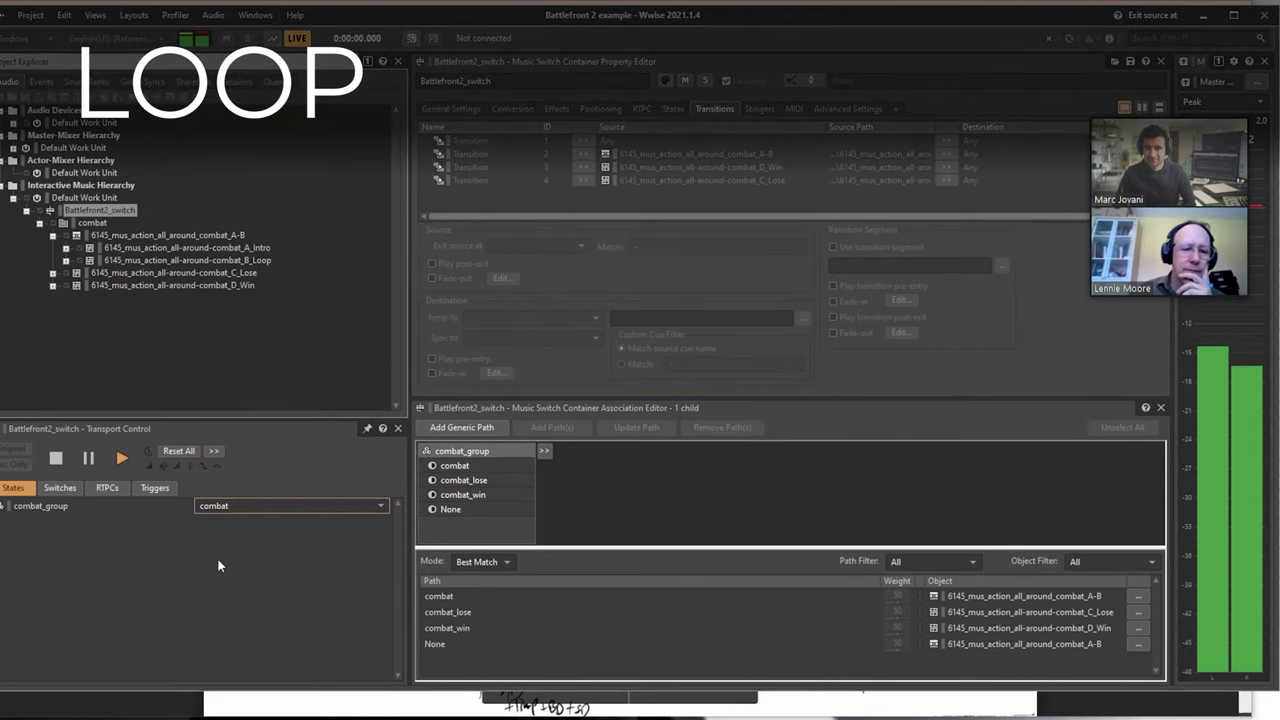
{"action": "left_click", "coordinate": [266, 509]}
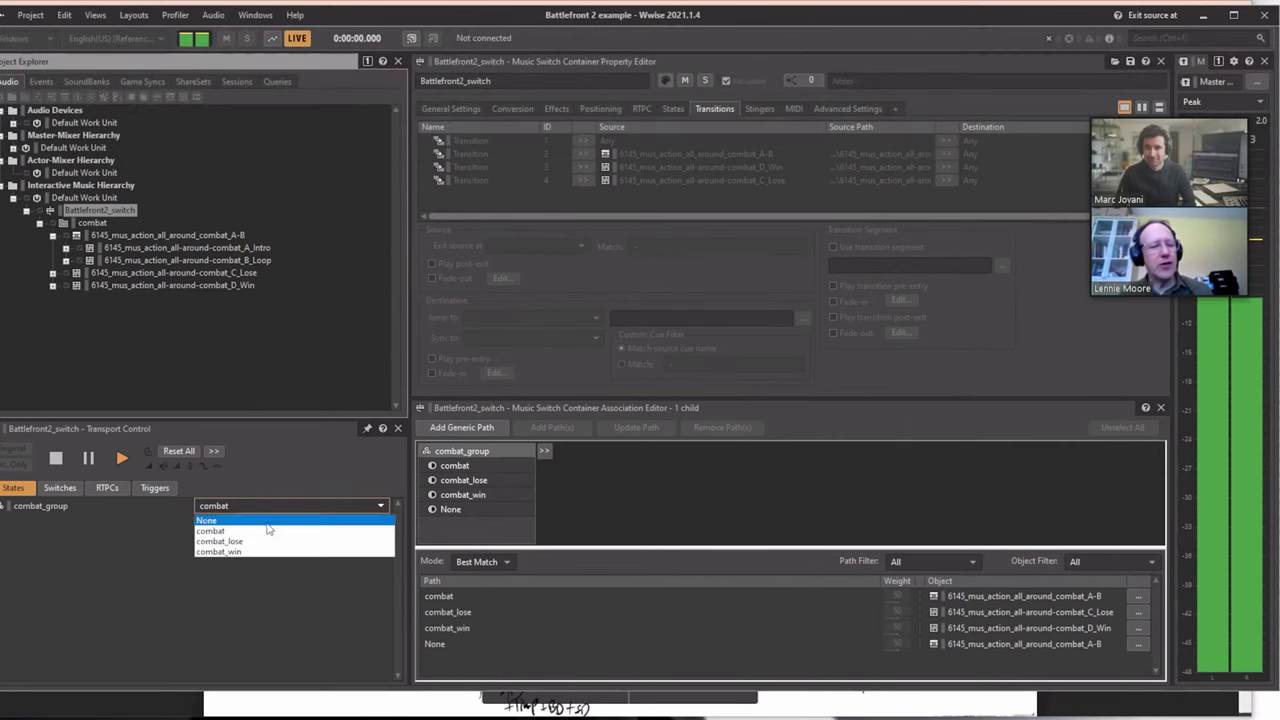
{"action": "left_click", "coordinate": [263, 541]}
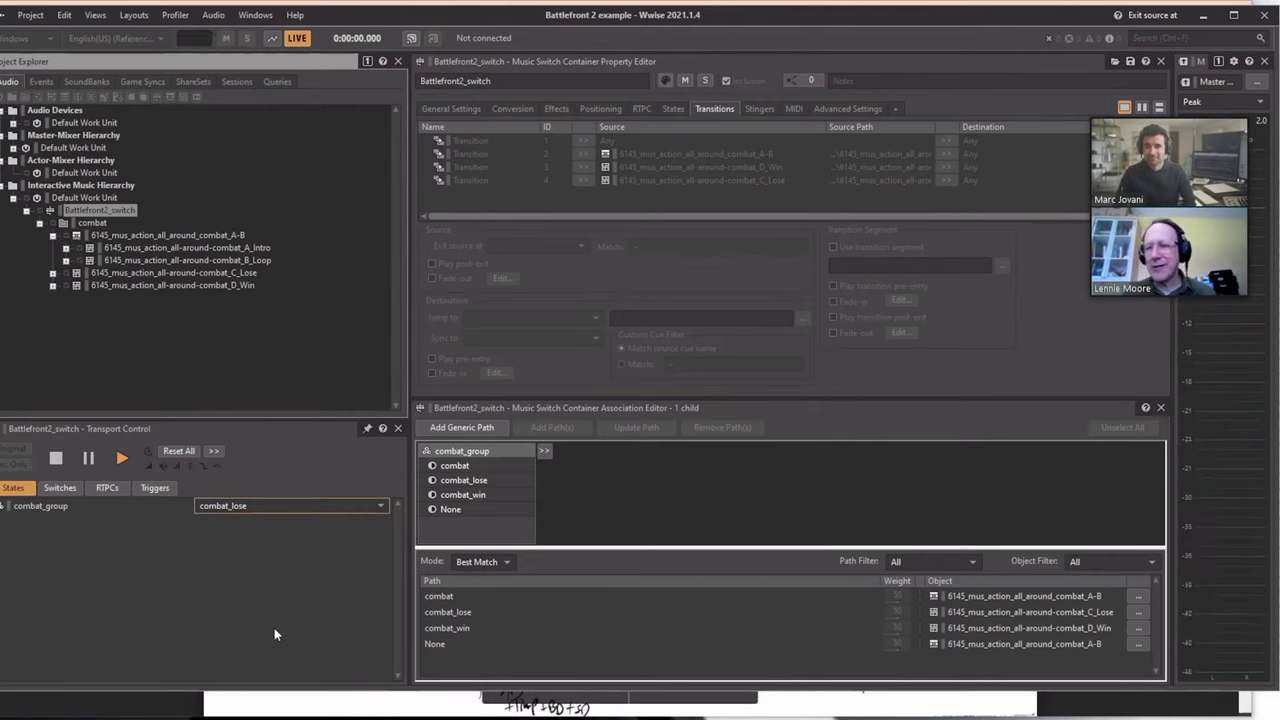
{"action": "left_click", "coordinate": [58, 458]}
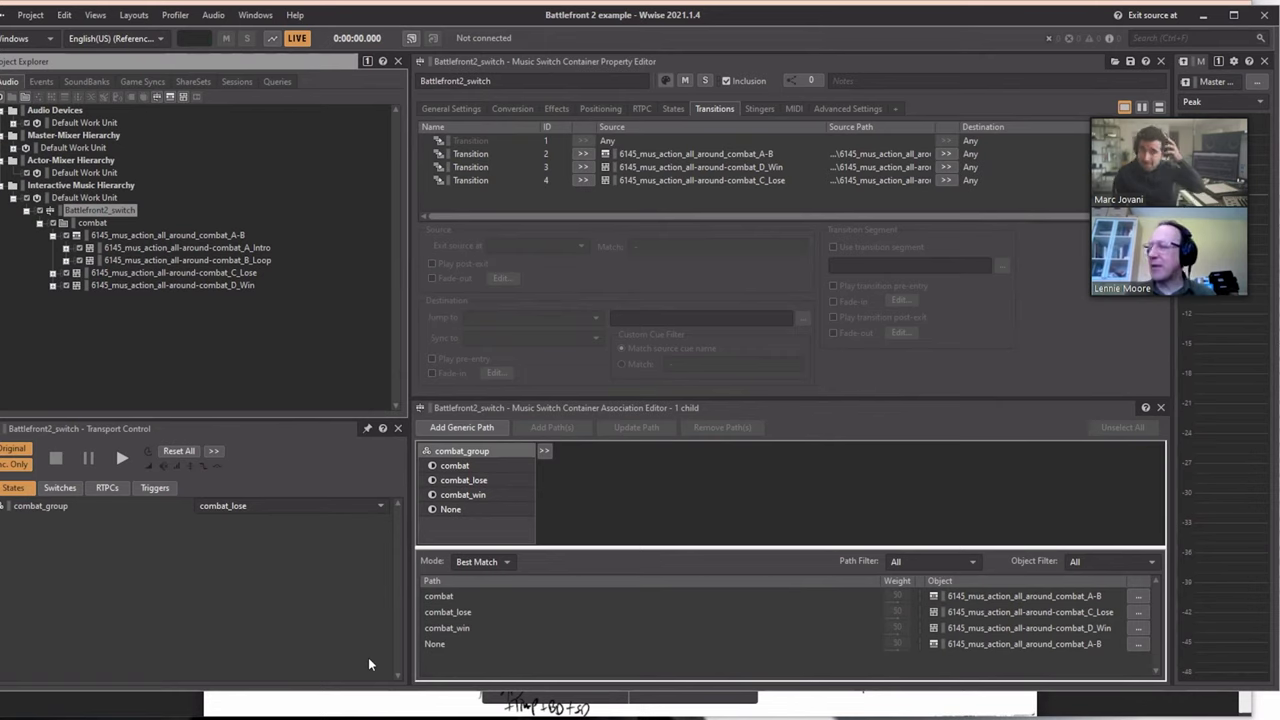
{"action": "left_click", "coordinate": [248, 508]}
{"action": "left_click", "coordinate": [229, 517]}
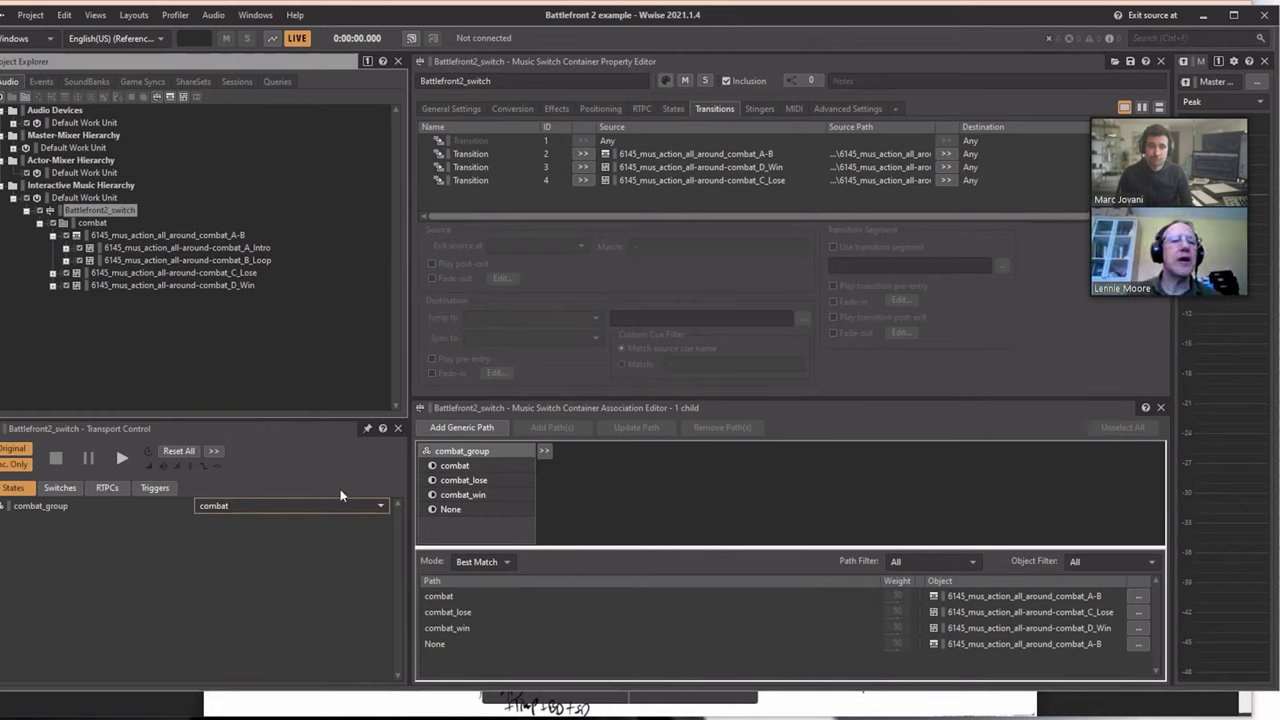
- Close the Battlefront 2 example project and open the recent project LM_Dota2ti6
{"action": "left_click", "coordinate": [30, 14]}
{"action": "left_click", "coordinate": [40, 82]}
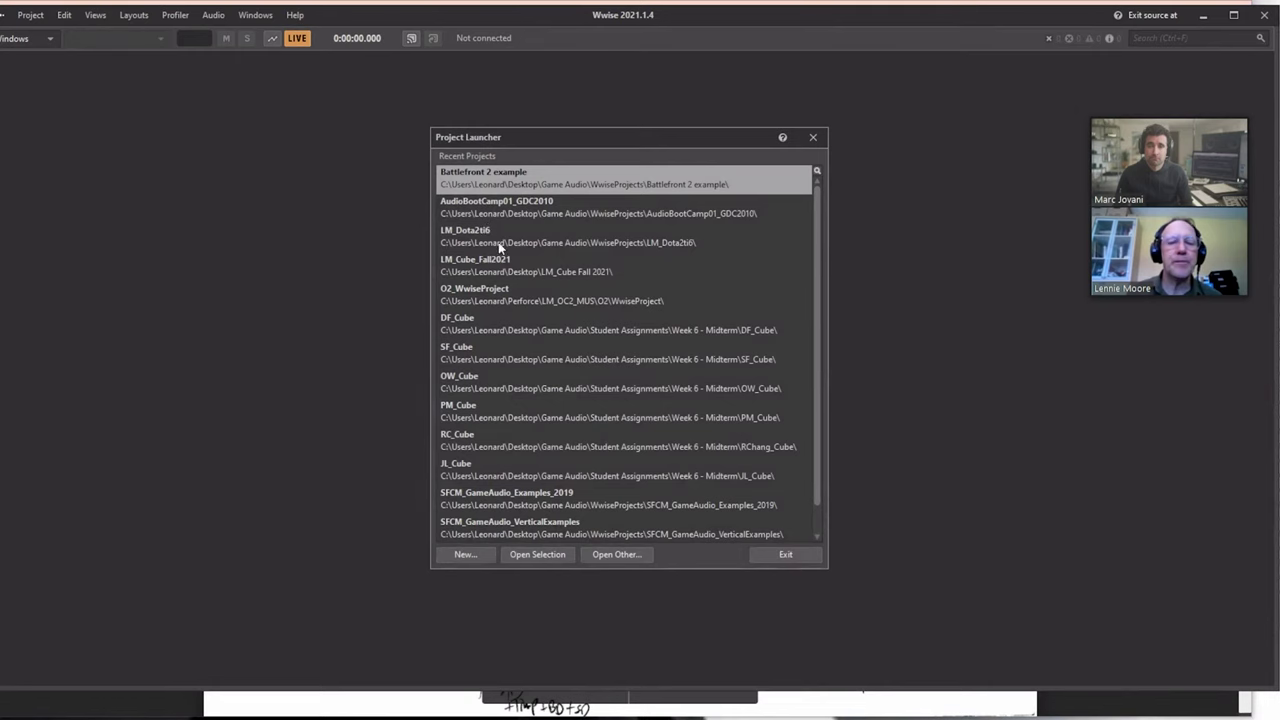
{"action": "double_click", "coordinate": [485, 238]}
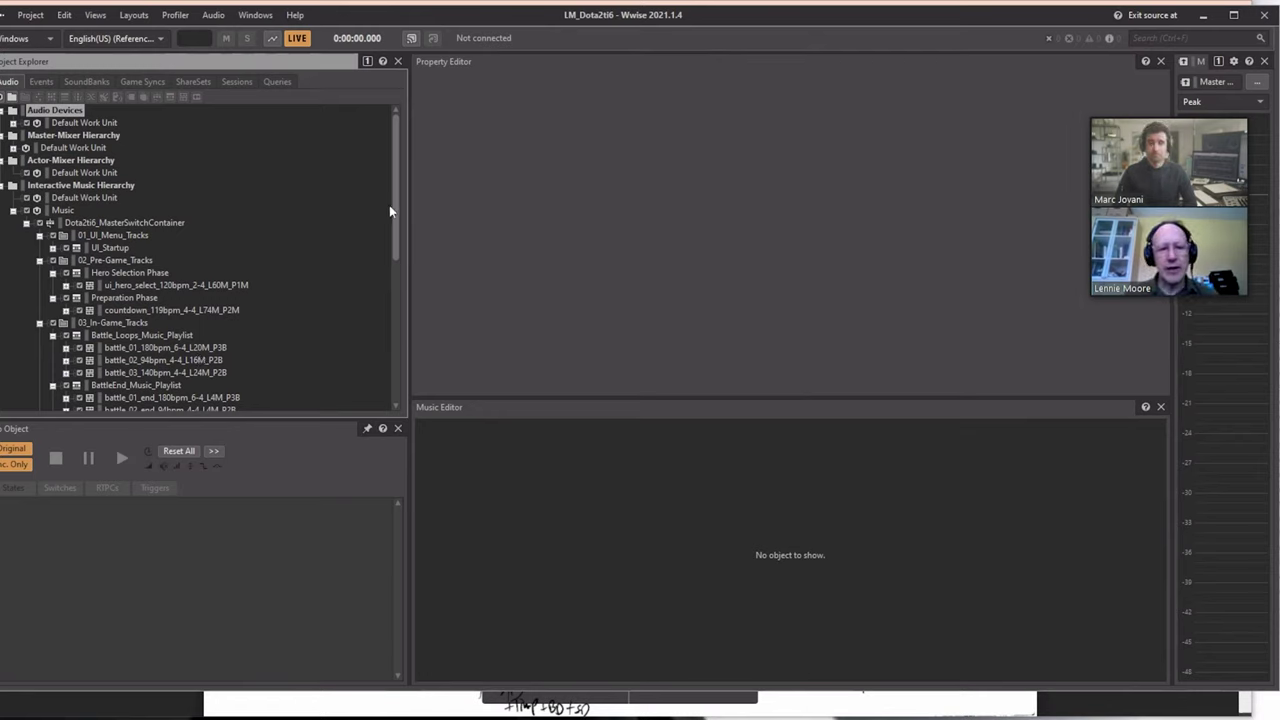
- Show Dota2ti6_MasterSwitchContainer from the Music work unit and enlarge its association editor to reveal the full Game_Events state list
{"action": "left_click_drag", "start_coordinate": [389, 205], "coordinate": [392, 237]}
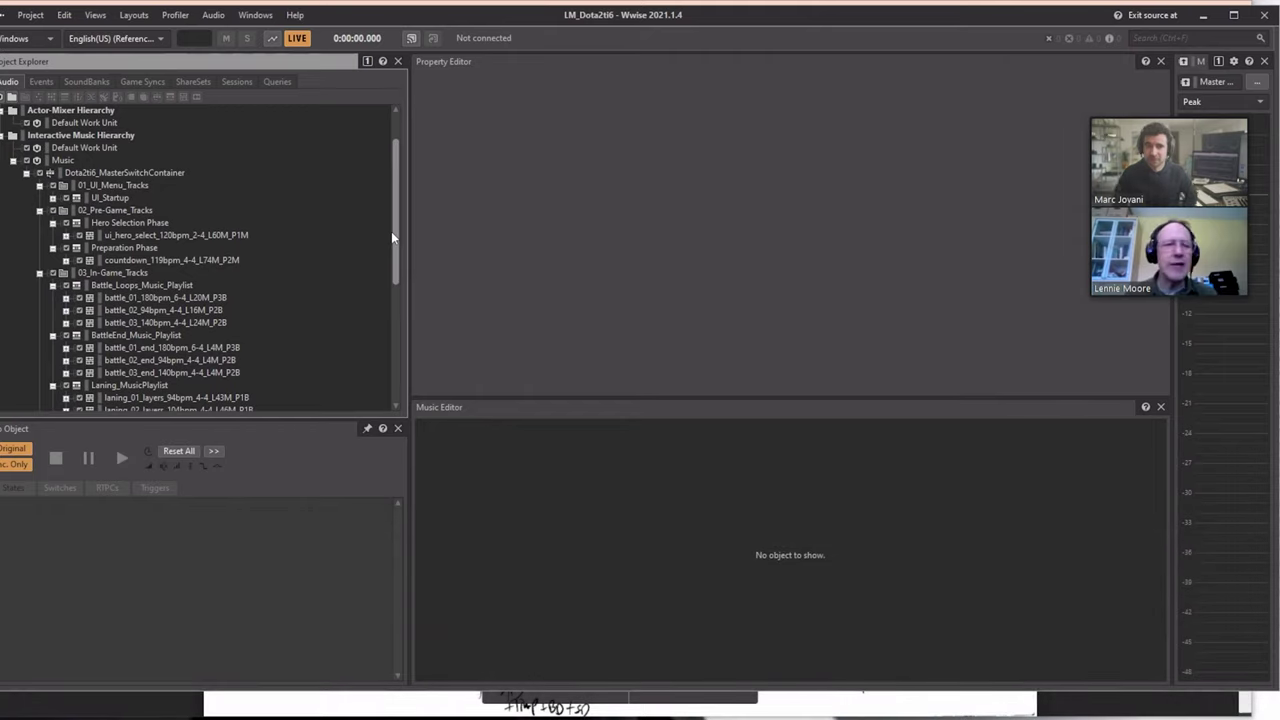
{"action": "mouse_move", "coordinate": [393, 235]}
{"action": "left_mouse_down"}
{"action": "mouse_move", "coordinate": [405, 349]}
{"action": "mouse_move", "coordinate": [402, 226]}
{"action": "left_mouse_up"}
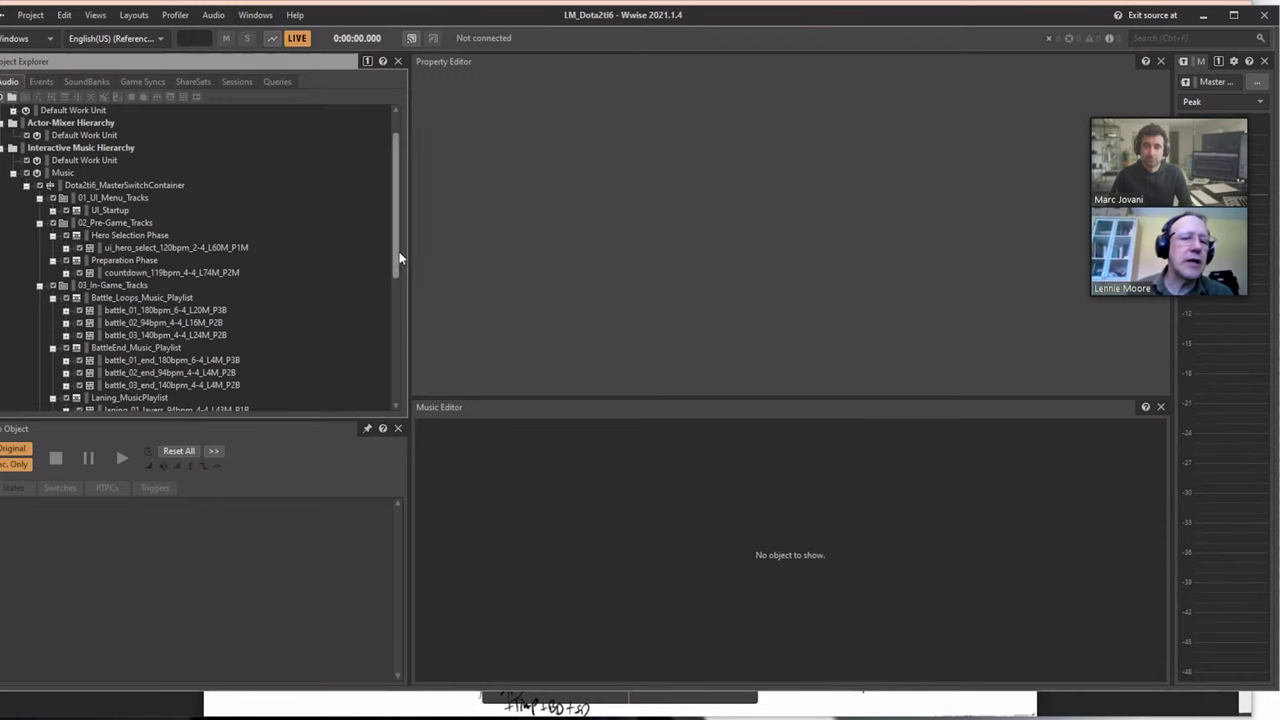
{"action": "mouse_move", "coordinate": [394, 257]}
{"action": "left_mouse_down"}
{"action": "mouse_move", "coordinate": [402, 355]}
{"action": "mouse_move", "coordinate": [403, 265]}
{"action": "left_mouse_up"}
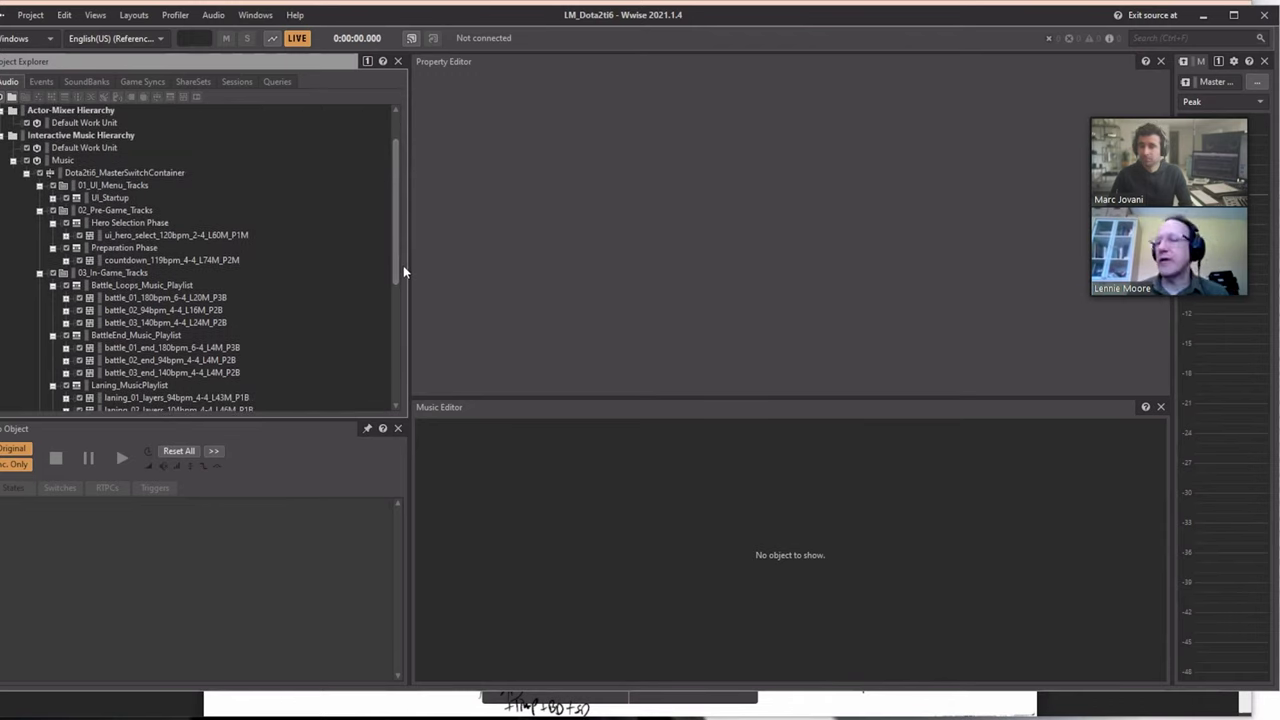
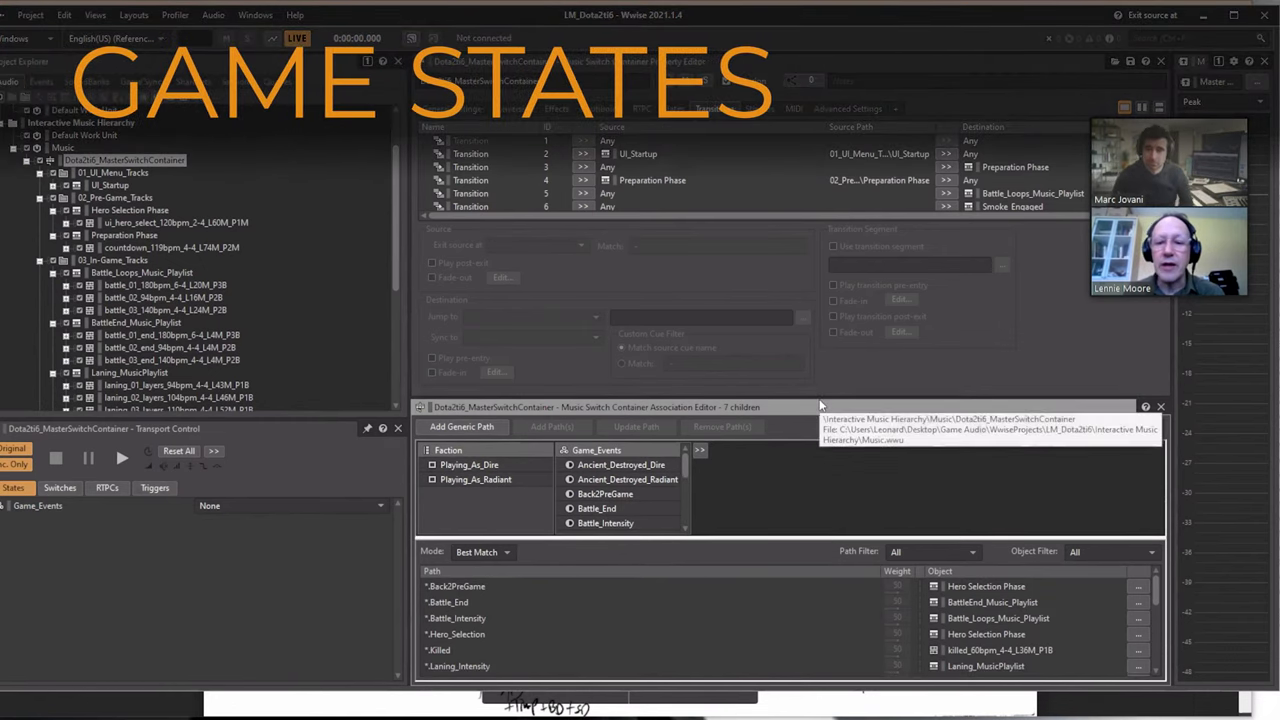
{"action": "left_click_drag", "start_coordinate": [819, 403], "coordinate": [827, 266]}
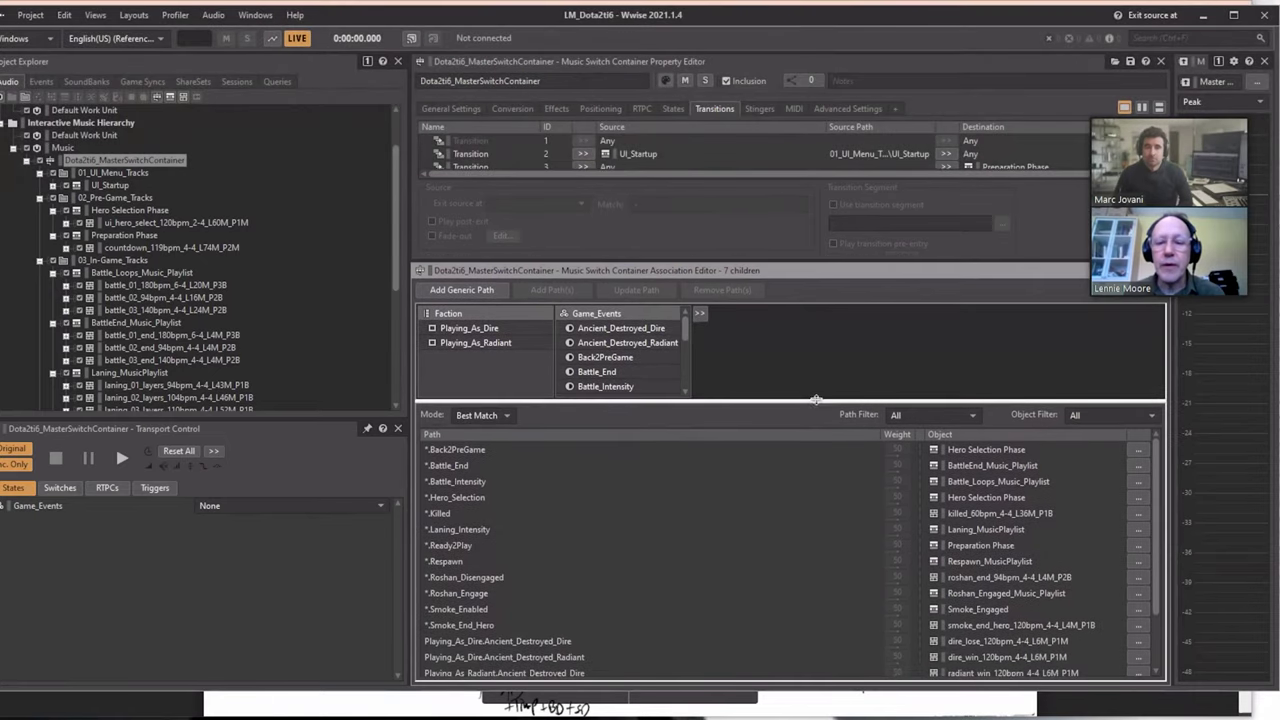
{"action": "left_click_drag", "start_coordinate": [818, 400], "coordinate": [851, 607]}
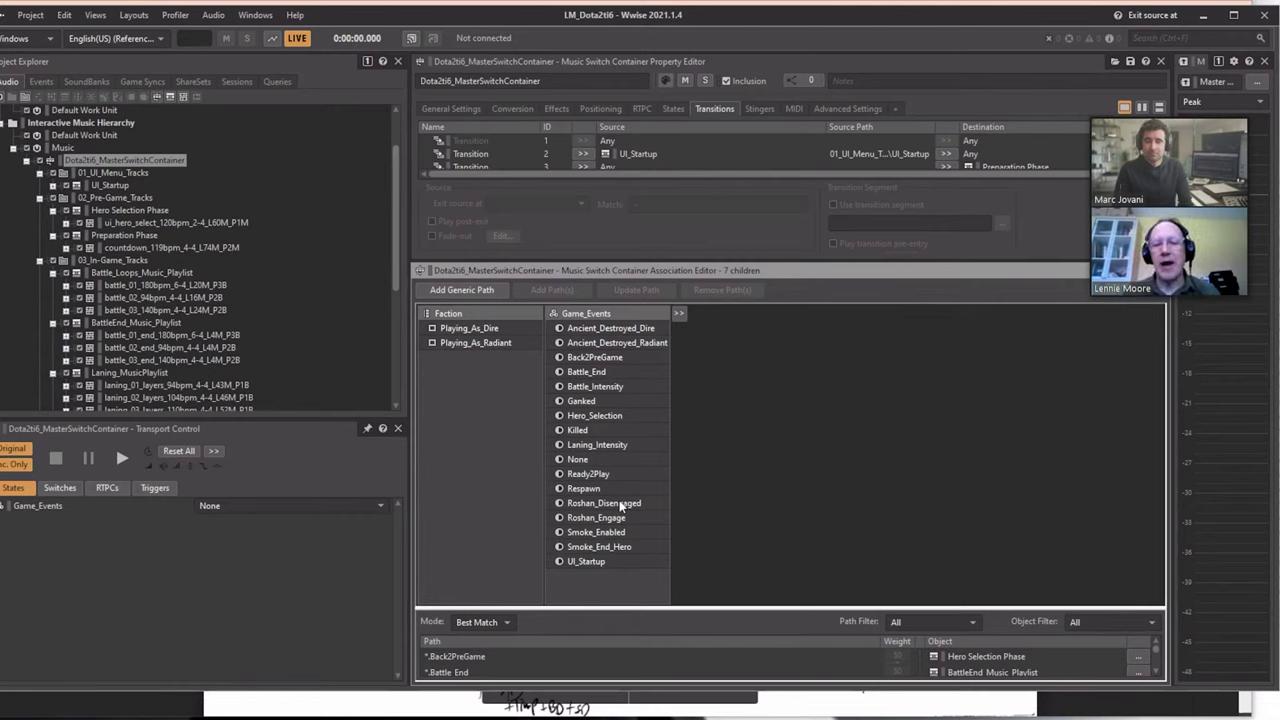
- Step through the Game_Events states one by one from Battle_Intensity through Smoke_Enabled, finishing with UI_Startup as the active state
{"action": "left_click", "coordinate": [611, 388]}
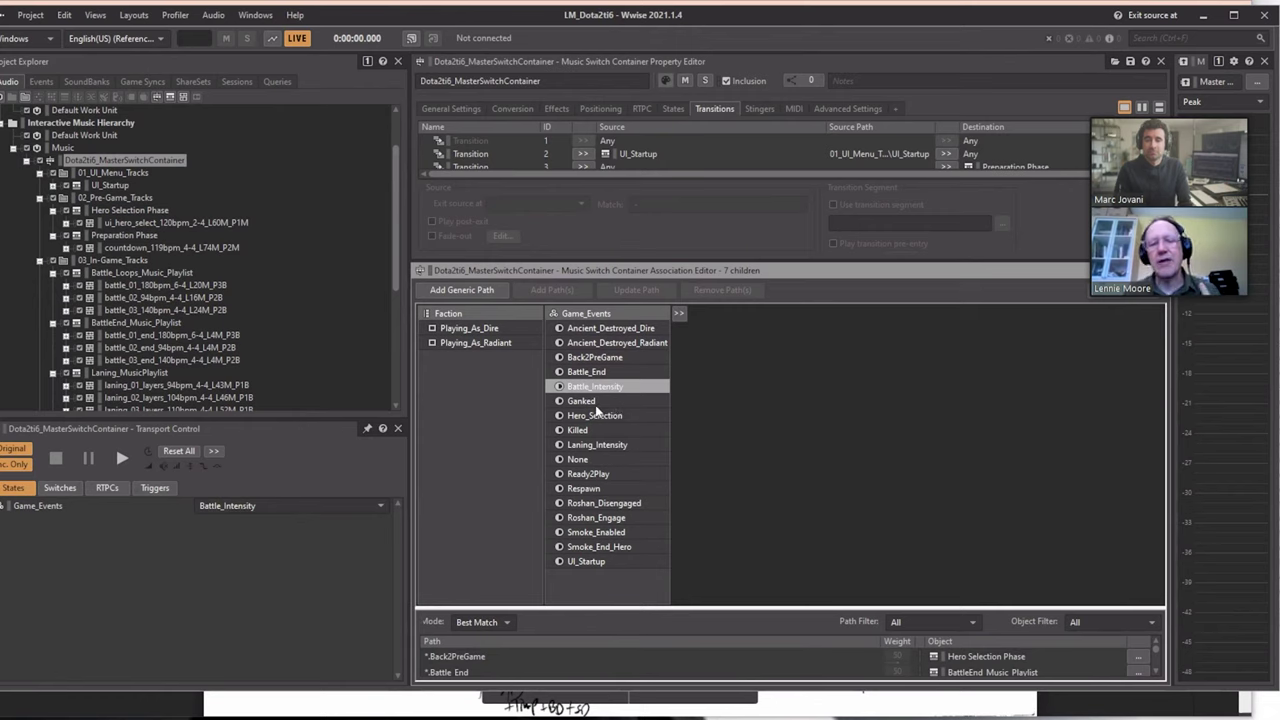
{"action": "left_click", "coordinate": [600, 403]}
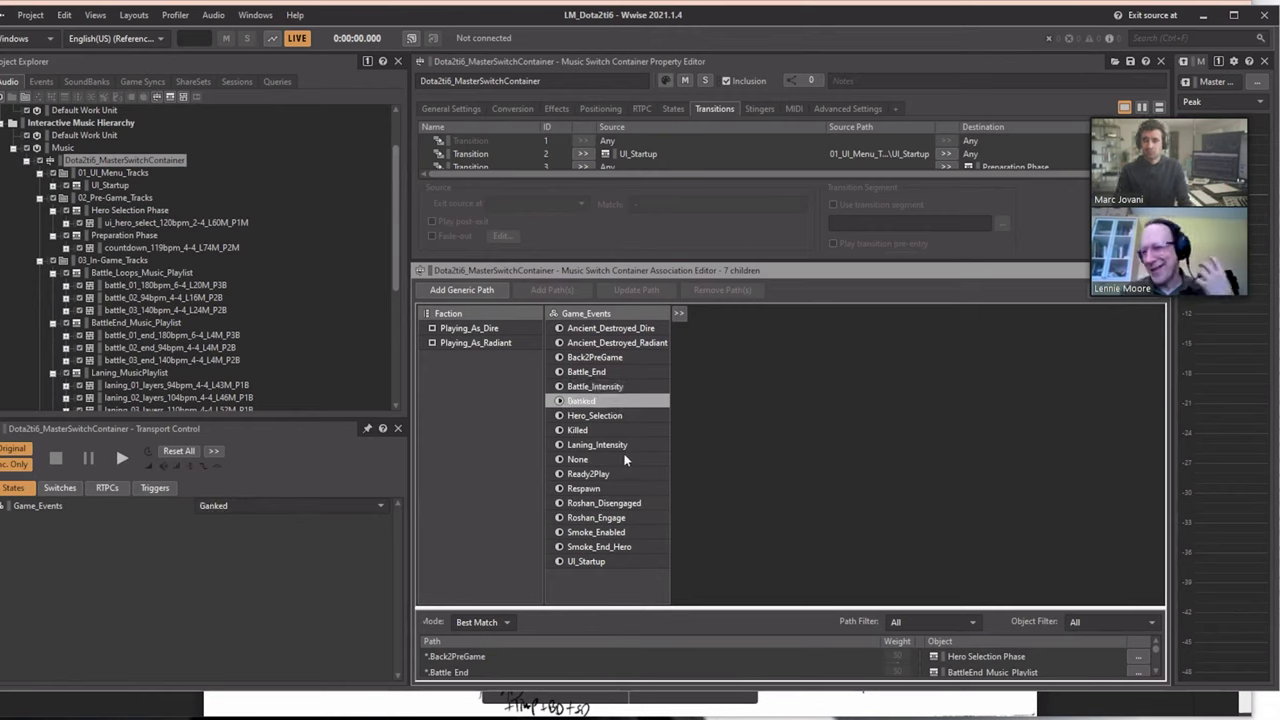
{"action": "left_click", "coordinate": [618, 416]}
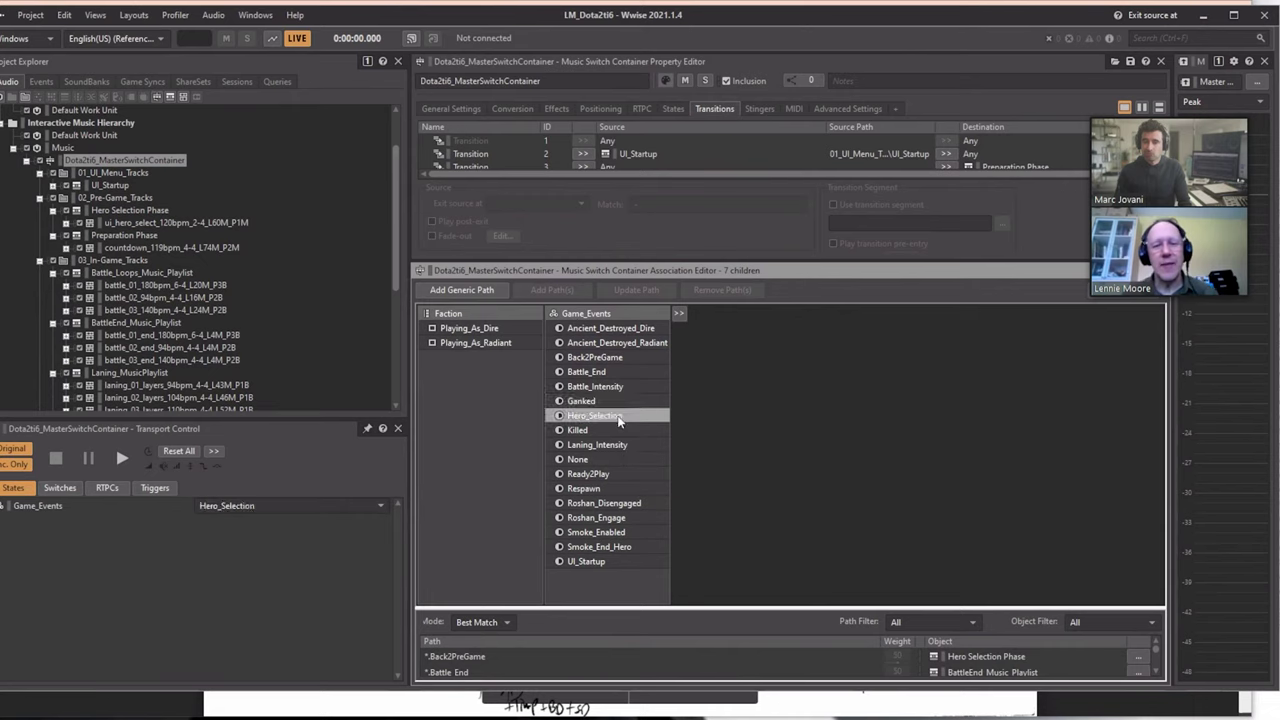
{"action": "left_click", "coordinate": [604, 430]}
{"action": "left_click", "coordinate": [616, 446]}
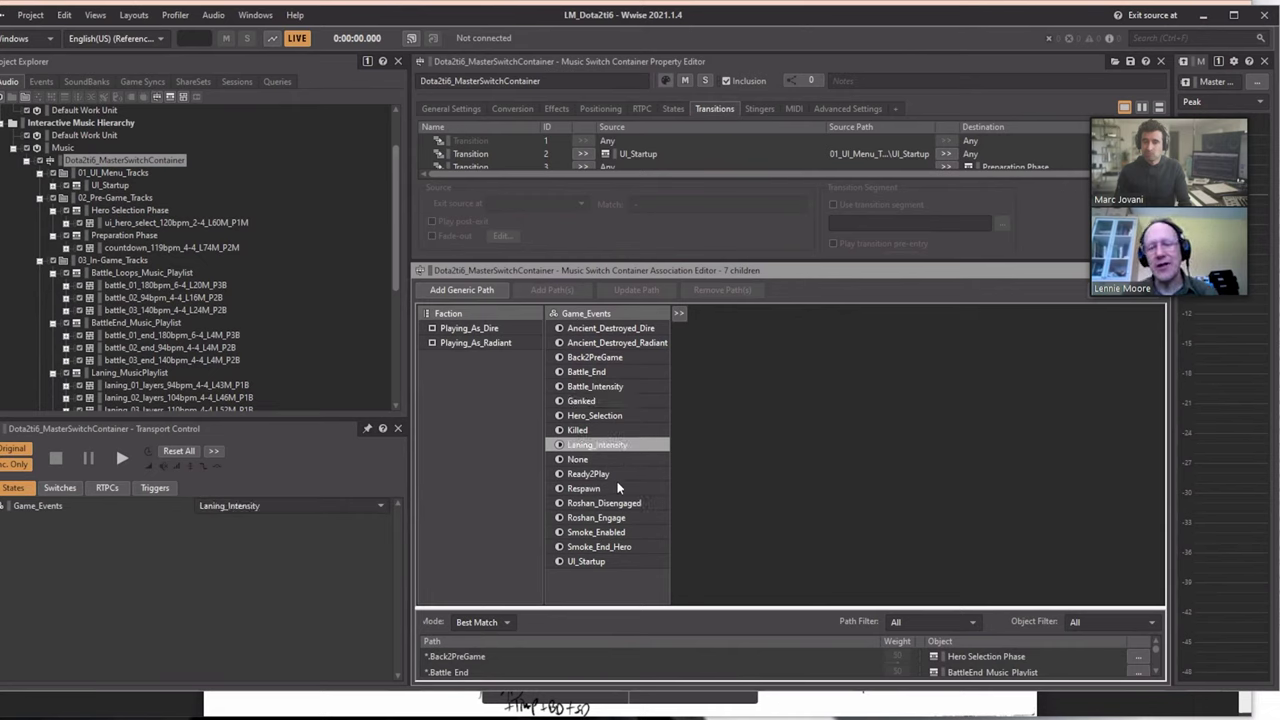
{"action": "left_click", "coordinate": [608, 470]}
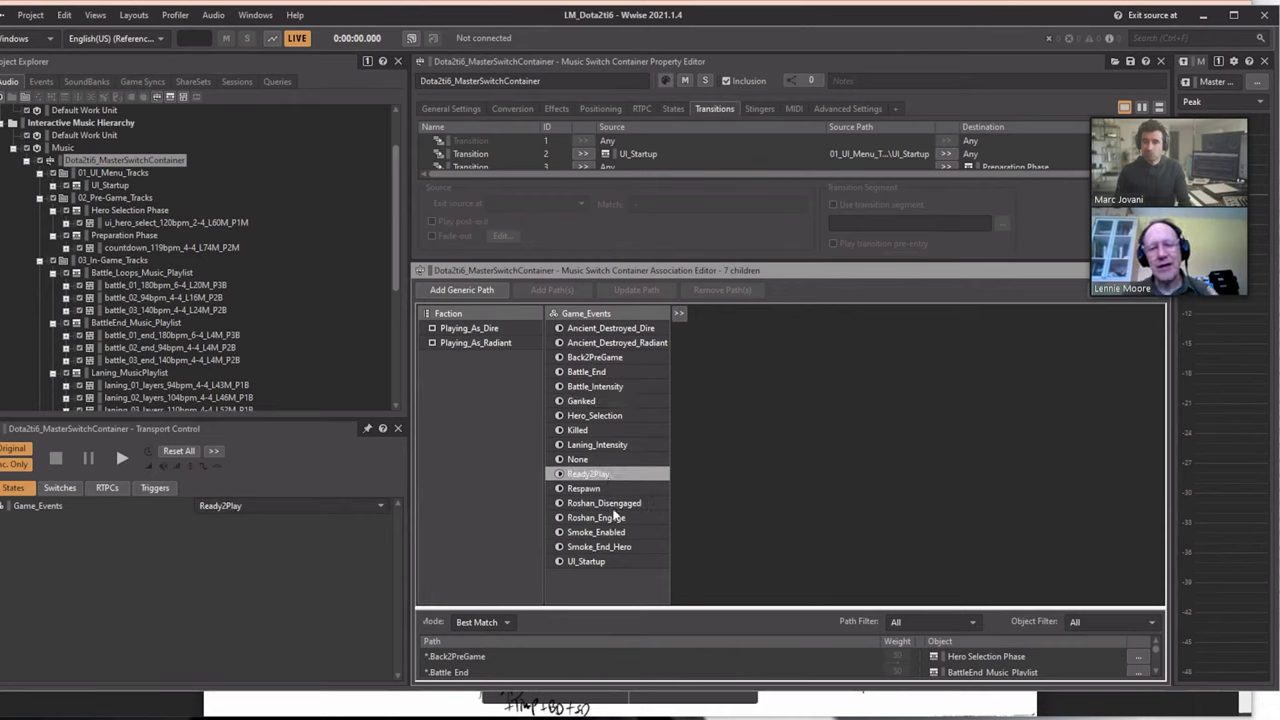
{"action": "left_click", "coordinate": [612, 490]}
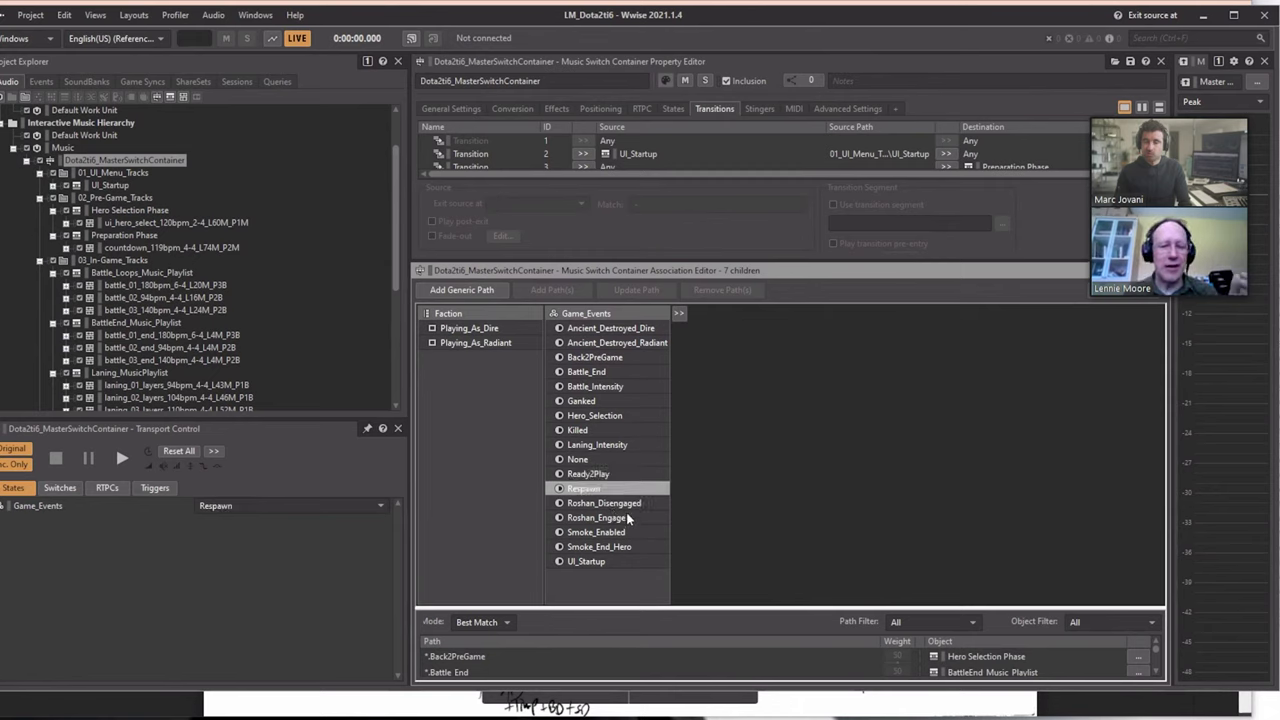
{"action": "left_click", "coordinate": [625, 505]}
{"action": "left_click", "coordinate": [628, 516]}
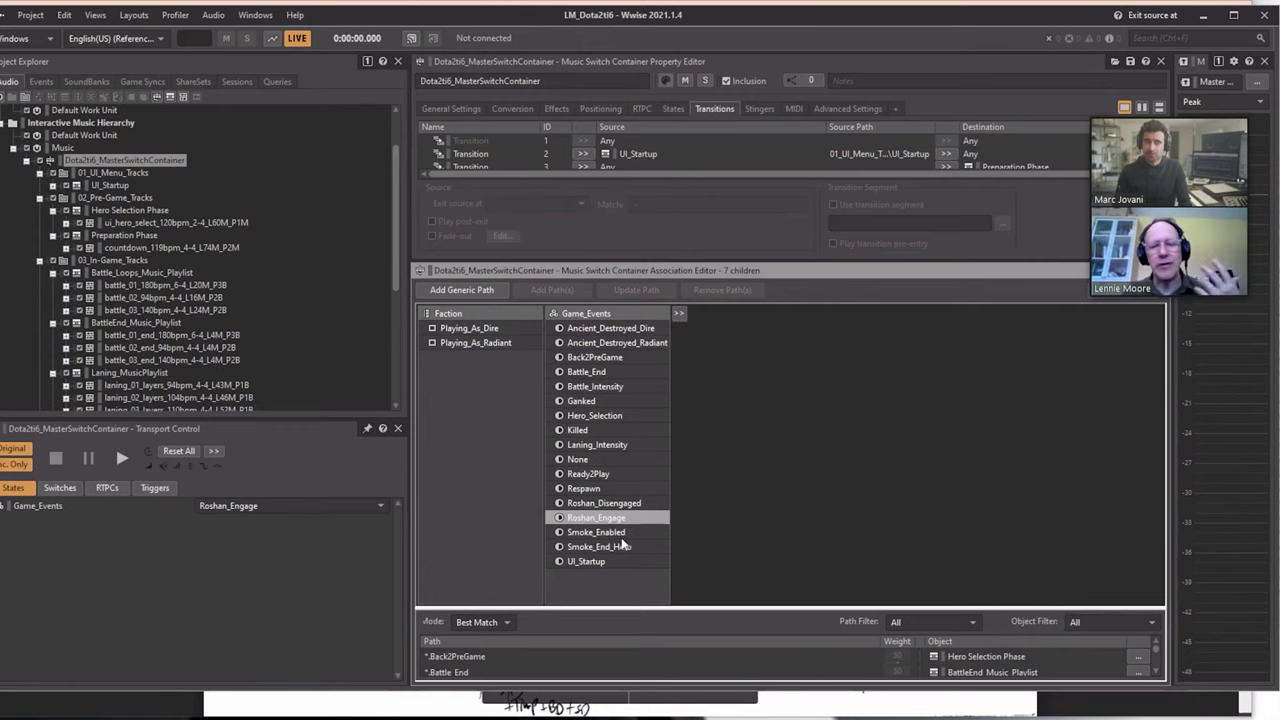
{"action": "left_click", "coordinate": [630, 534]}
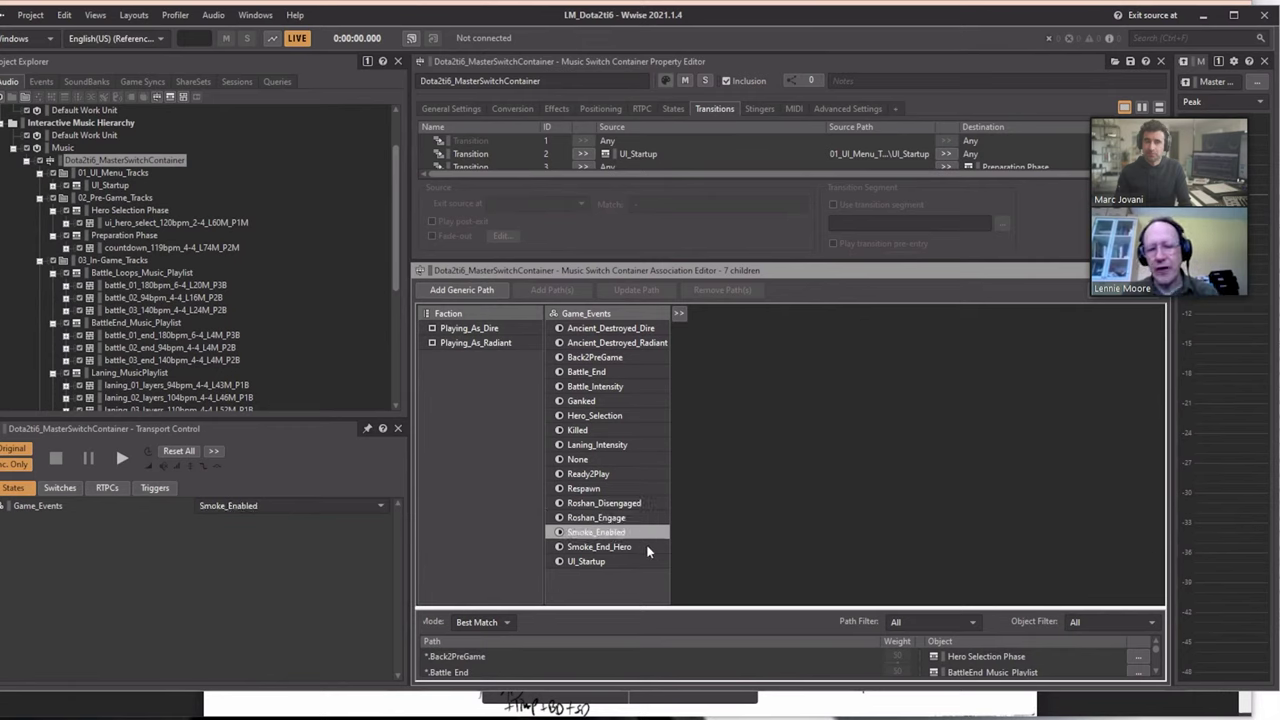
{"action": "left_click", "coordinate": [636, 563]}
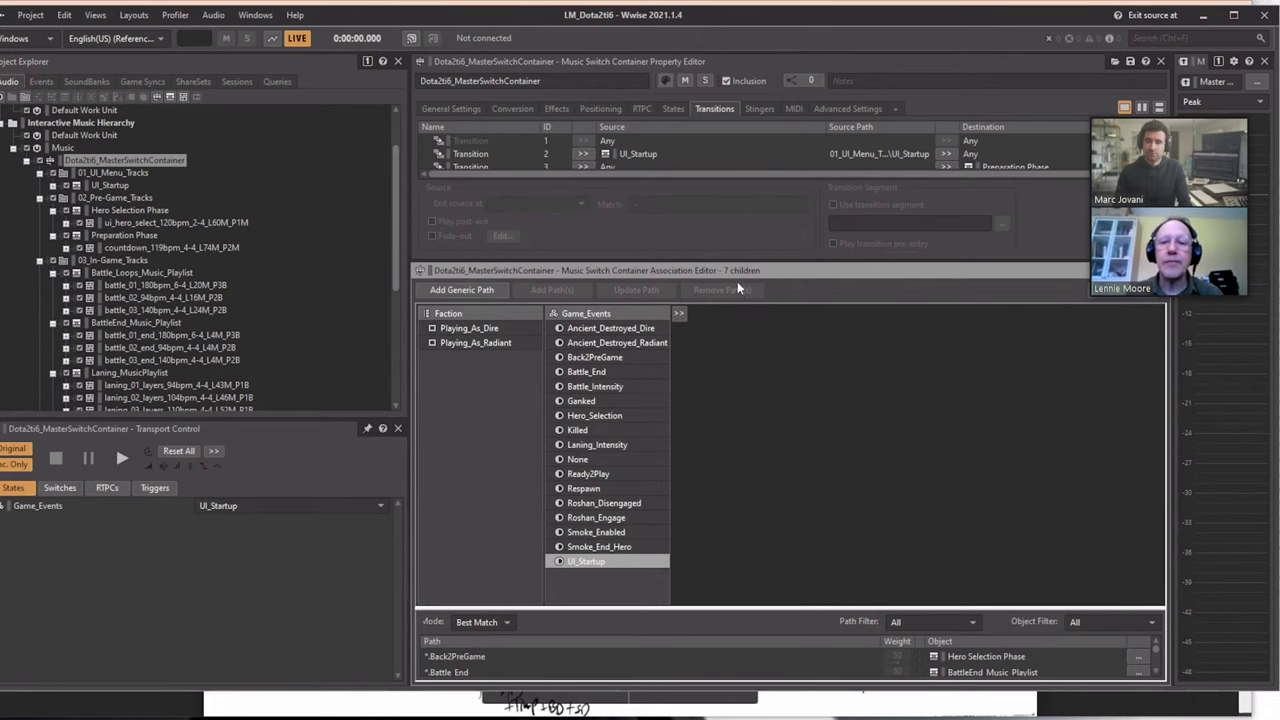
- Enlarge the association editor's path list and review which music object each game state path is assigned to
{"action": "mouse_move", "coordinate": [739, 263]}
{"action": "left_mouse_down"}
{"action": "mouse_move", "coordinate": [739, 417]}
{"action": "mouse_move", "coordinate": [739, 267]}
{"action": "left_mouse_up"}
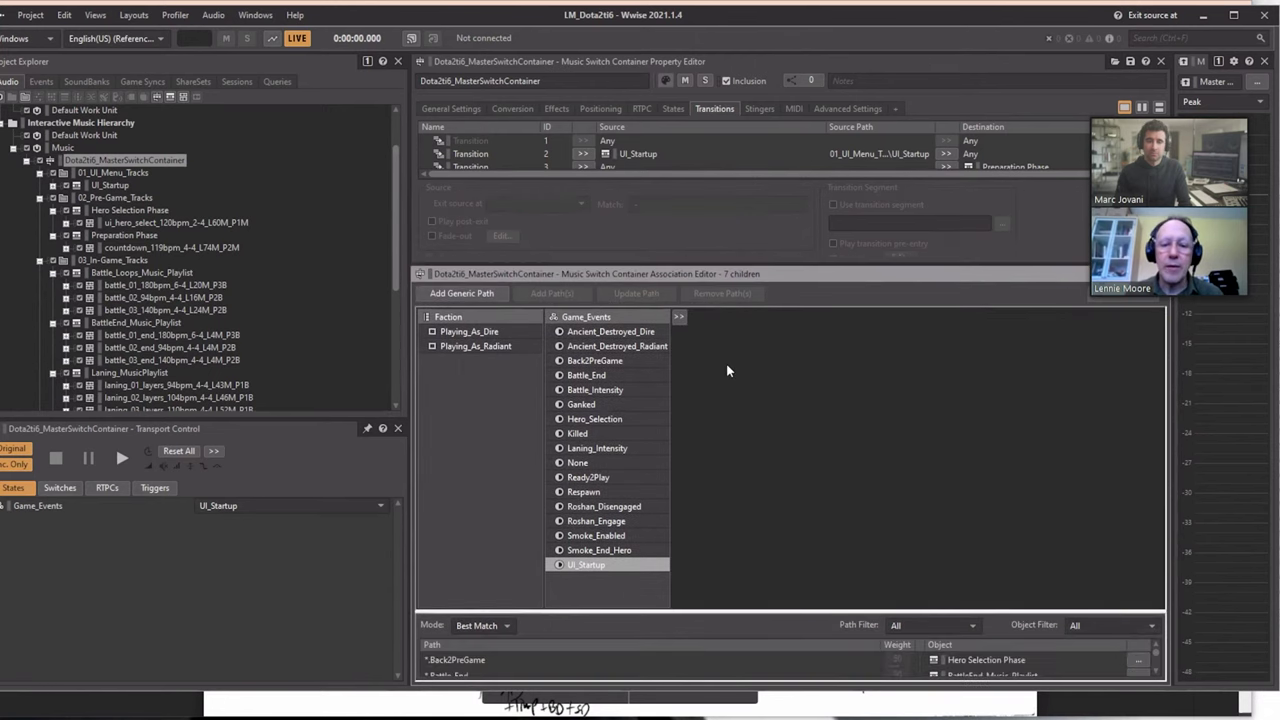
{"action": "left_click_drag", "start_coordinate": [746, 609], "coordinate": [766, 389]}
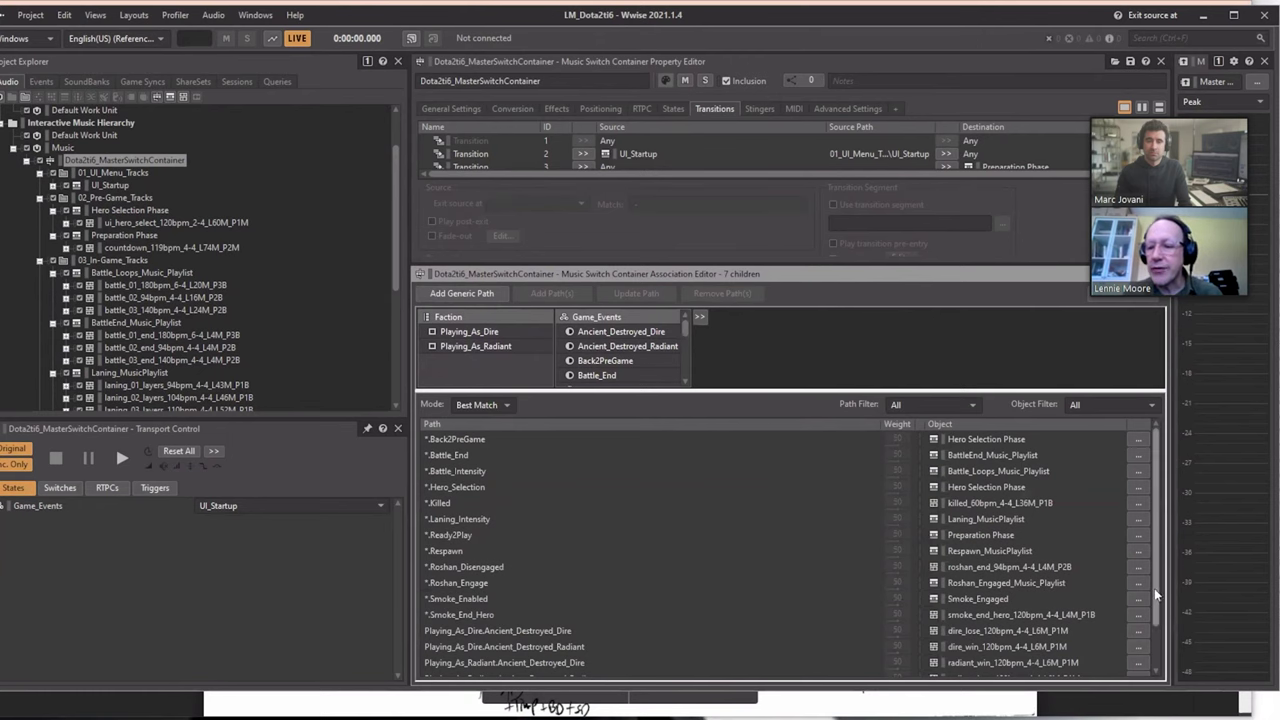
{"action": "scroll", "coordinate": [1156, 585], "scroll_direction": "down", "scroll_amount": 2}
{"action": "scroll", "coordinate": [1158, 578], "scroll_direction": "up", "scroll_amount": 2}
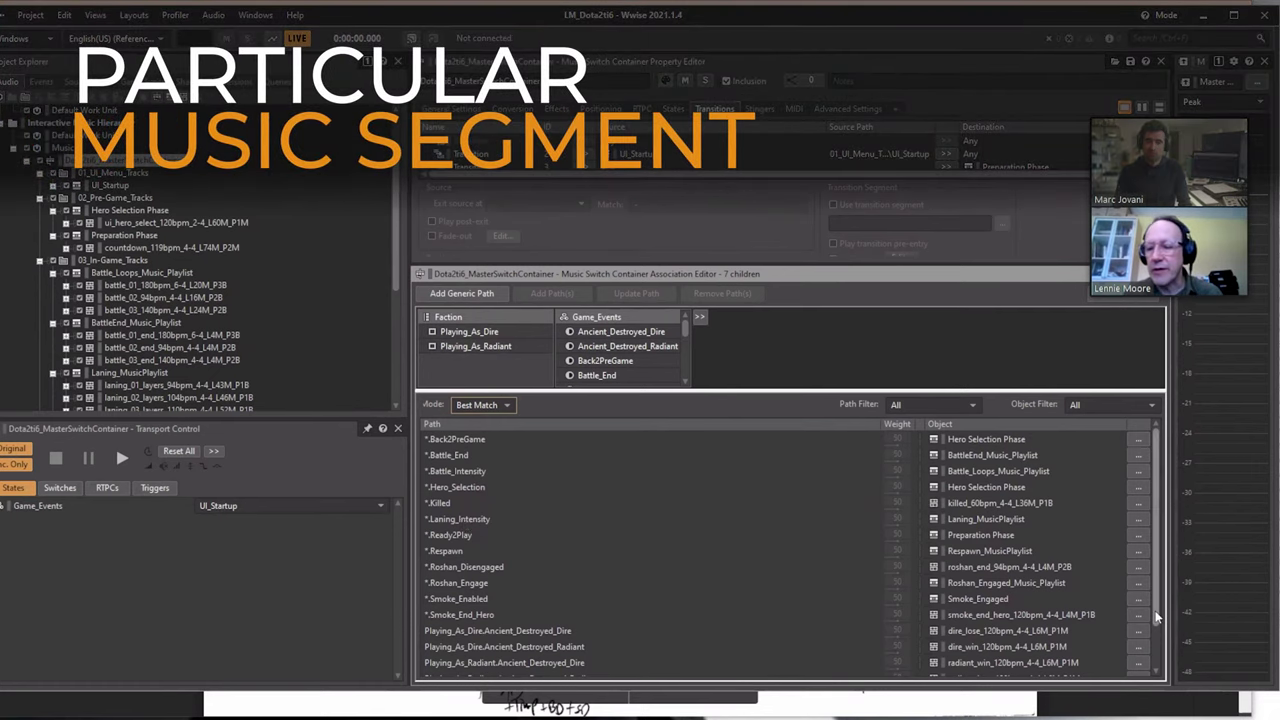
{"action": "left_click", "coordinate": [1157, 673]}
{"action": "scroll", "coordinate": [1142, 588], "scroll_direction": "up", "scroll_amount": 1}
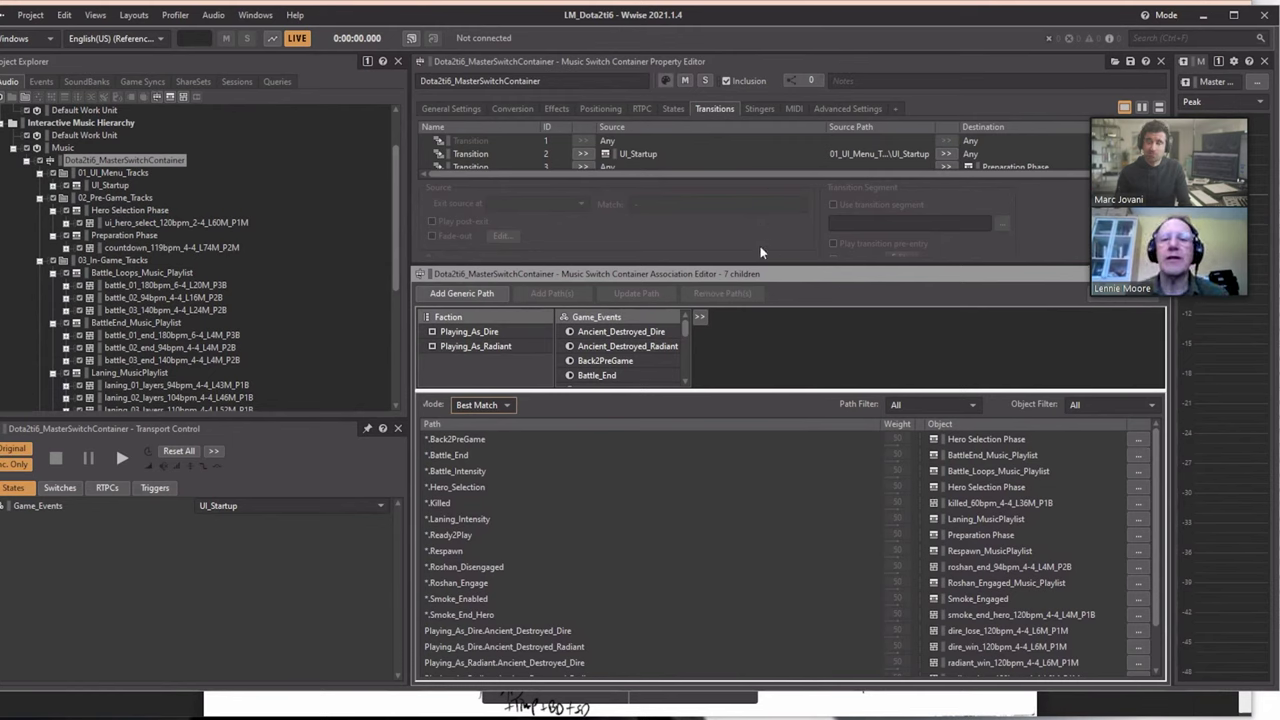
- Reveal the container's full transition list and compare the rules from battle_01, battle_02 and battle_03 to BattleEnd_Music_Playlist
{"action": "left_click_drag", "start_coordinate": [760, 264], "coordinate": [760, 575]}
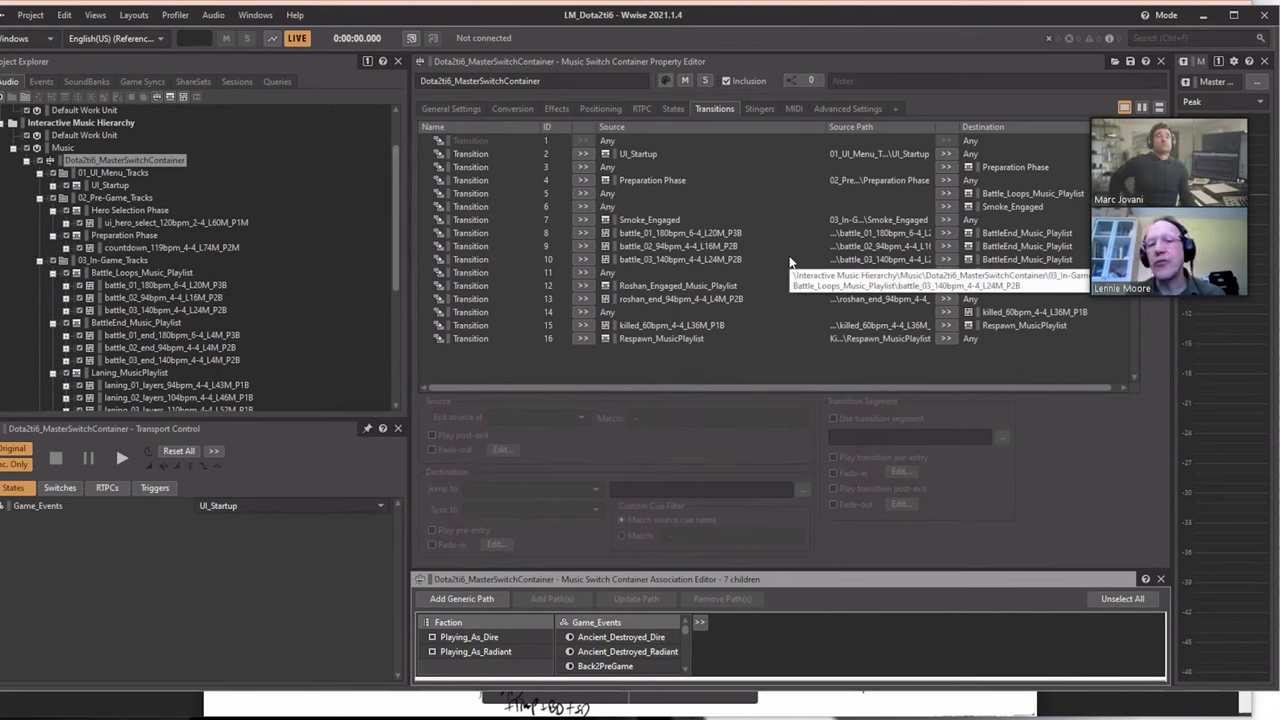
{"action": "left_click", "coordinate": [662, 232]}
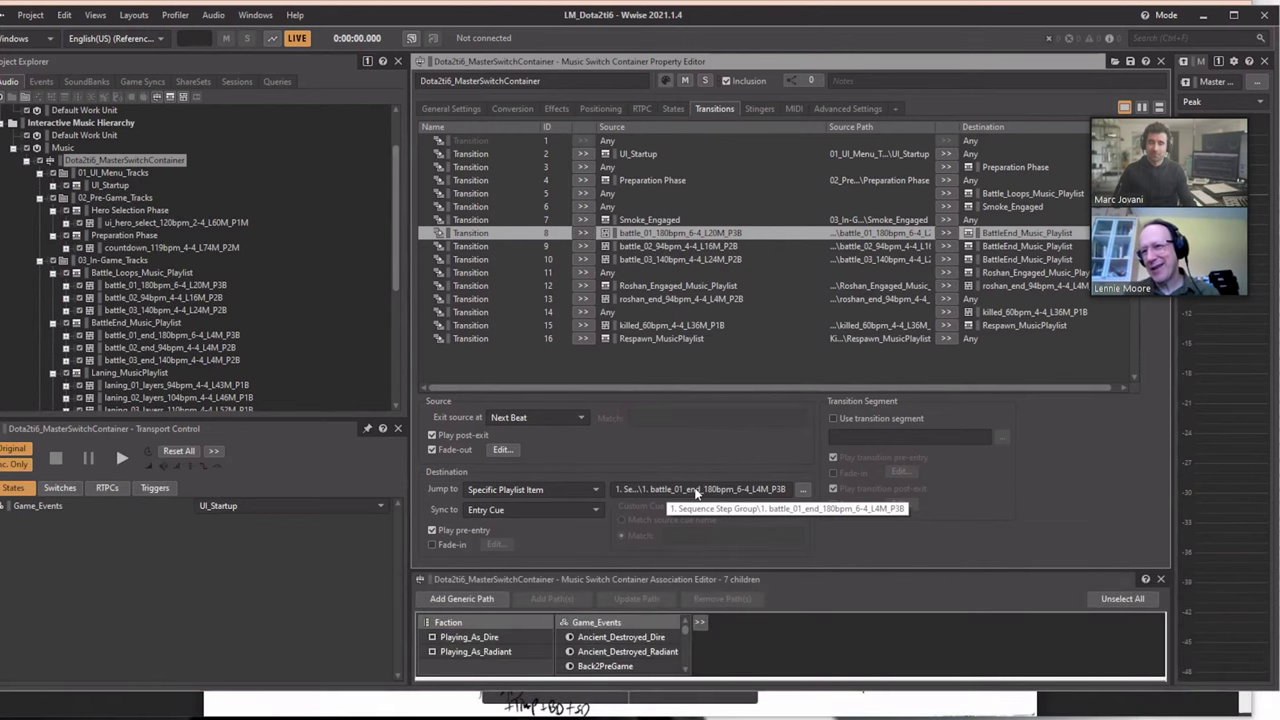
{"action": "left_click", "coordinate": [716, 248]}
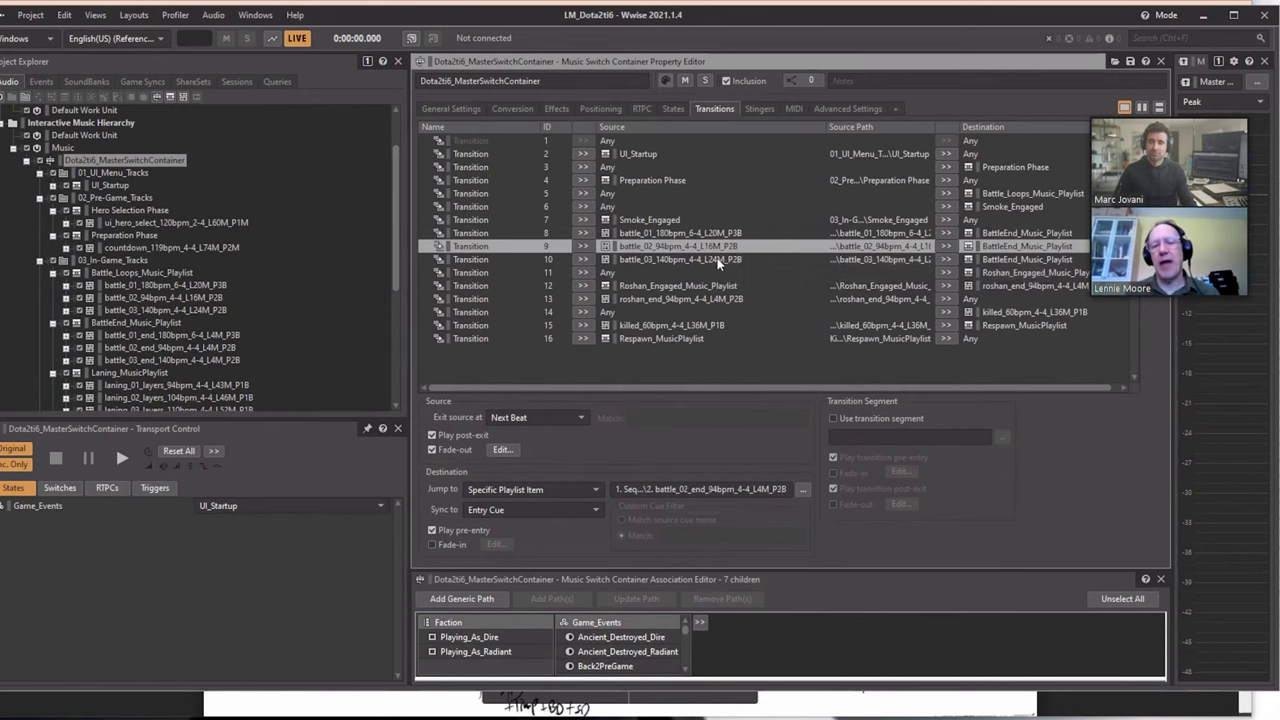
{"action": "left_click", "coordinate": [718, 260]}
{"action": "left_click", "coordinate": [716, 233]}
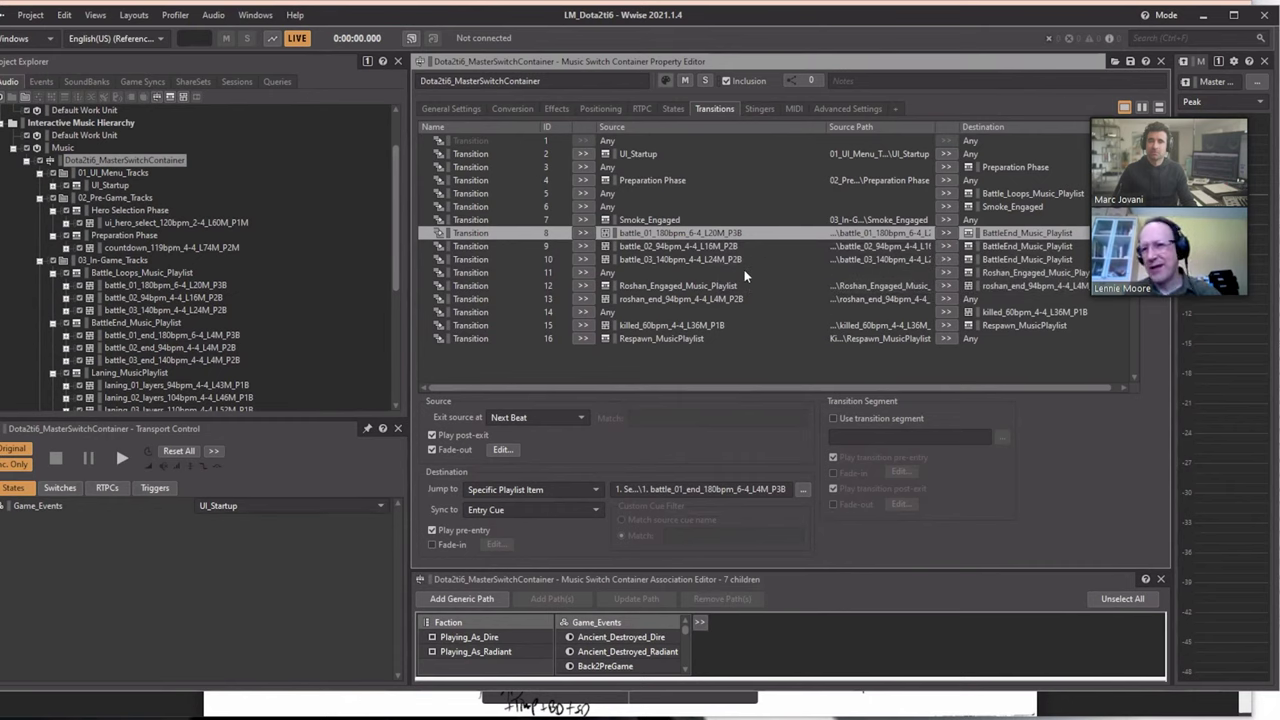
- Clear the segment selection in the project hierarchy and inspect the transition rules from UI_Startup and Preparation Phase to Any
{"action": "left_click", "coordinate": [265, 247]}
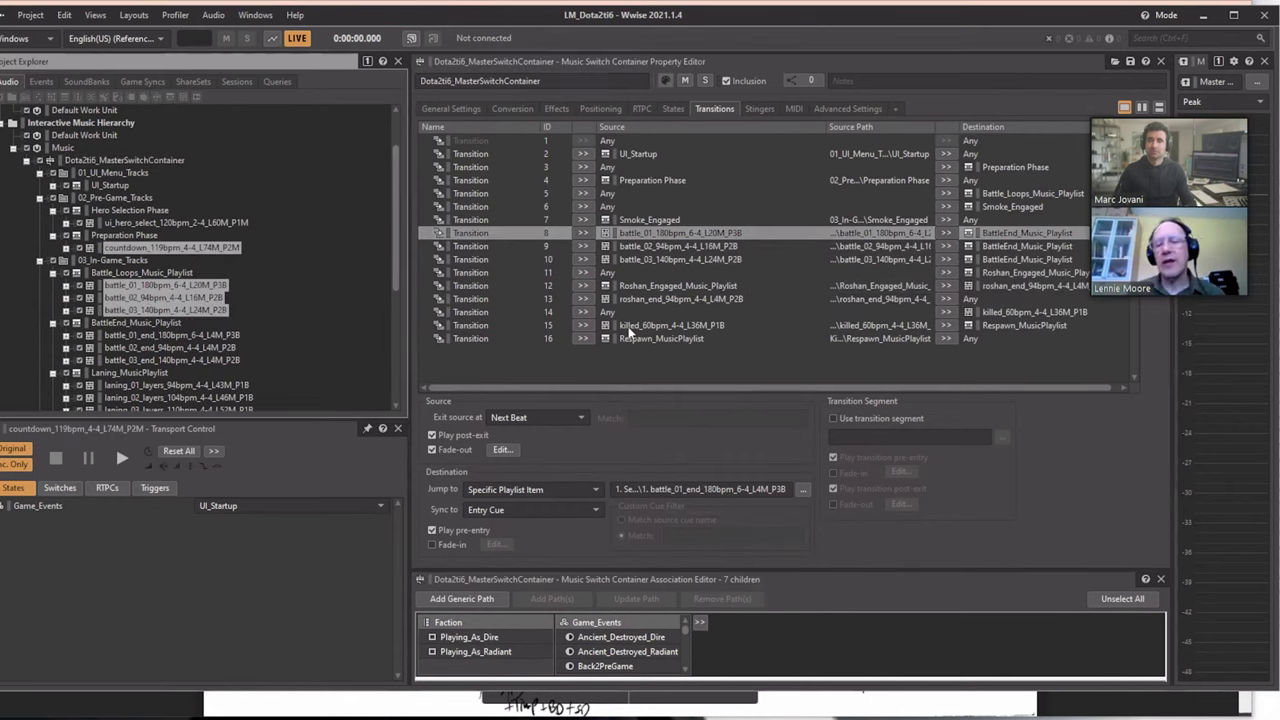
{"action": "left_click", "coordinate": [333, 246]}
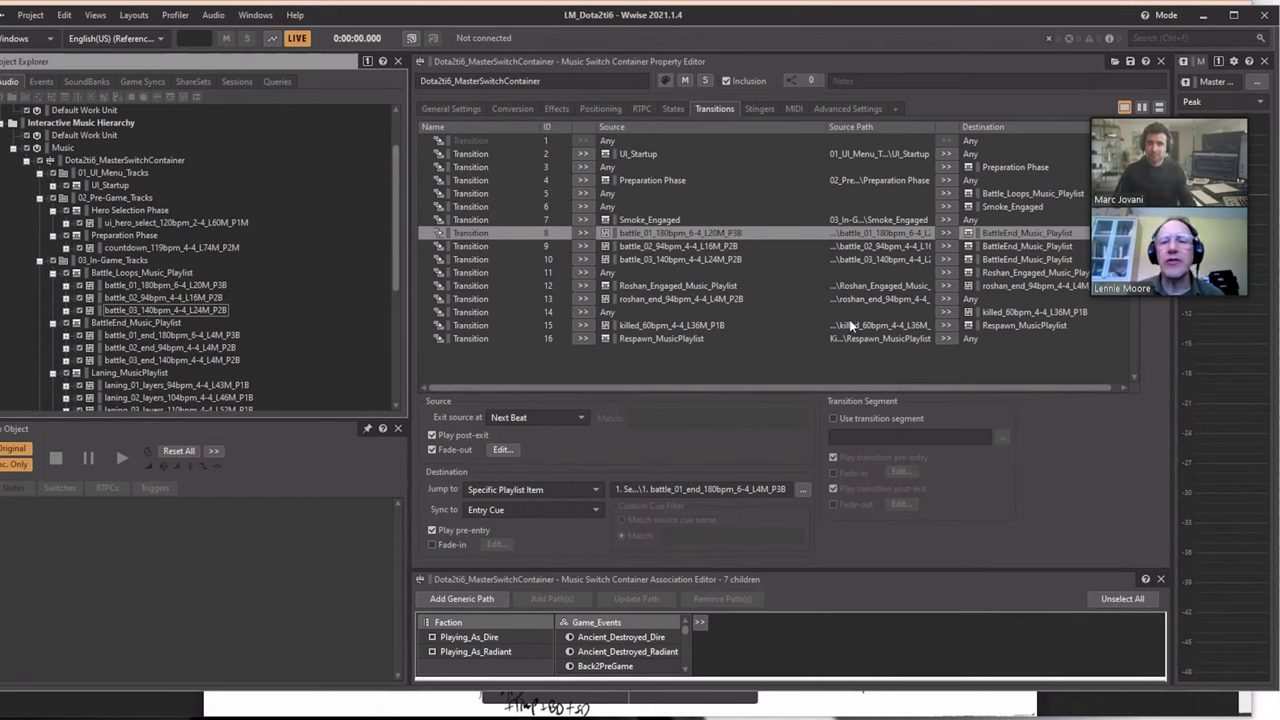
{"action": "left_click", "coordinate": [498, 152]}
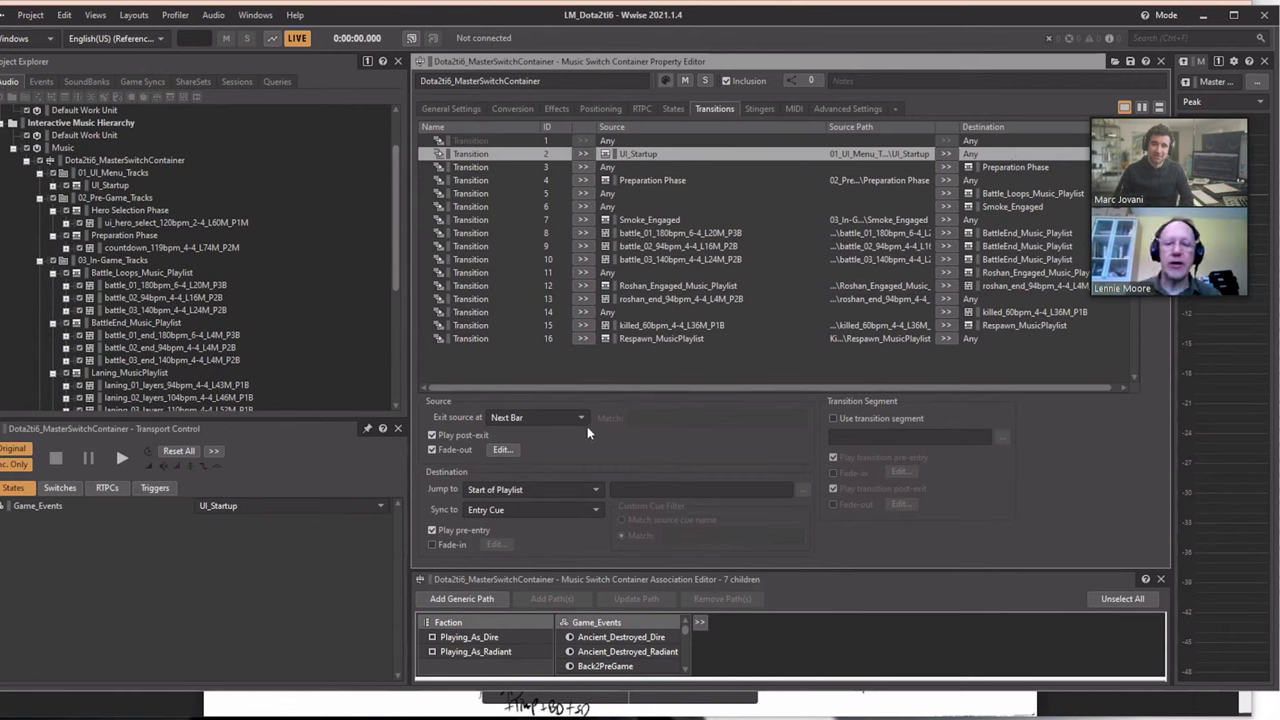
{"action": "left_click", "coordinate": [495, 180]}
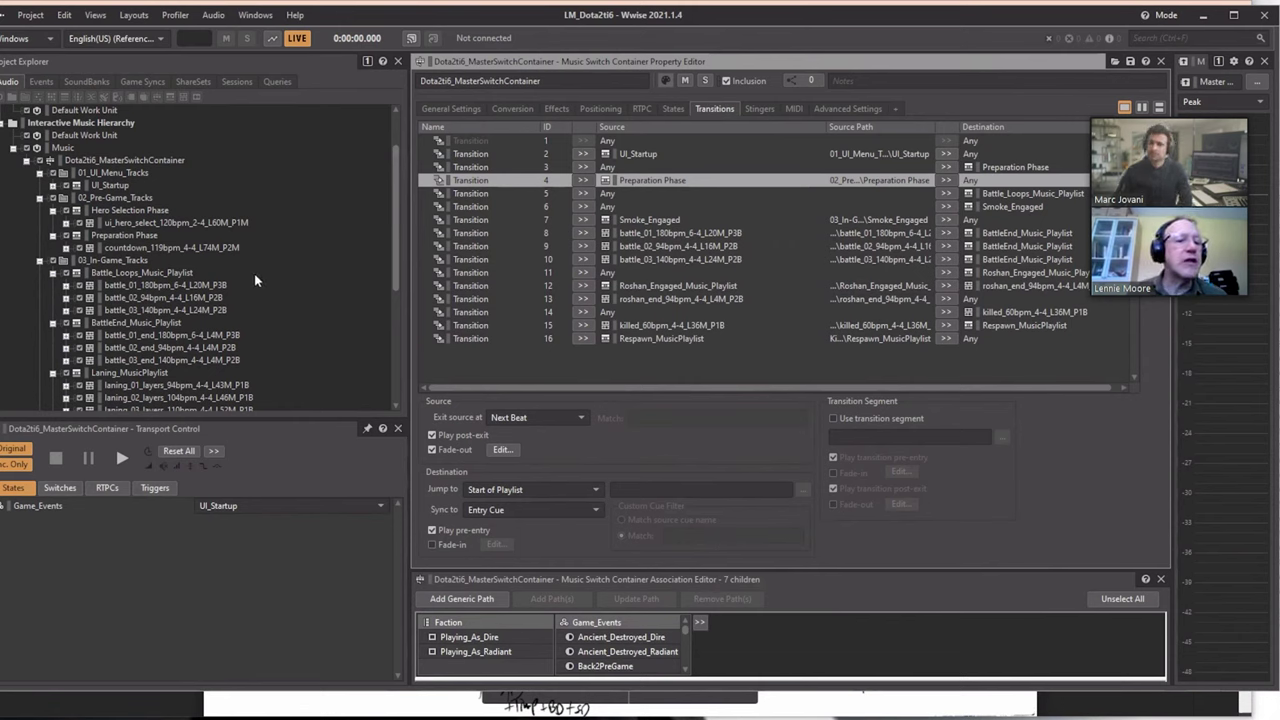
- Show the ui_hero_select_120bpm_2-4_L60M_P1M segment in an enlarged segment editor, followed by the Preparation Phase countdown segment
{"action": "left_click", "coordinate": [184, 222]}
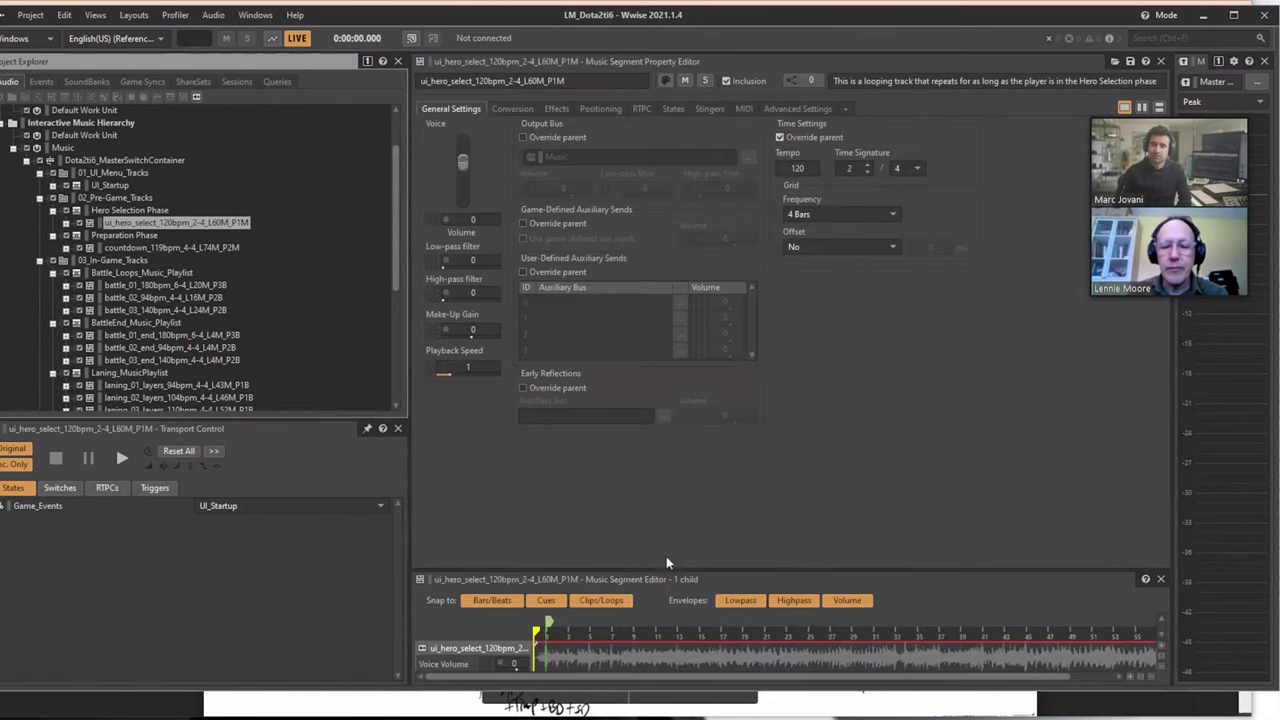
{"action": "left_click_drag", "start_coordinate": [672, 575], "coordinate": [730, 363]}
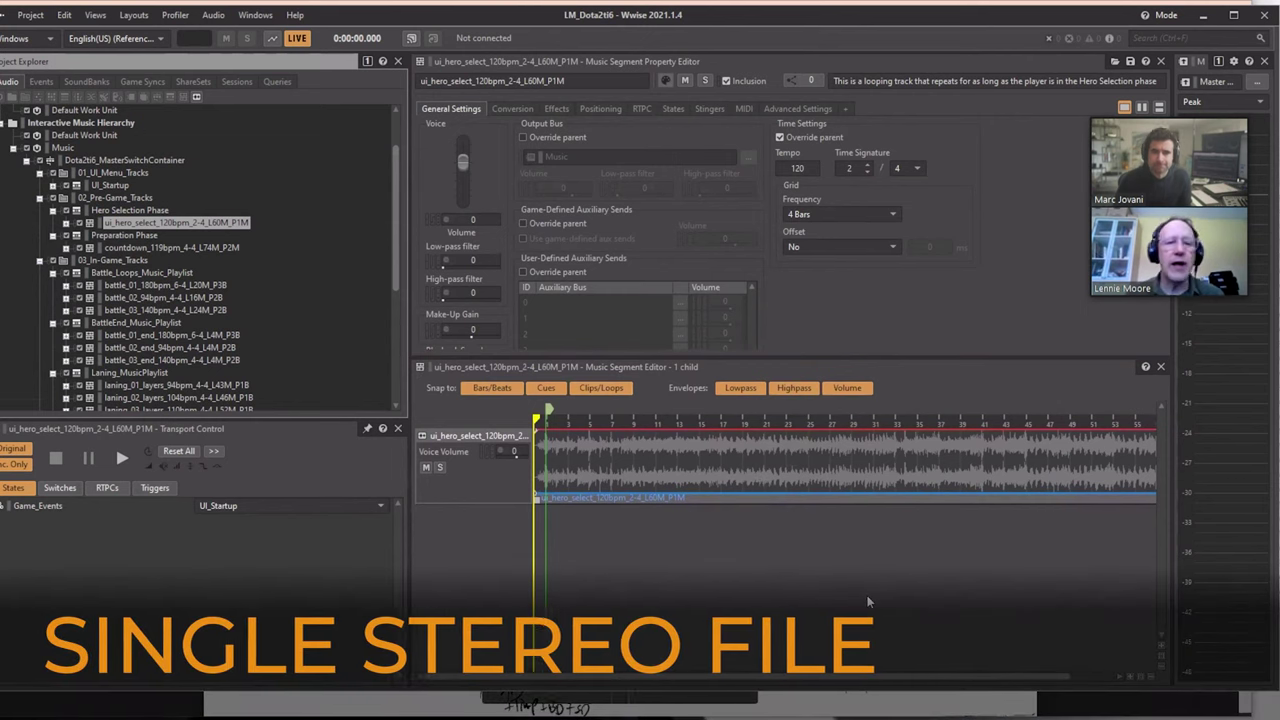
{"action": "left_click", "coordinate": [166, 245]}
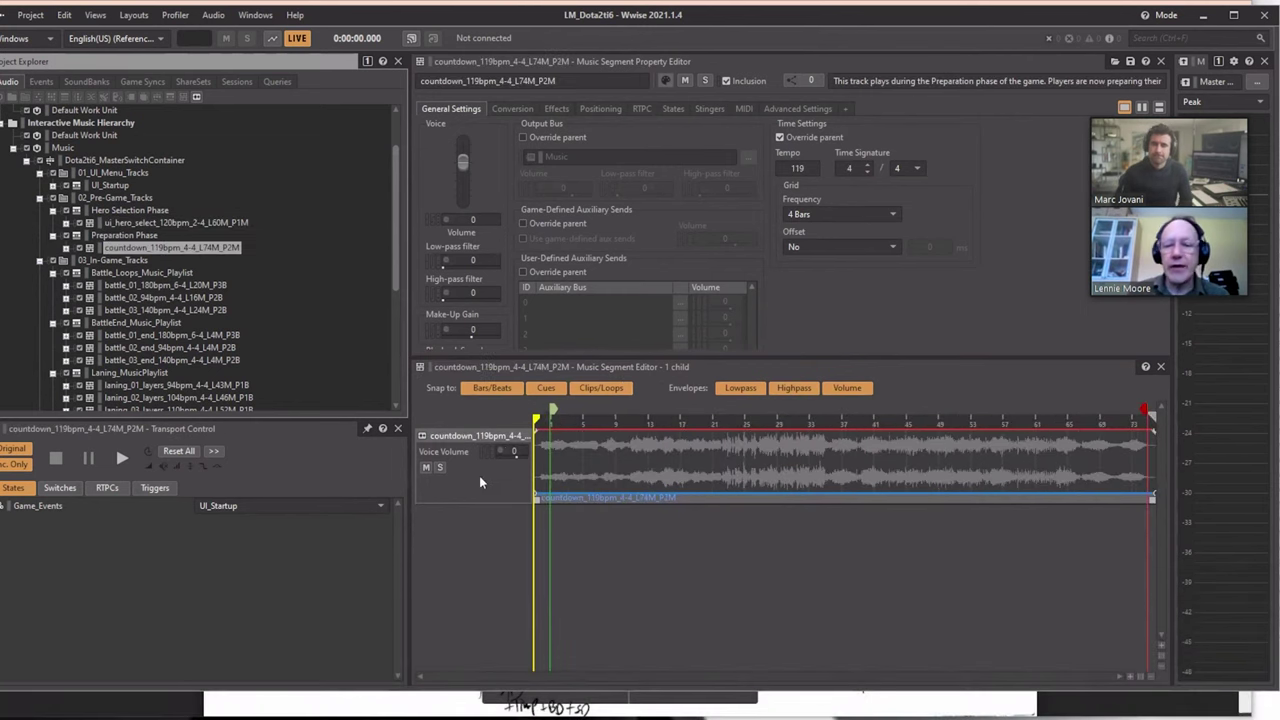
- Inspect the battle_01_180bpm_6-4_L20M_P3B and battle_03_140bpm_4-4_L24M_P2B segments of Battle_Loops_Music_Playlist
{"action": "left_click", "coordinate": [147, 286]}
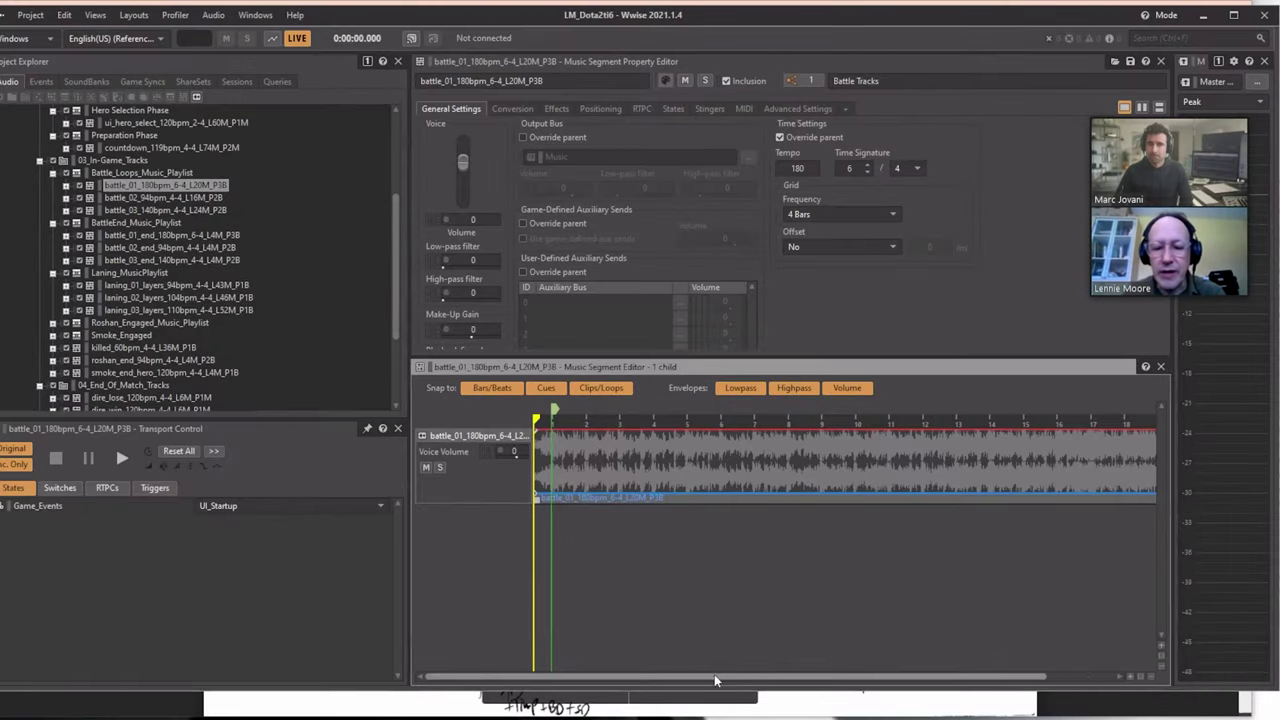
{"action": "left_click_drag", "start_coordinate": [714, 676], "coordinate": [605, 650]}
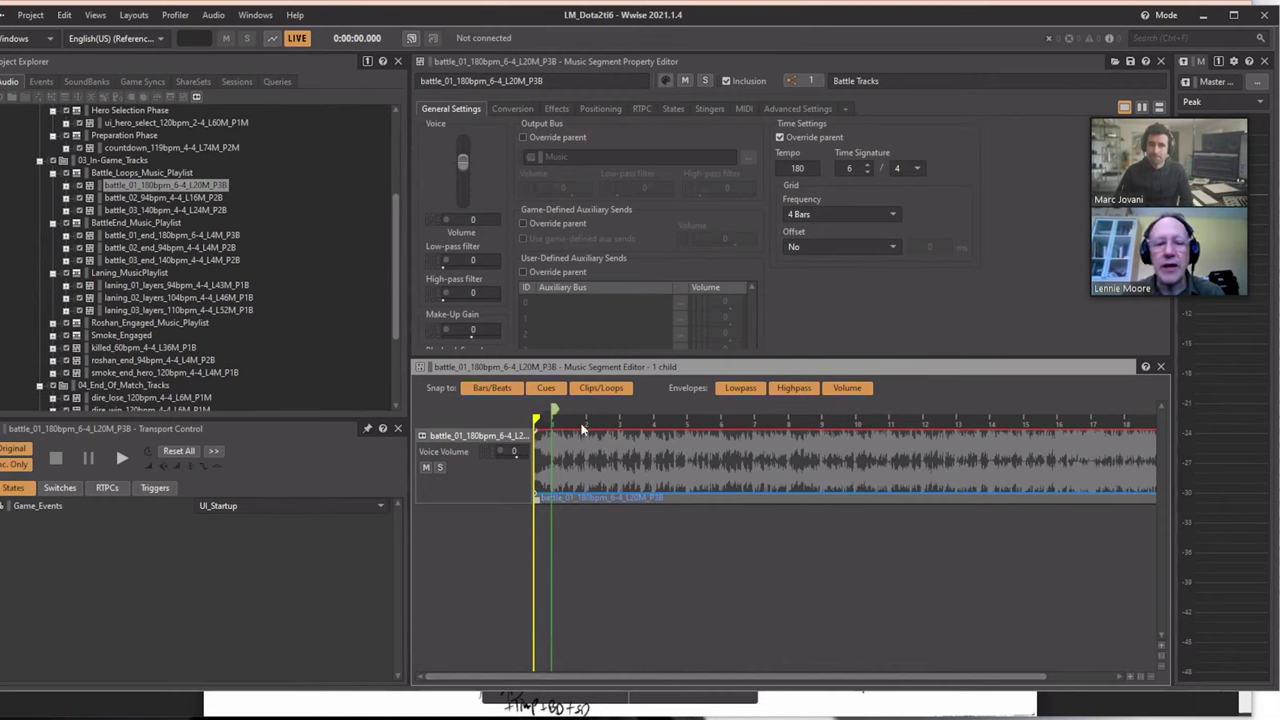
{"action": "left_click", "coordinate": [141, 210]}
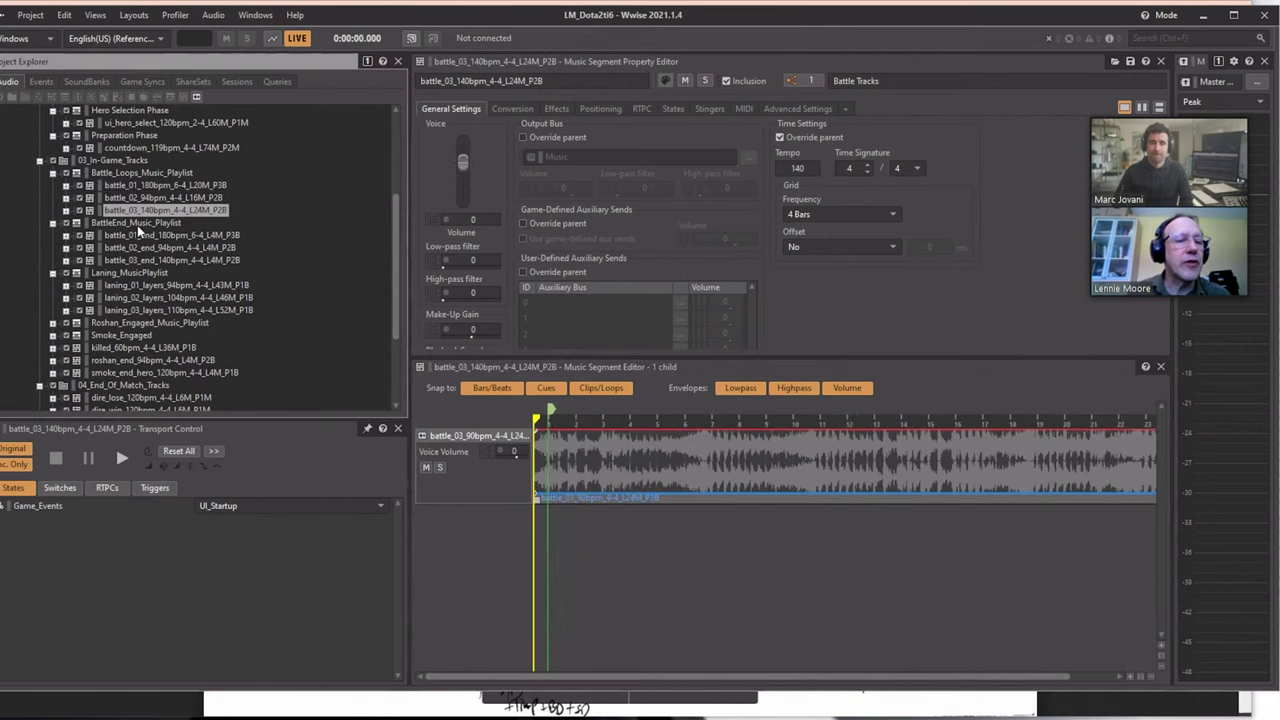
- Show Laning_MusicPlaylist and its laning_01_layers_94bpm_4-4_L43M_P1B segment, enlarging the segment editor to display all three layers
{"action": "left_click", "coordinate": [135, 274]}
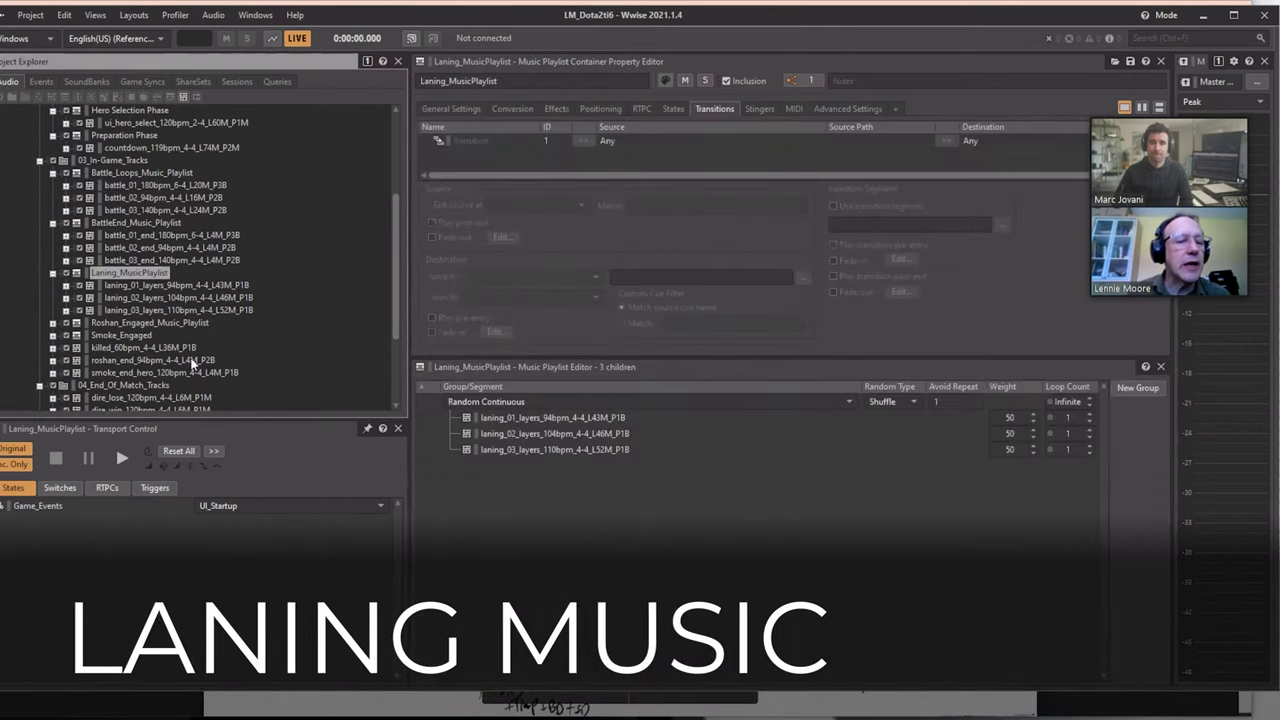
{"action": "left_click", "coordinate": [128, 285]}
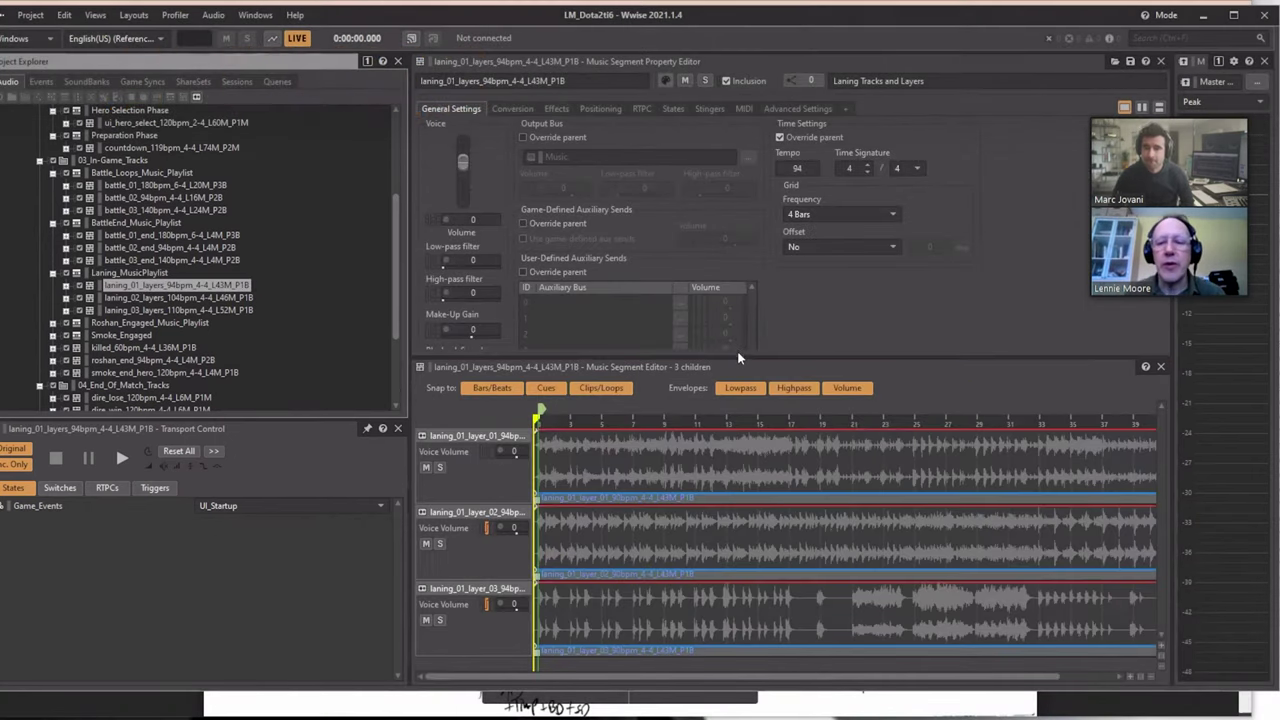
{"action": "left_click_drag", "start_coordinate": [737, 356], "coordinate": [758, 264]}
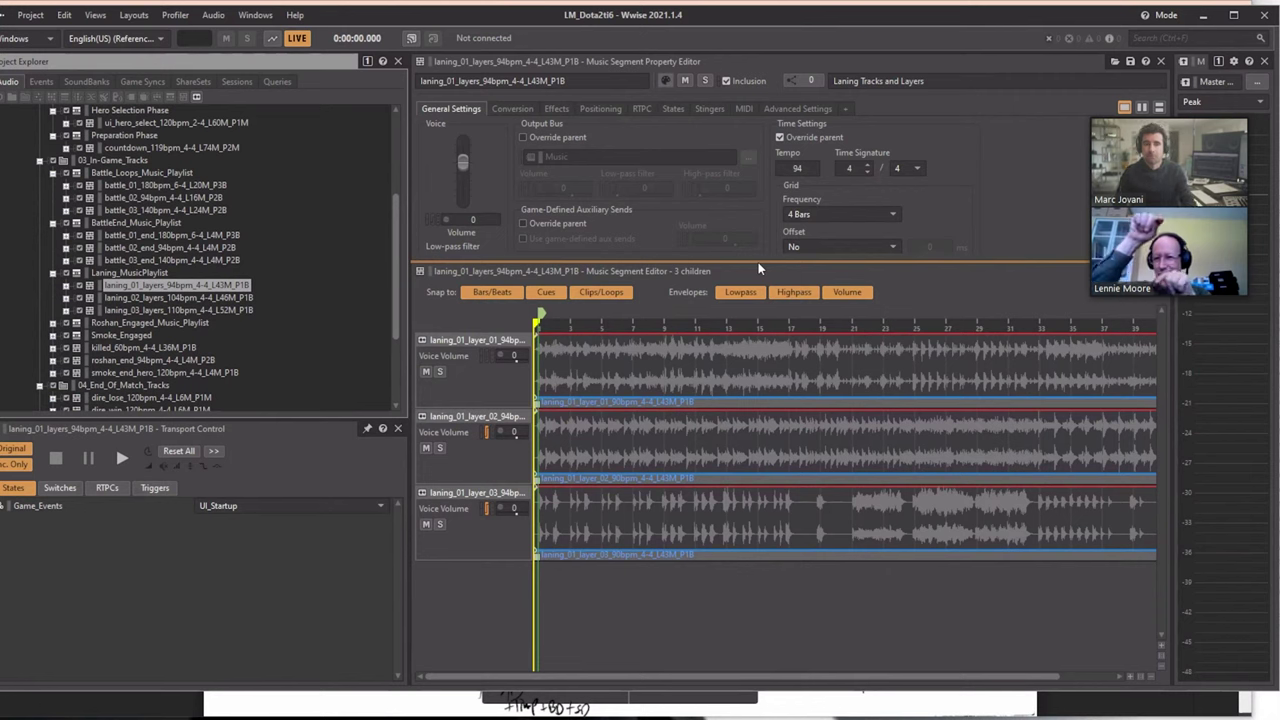
{"action": "mouse_move", "coordinate": [1170, 128]}
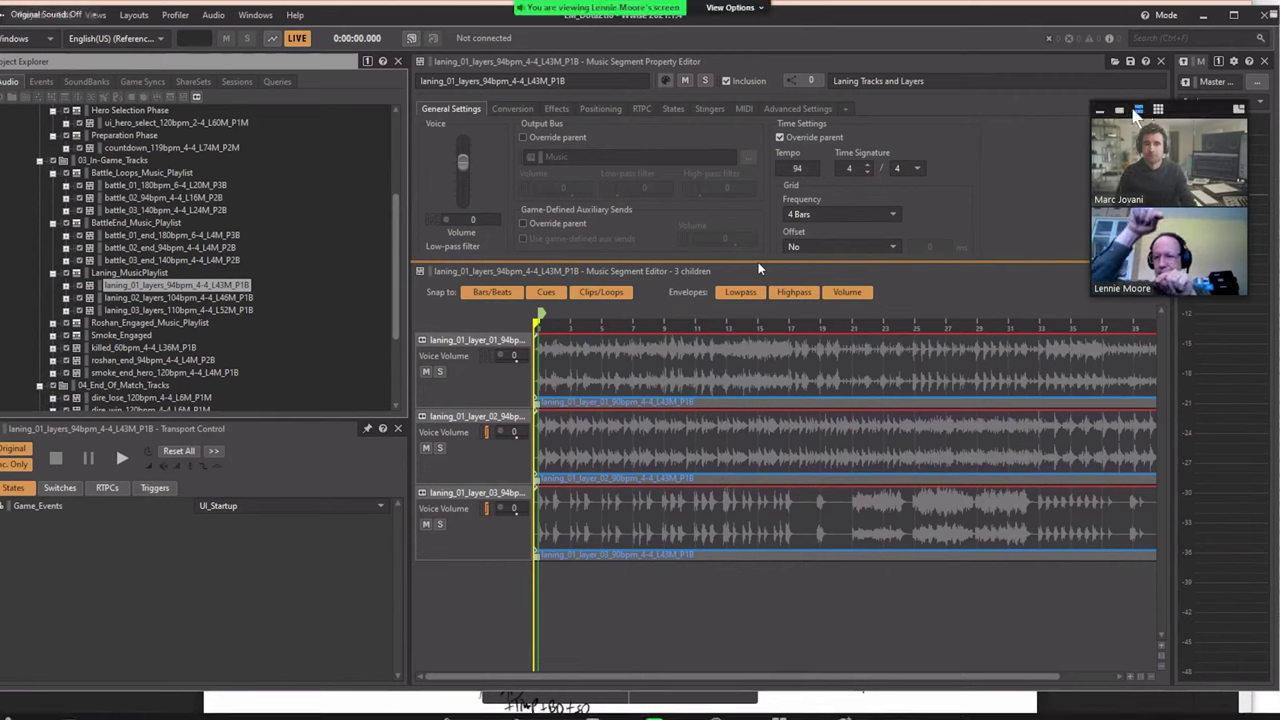
{"action": "left_click_drag", "start_coordinate": [1092, 295], "coordinate": [800, 371]}
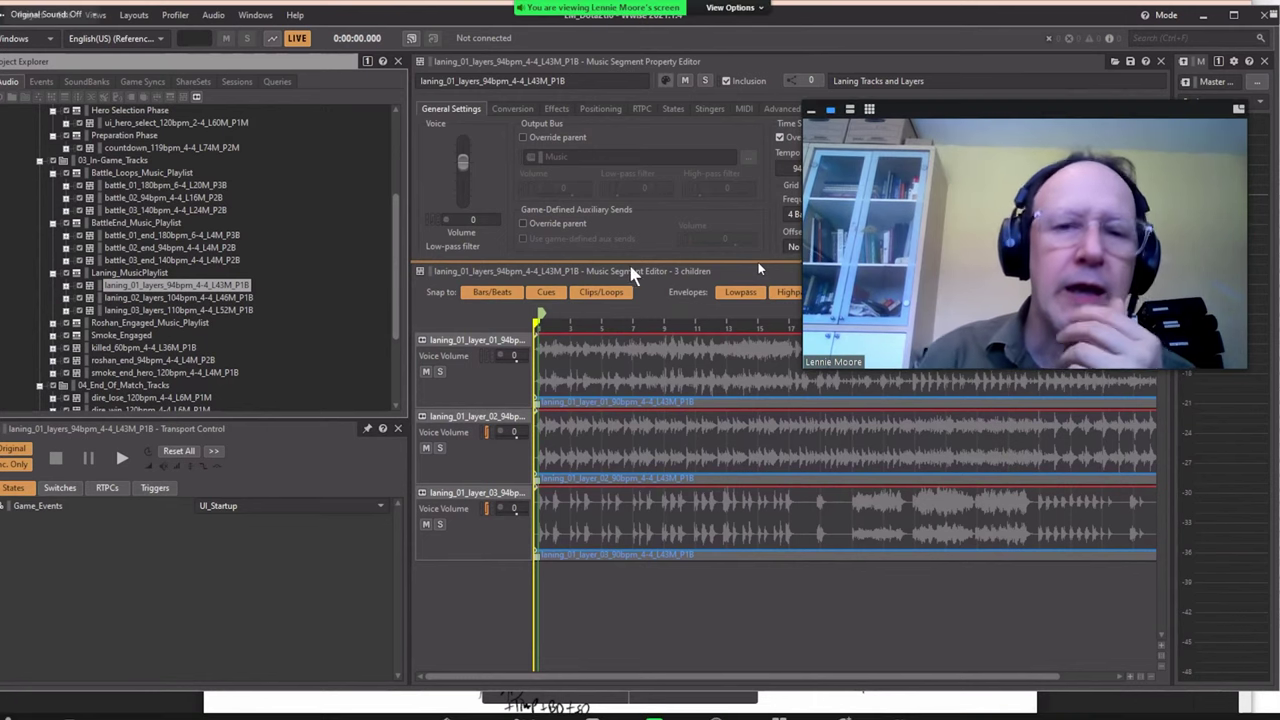
{"action": "left_click", "coordinate": [869, 109]}
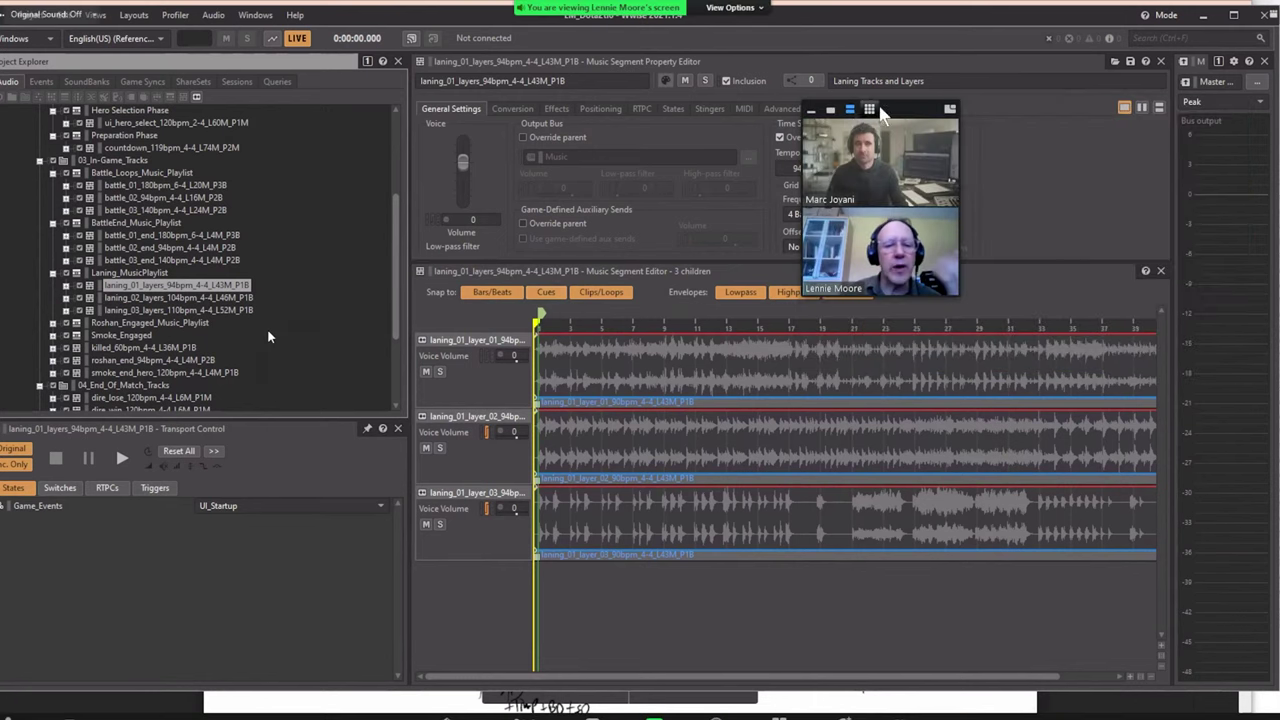
{"action": "left_click_drag", "start_coordinate": [880, 112], "coordinate": [1151, 109]}
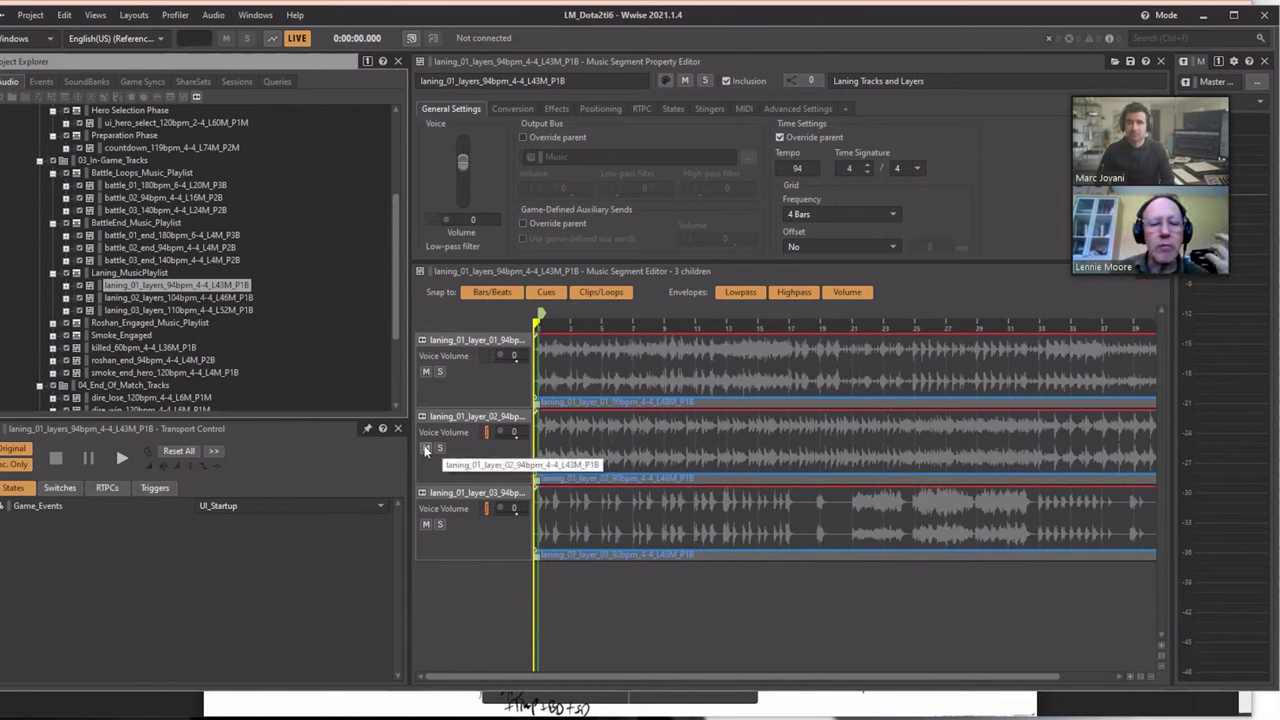
- Audition the laning_01_layers_94bpm_4-4_L43M_P1B segment by soloing layers 01, 02 and 03 in turn, restore the full mix, and stop playback
{"action": "left_click", "coordinate": [440, 372]}
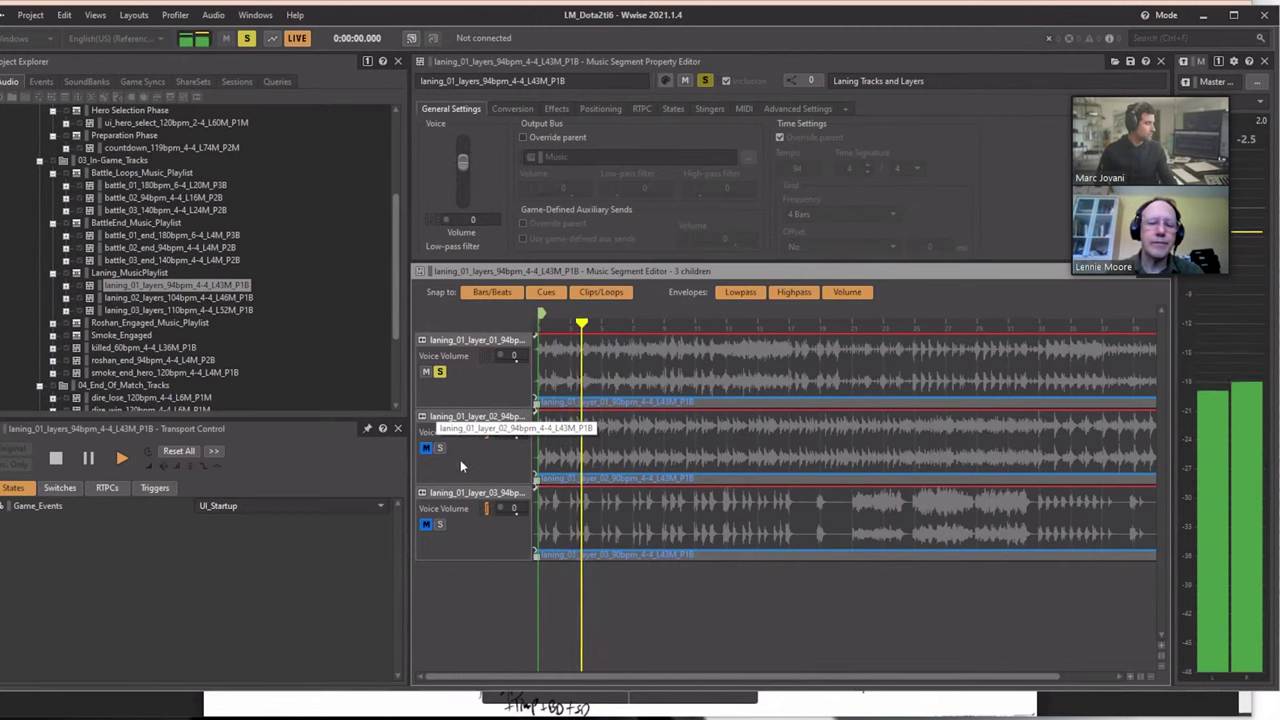
{"action": "left_click", "coordinate": [440, 372]}
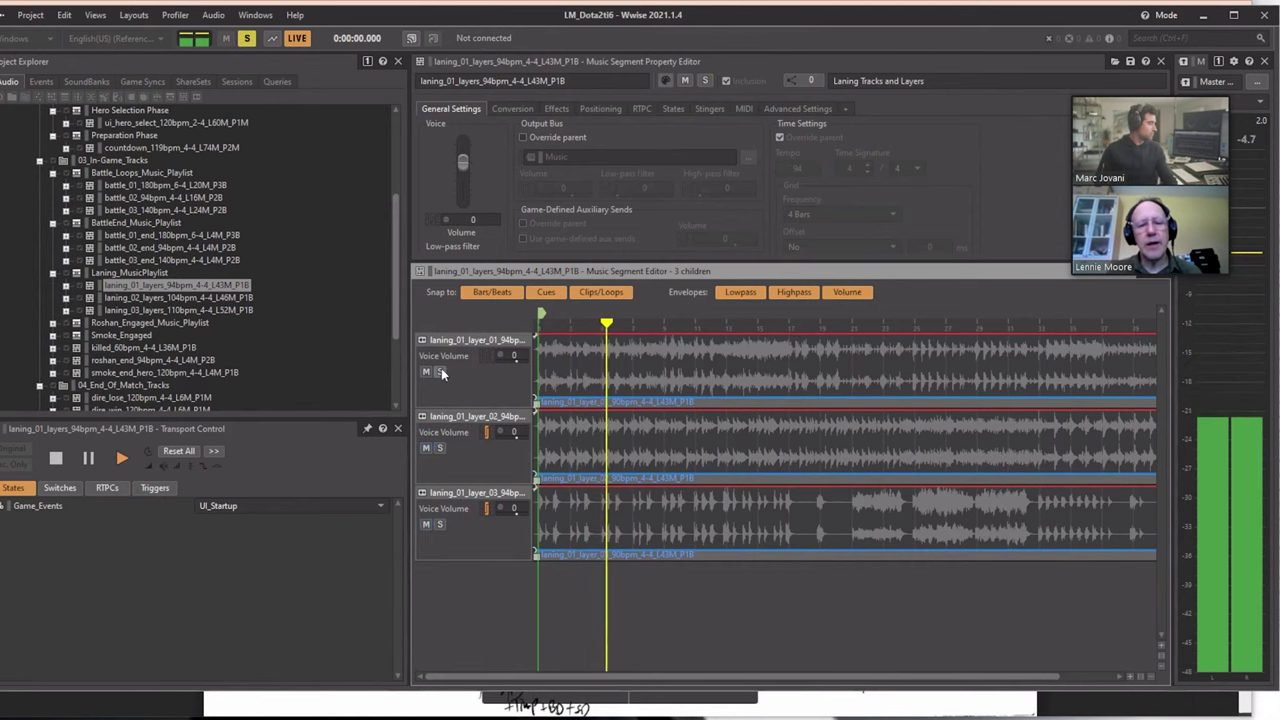
{"action": "left_click", "coordinate": [441, 449]}
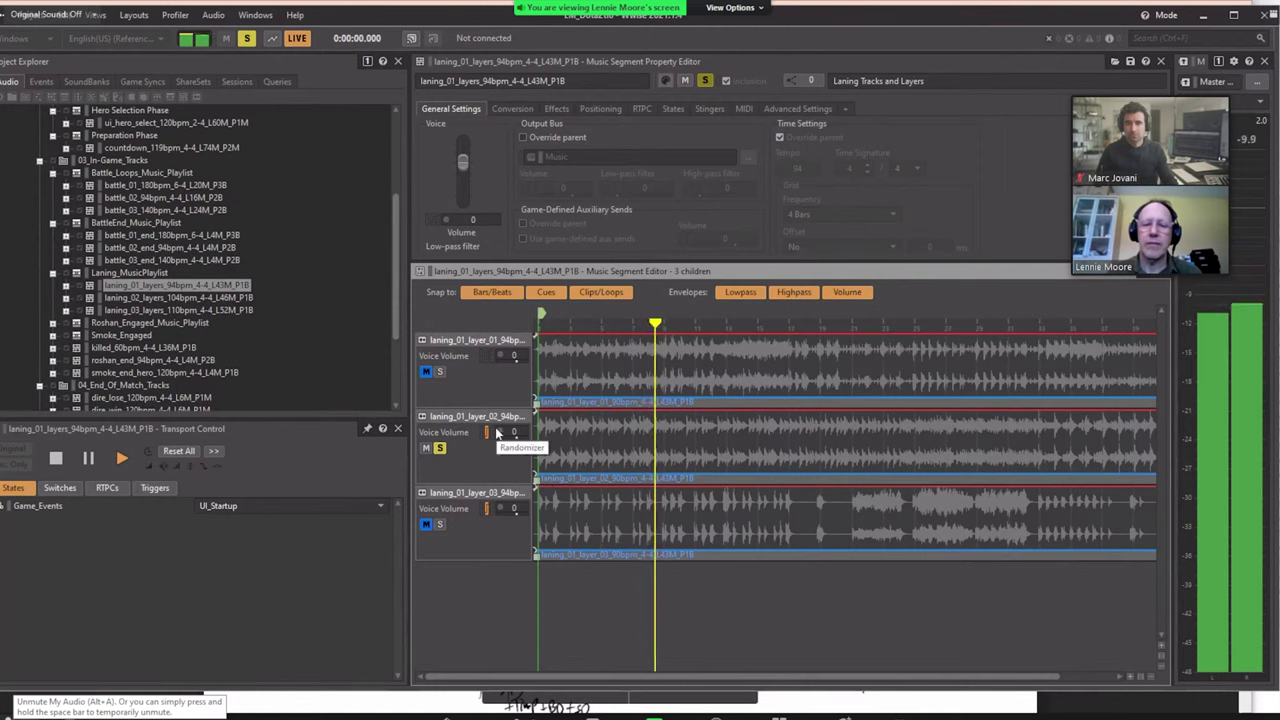
{"action": "left_click", "coordinate": [439, 448]}
{"action": "left_click", "coordinate": [439, 524]}
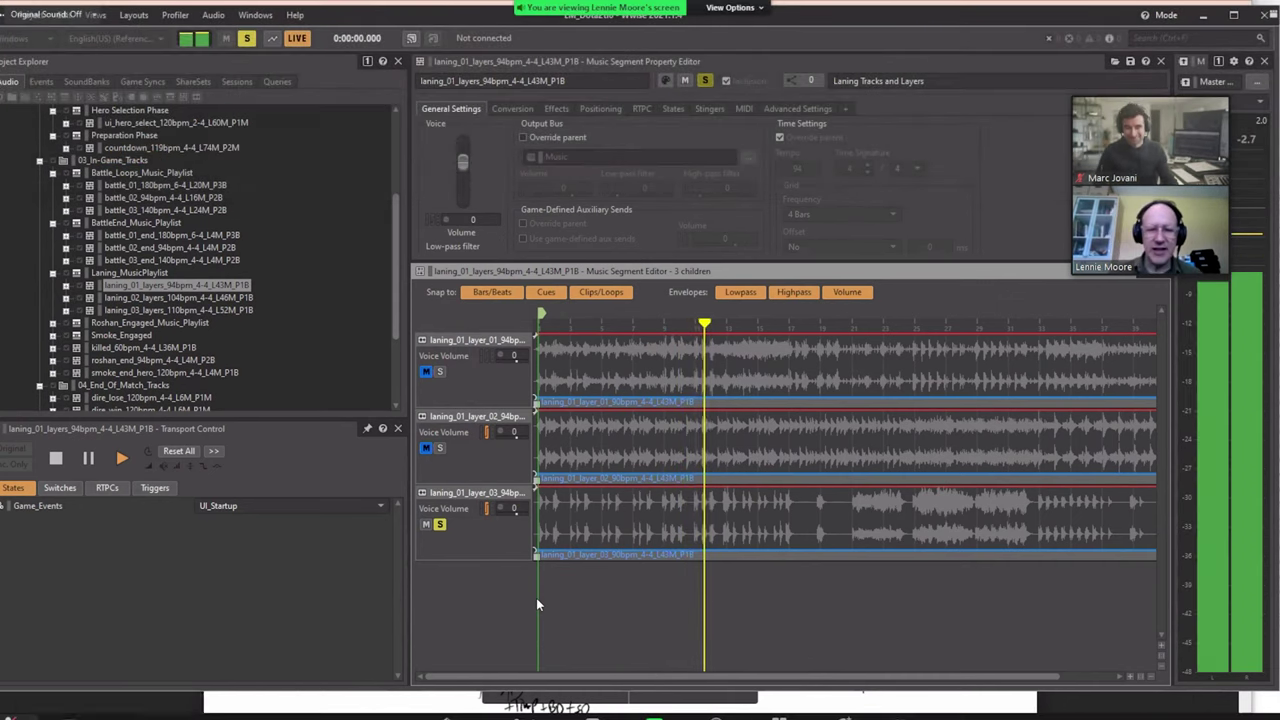
{"action": "left_click", "coordinate": [438, 524]}
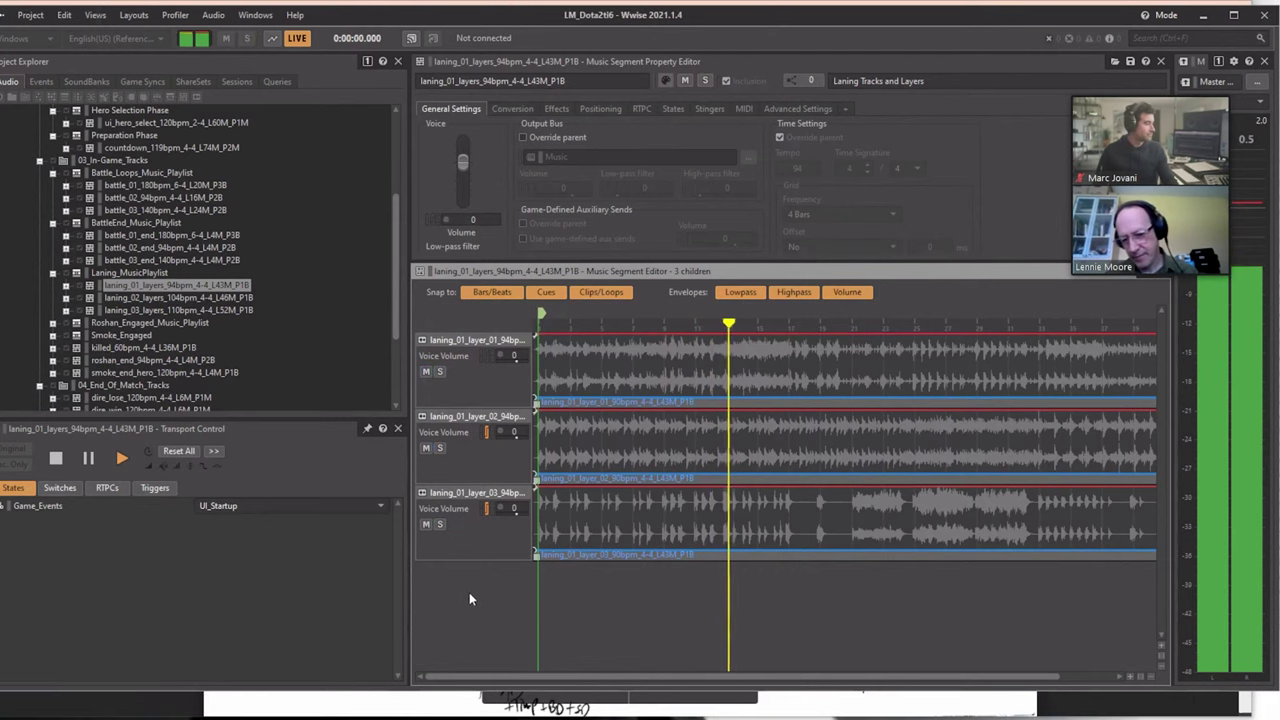
{"action": "key", "text": "space"}
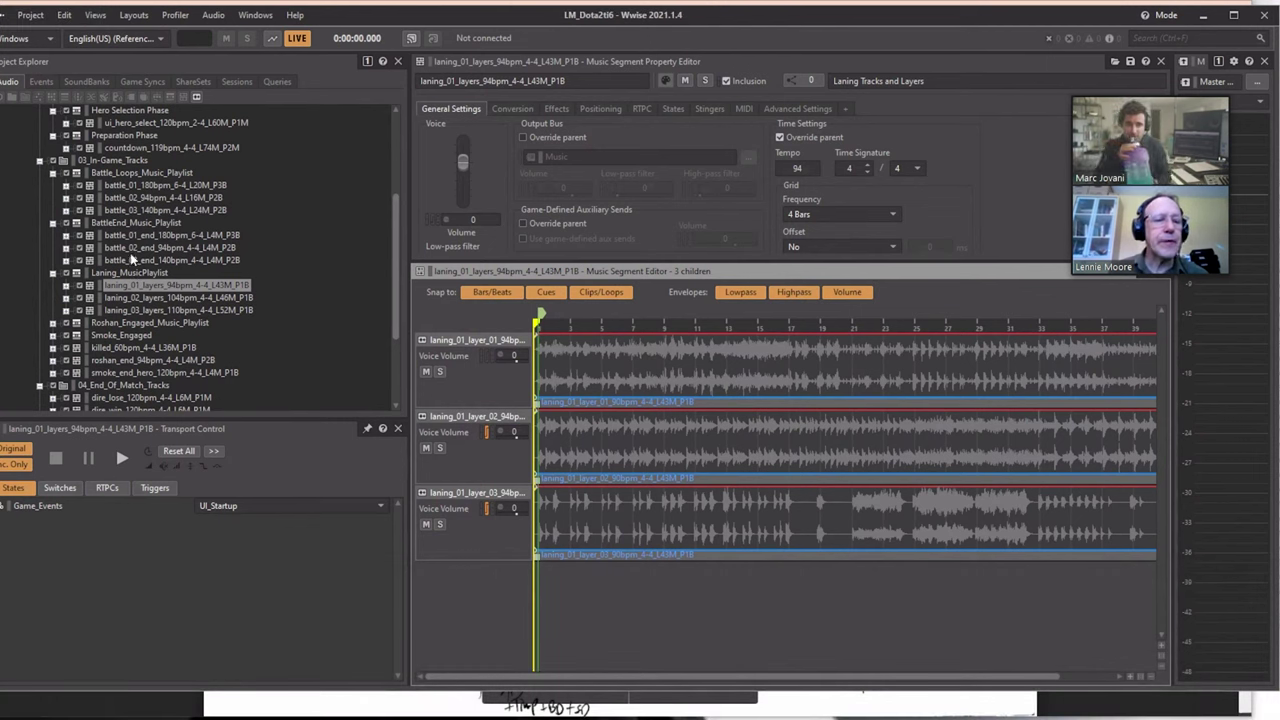
- Inspect the Voice Volume RTPC curves of layers 02 and 03 in an enlarged property editor, moving Music_Intensity_Level along layer 02's curve
{"action": "left_click", "coordinate": [481, 430]}
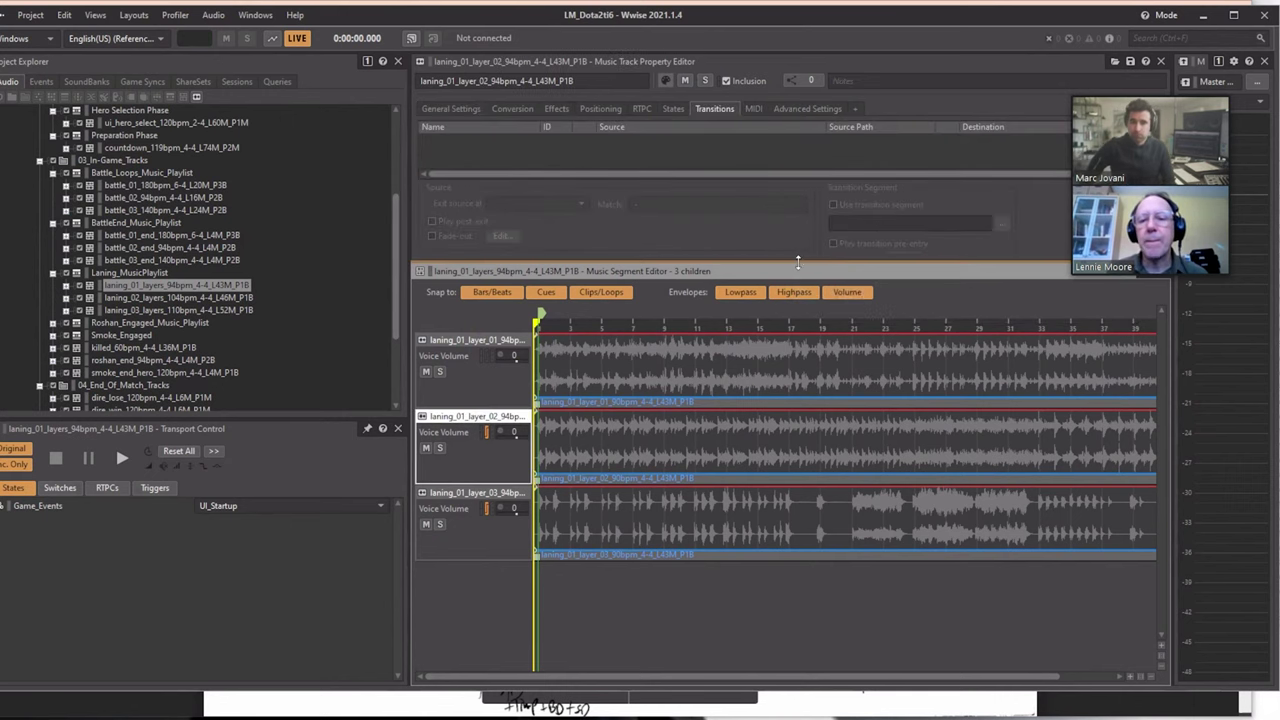
{"action": "left_click_drag", "start_coordinate": [800, 263], "coordinate": [805, 410]}
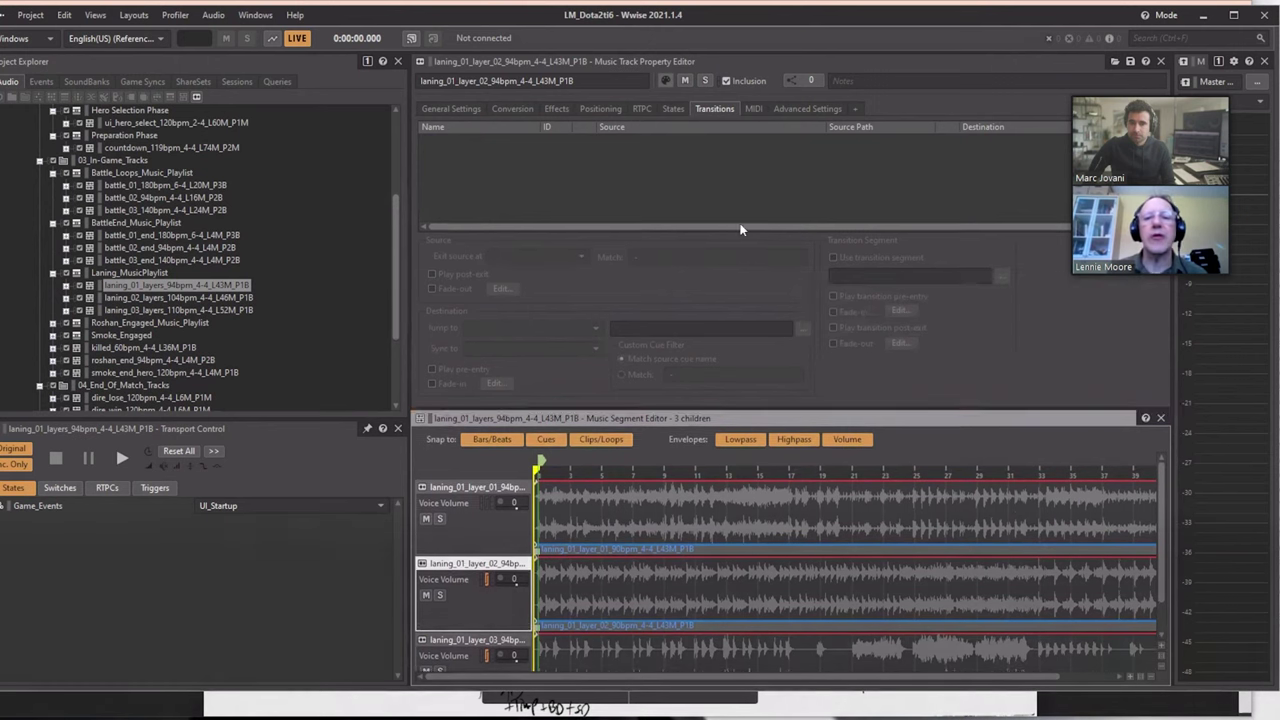
{"action": "left_click", "coordinate": [642, 110]}
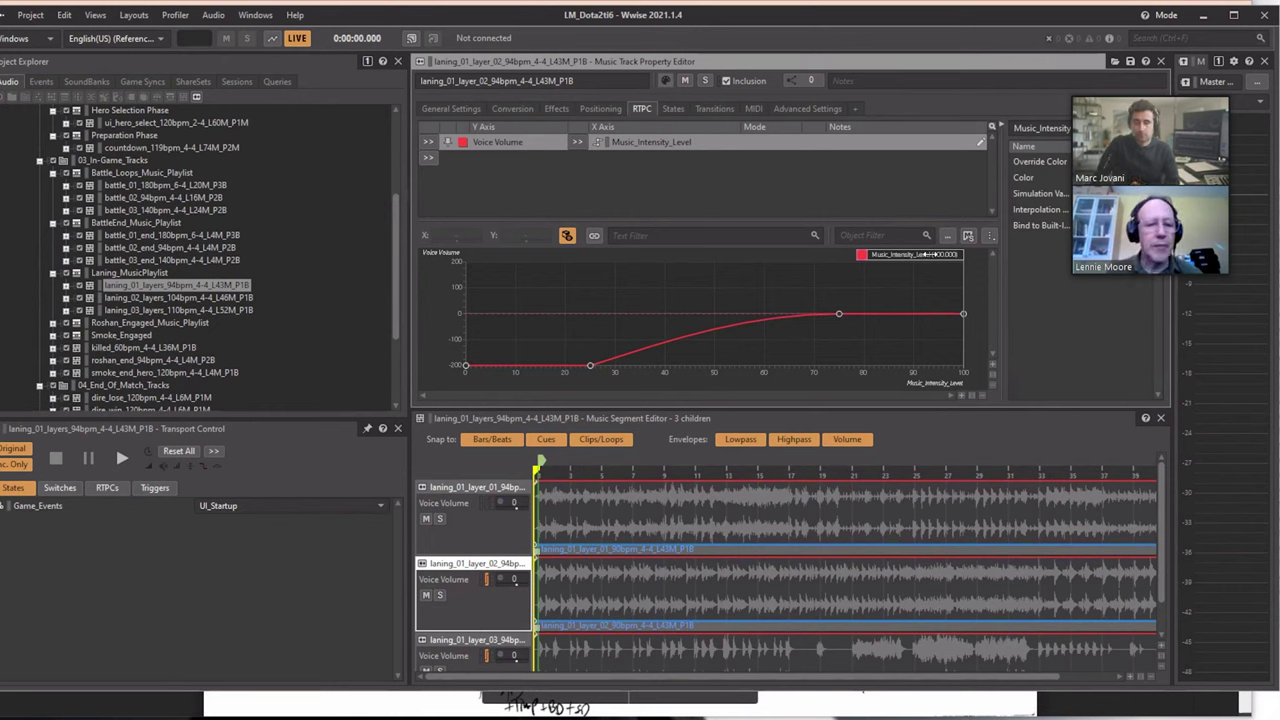
{"action": "left_click_drag", "start_coordinate": [928, 254], "coordinate": [530, 254]}
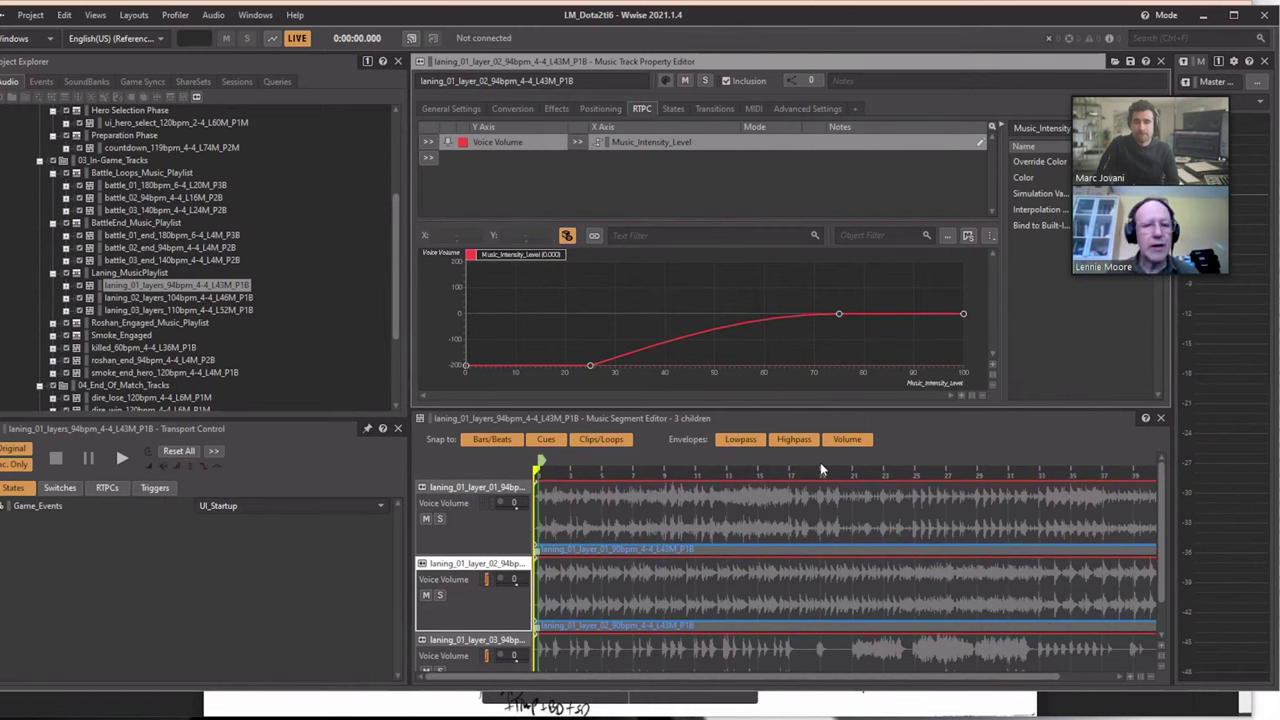
{"action": "left_click_drag", "start_coordinate": [503, 255], "coordinate": [970, 254]}
{"action": "mouse_move", "coordinate": [1043, 210]}
{"action": "left_mouse_down"}
{"action": "mouse_move", "coordinate": [466, 268]}
{"action": "mouse_move", "coordinate": [1059, 267]}
{"action": "mouse_move", "coordinate": [392, 331]}
{"action": "left_mouse_up"}
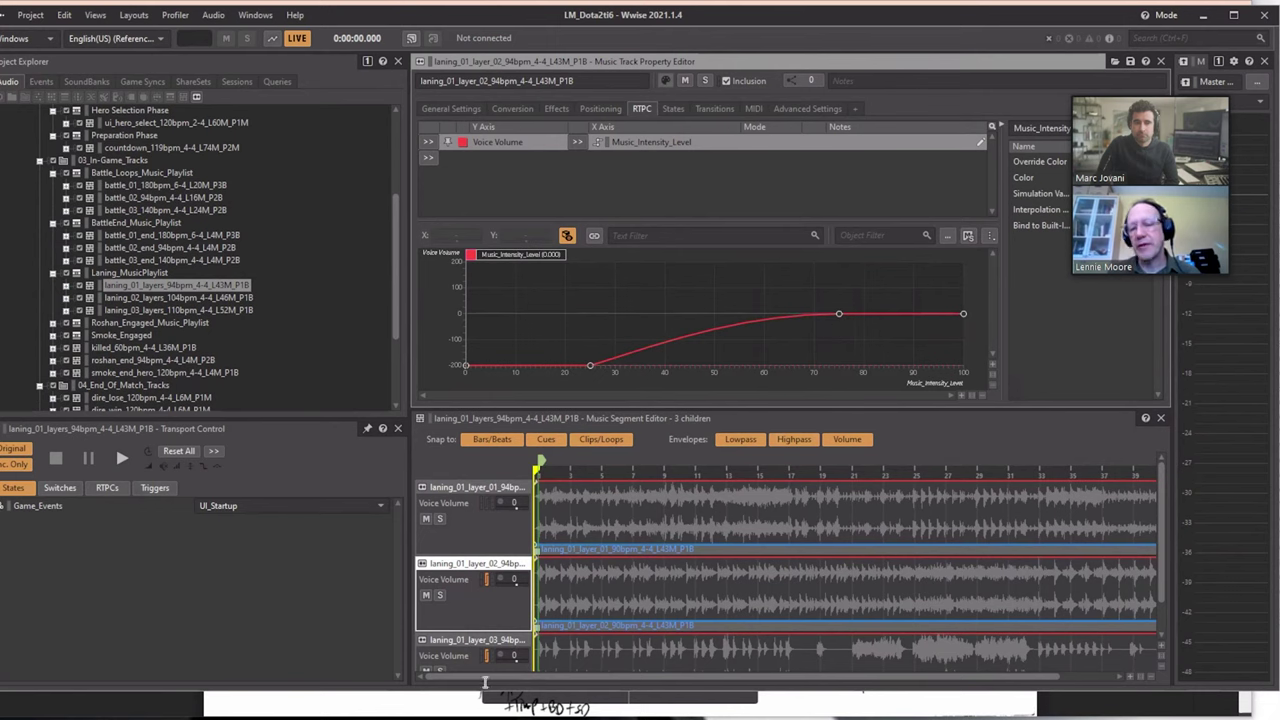
{"action": "left_click", "coordinate": [470, 645]}
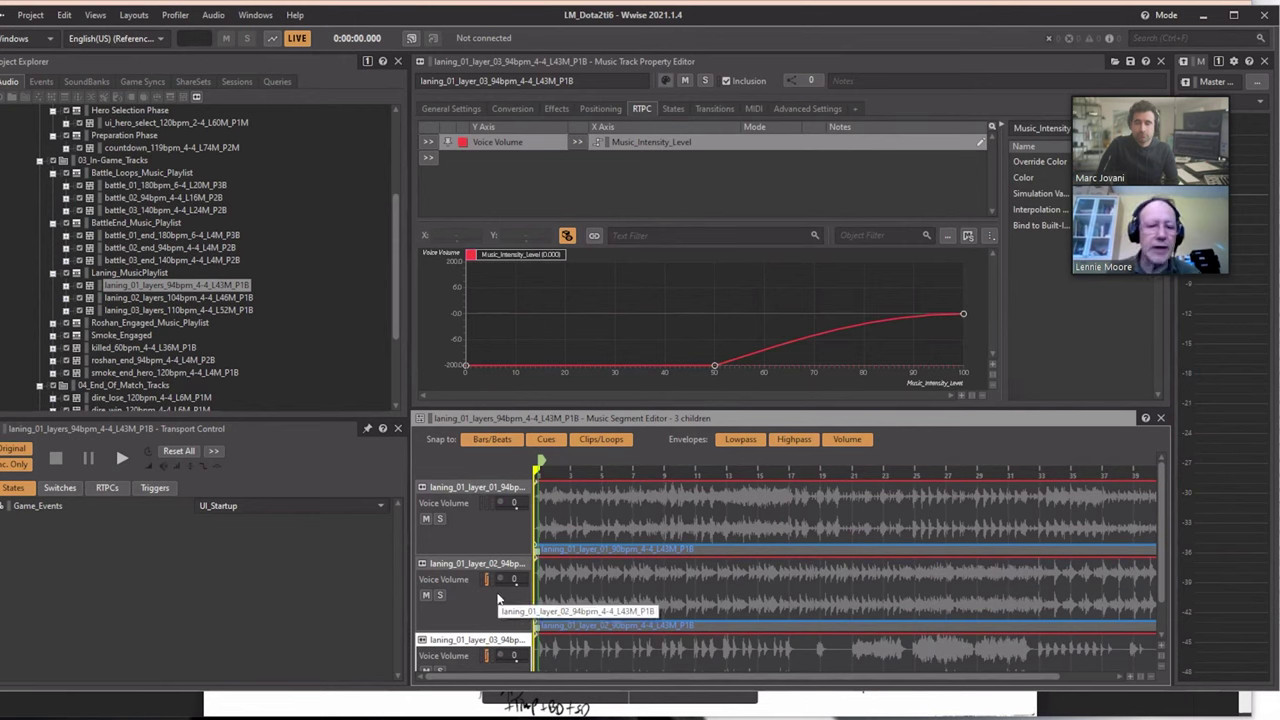
{"action": "left_click", "coordinate": [460, 572]}
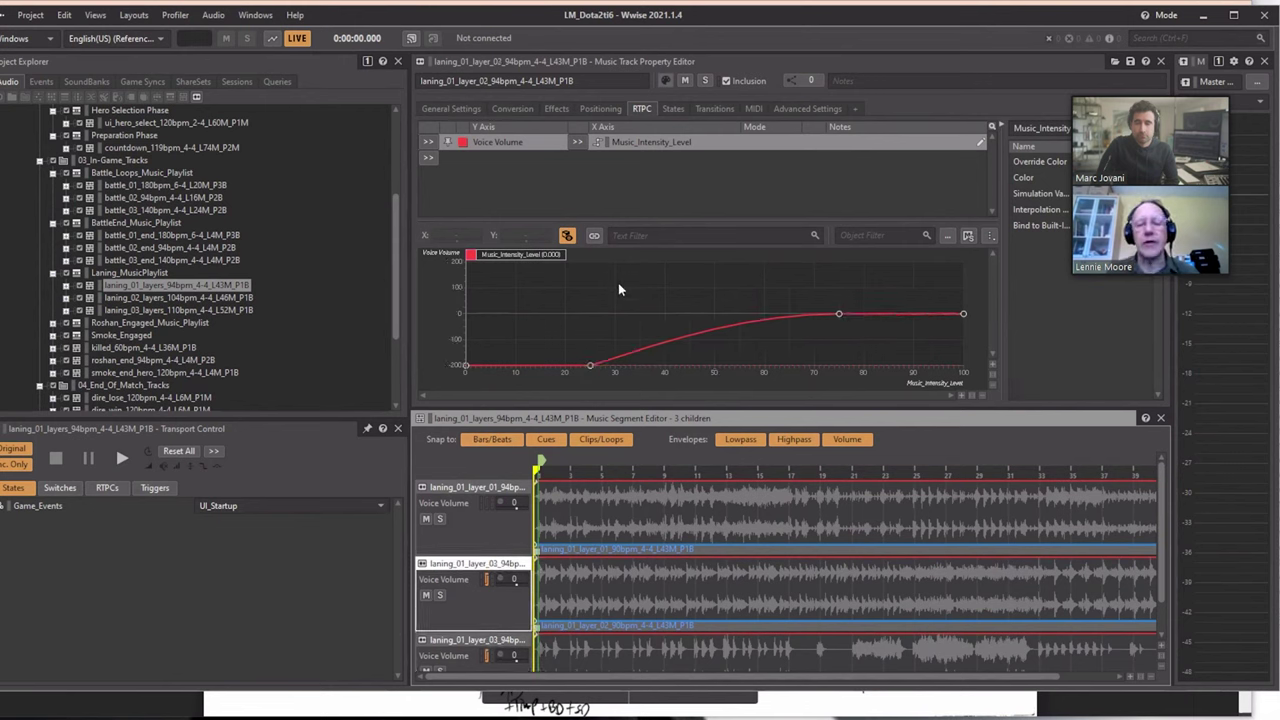
- Play the segment with layer 03 muted, raise Music_Intensity_Level to about 81 on layer 02's curve, unmute layer 03, and lower the level to about 52
{"action": "left_click", "coordinate": [424, 672]}
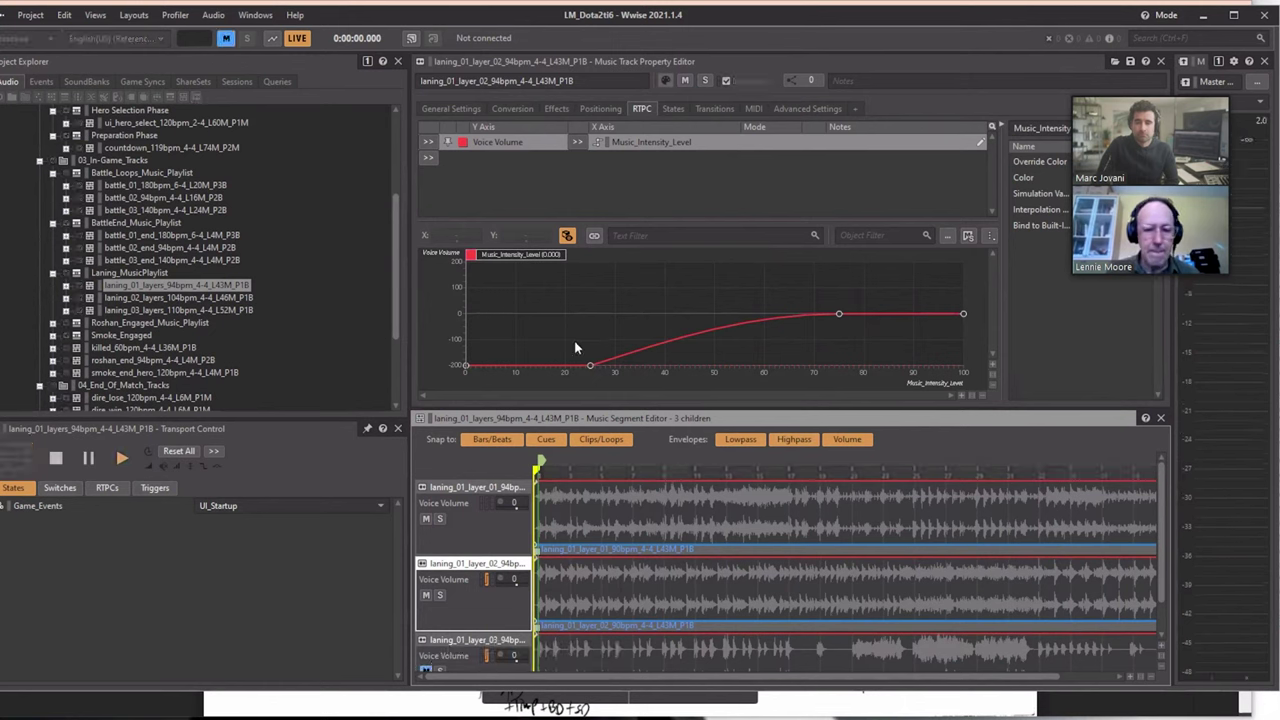
{"action": "key", "text": "space"}
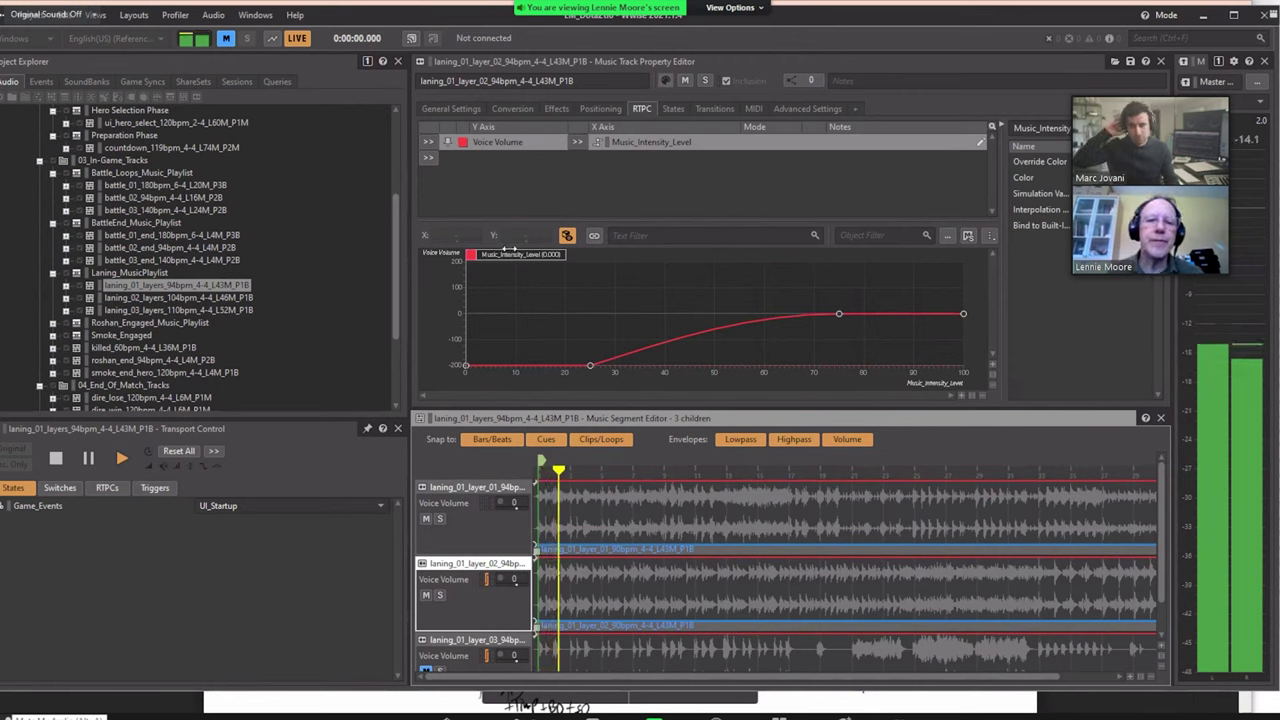
{"action": "left_click_drag", "start_coordinate": [510, 249], "coordinate": [904, 289]}
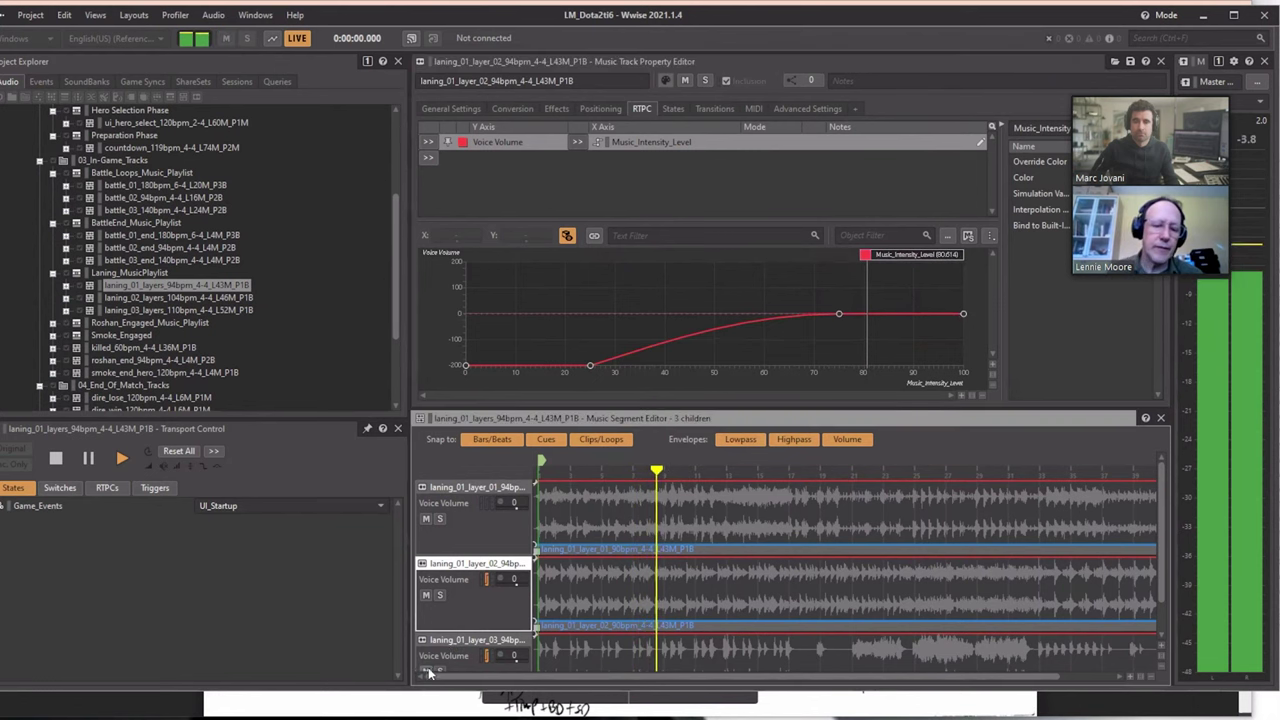
{"action": "left_click_drag", "start_coordinate": [868, 290], "coordinate": [730, 294]}
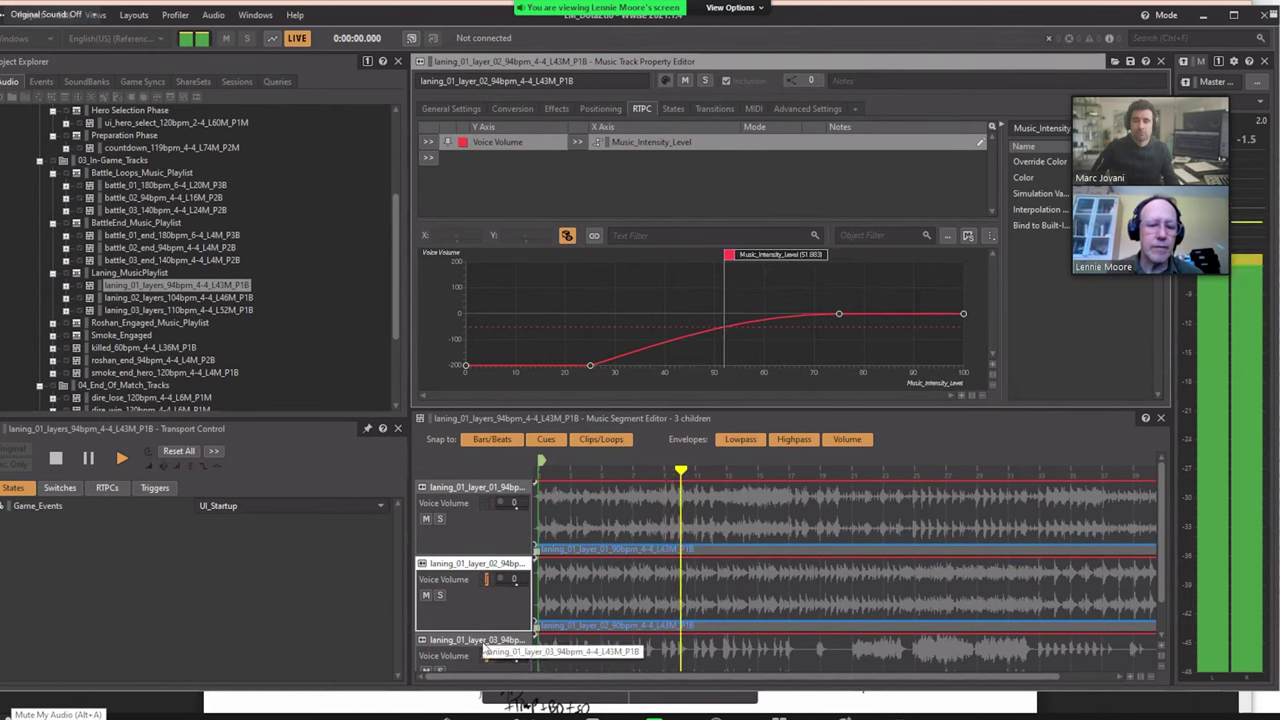
- Show layer 03's Voice Volume curve, raise Music_Intensity_Level to 100 during playback, and stop the segment
{"action": "left_click", "coordinate": [487, 652]}
{"action": "left_click_drag", "start_coordinate": [725, 298], "coordinate": [962, 232]}
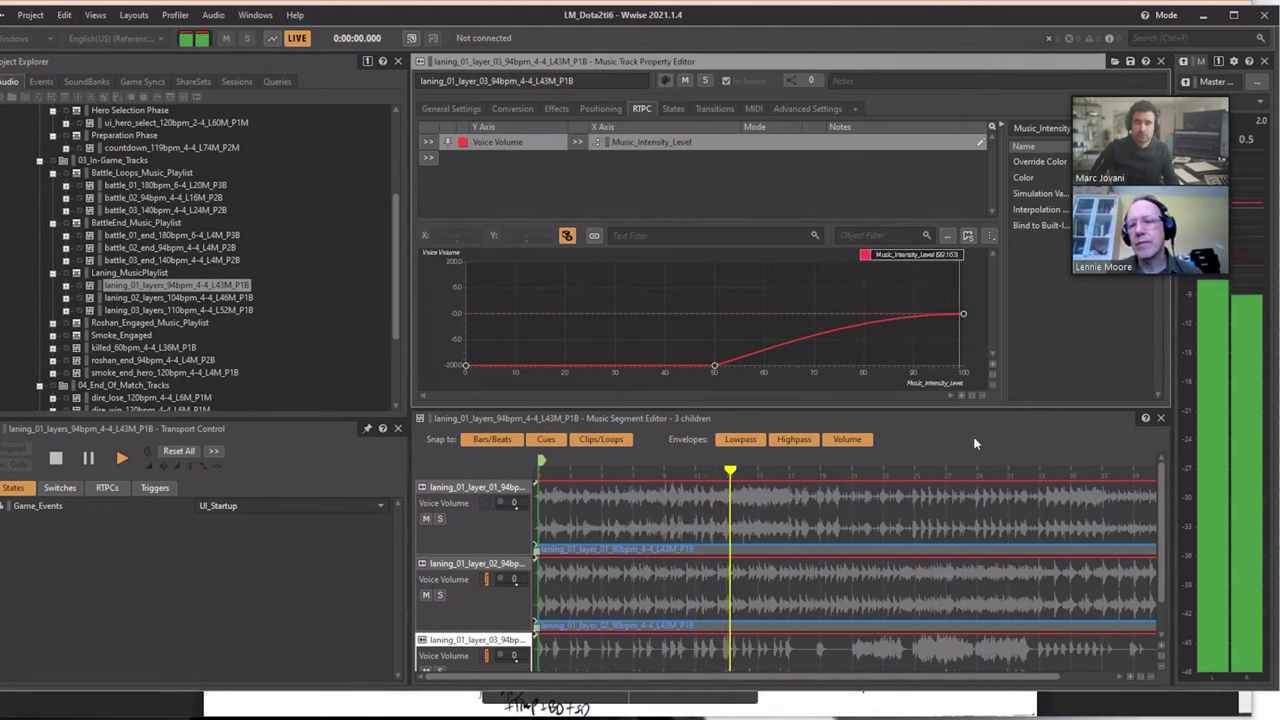
{"action": "left_click", "coordinate": [918, 254]}
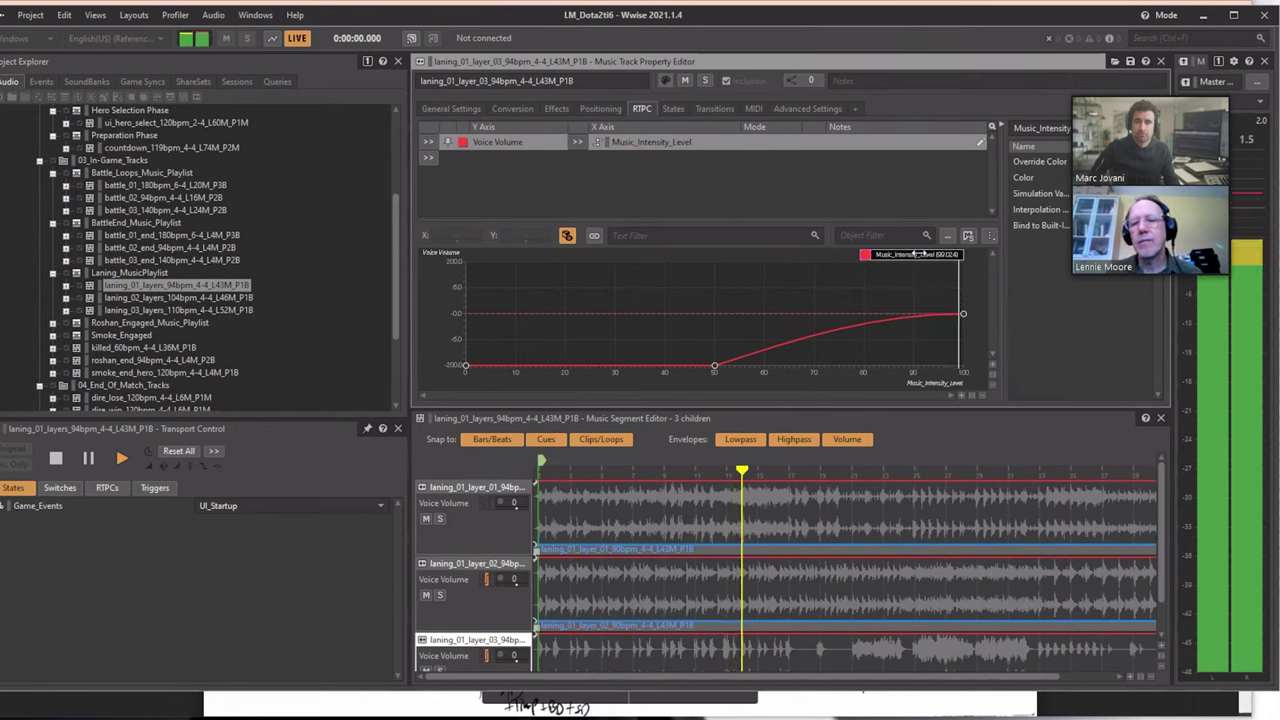
{"action": "left_click_drag", "start_coordinate": [918, 254], "coordinate": [994, 287]}
{"action": "key", "text": "space"}
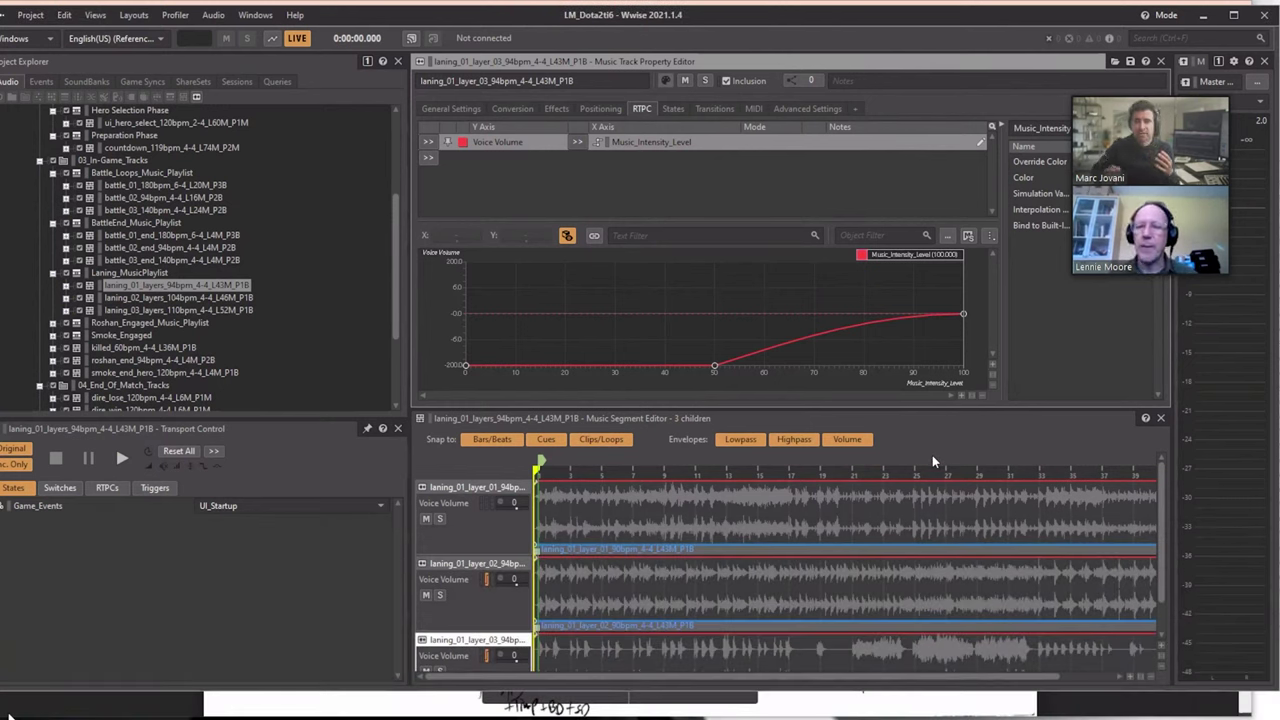
- Add a trial point at about X 34, Y -143 on layer 02's Voice Volume curve, delete it, and select the point at X 25
{"action": "left_click", "coordinate": [470, 567]}
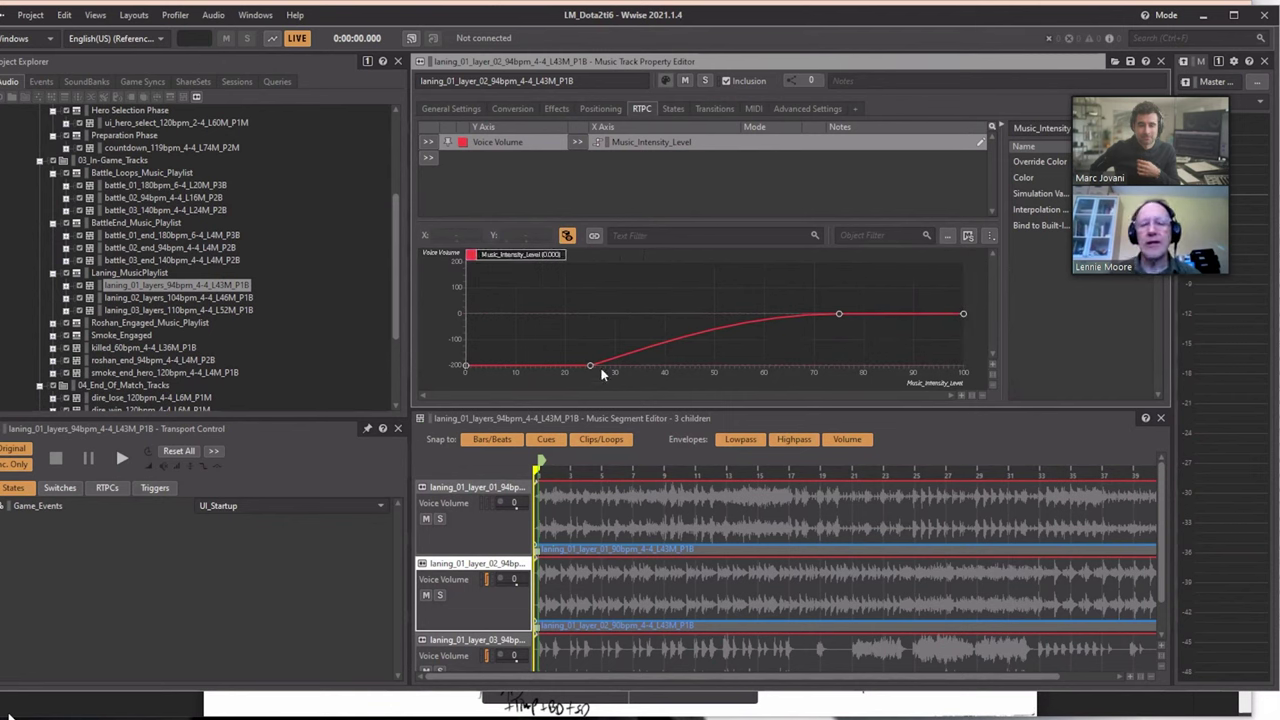
{"action": "double_click", "coordinate": [637, 352]}
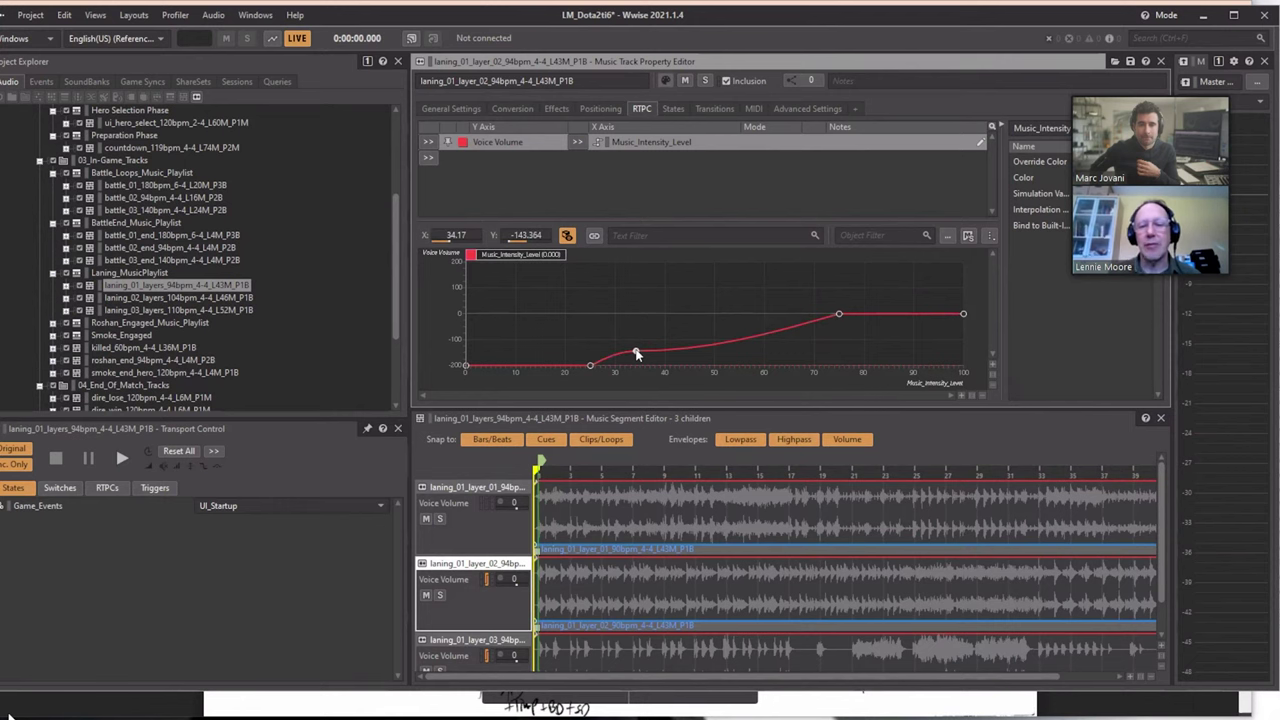
{"action": "key", "text": "Delete"}
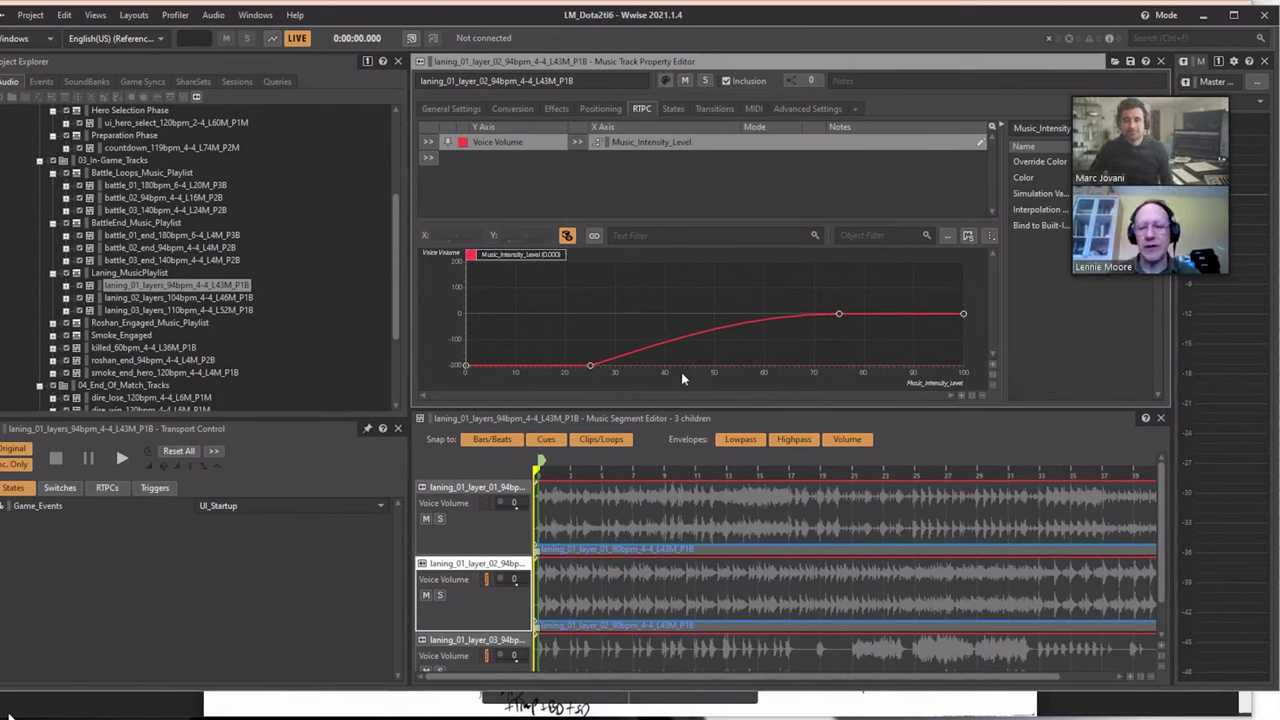
{"action": "left_click", "coordinate": [590, 367]}
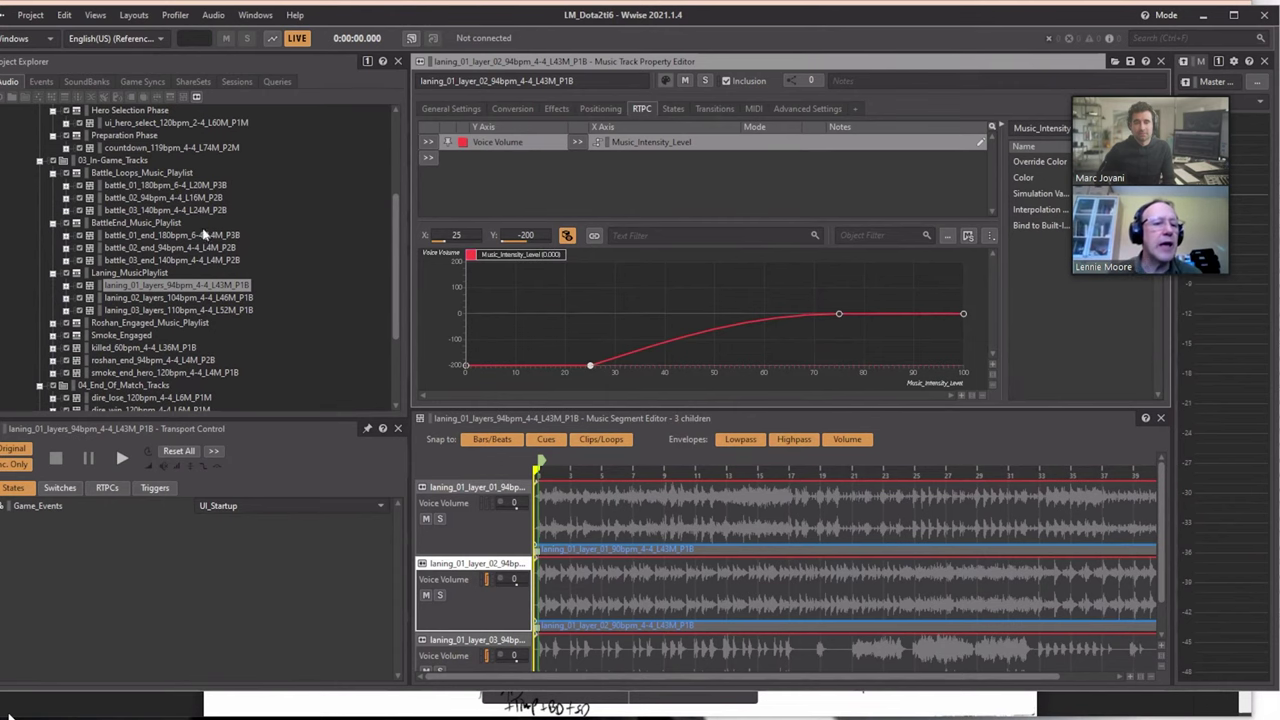
- Show the Laning_MusicPlaylist playlist and select its laning_01_layers_94bpm_4-4_L43M_P1B entry
{"action": "left_click", "coordinate": [162, 272]}
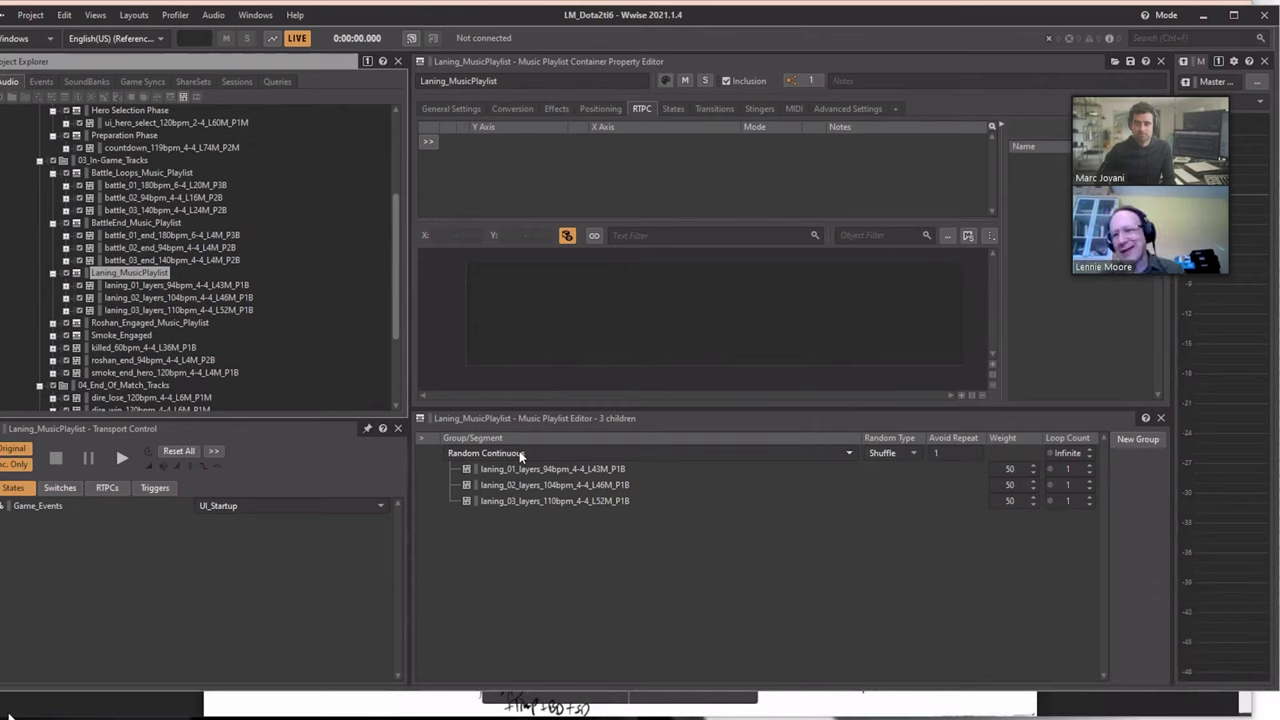
{"action": "left_click", "coordinate": [462, 470]}
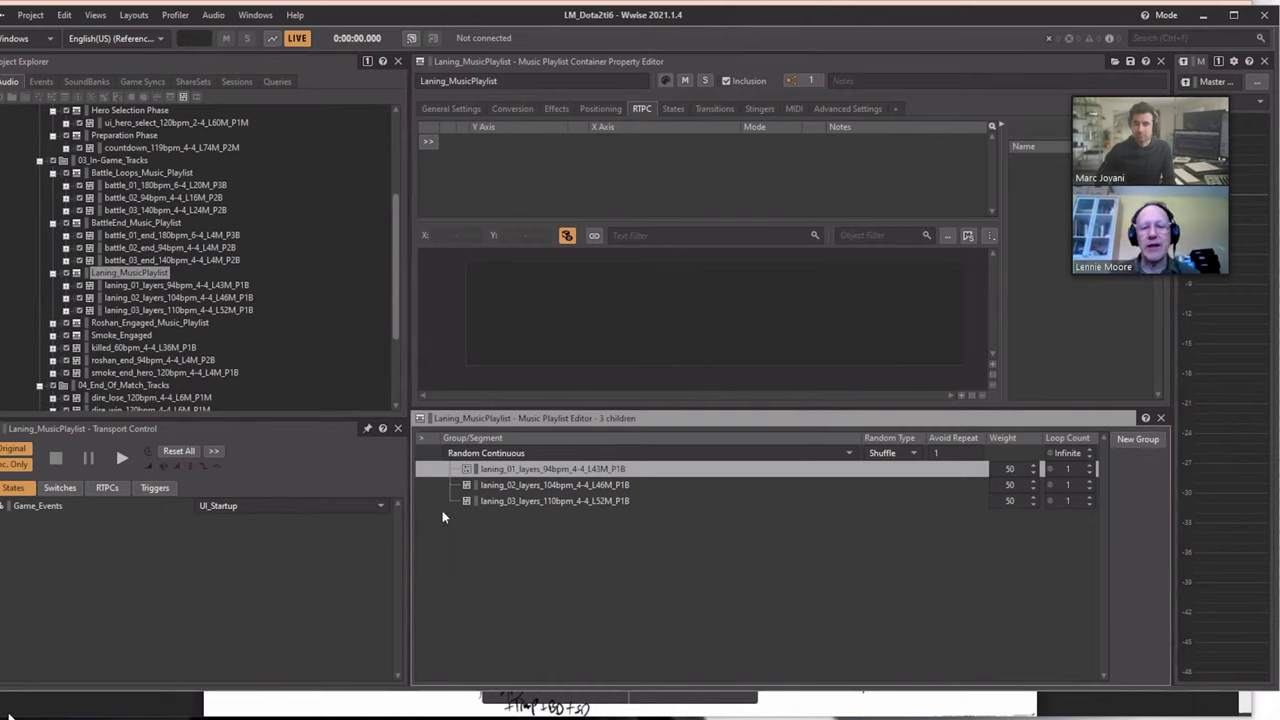